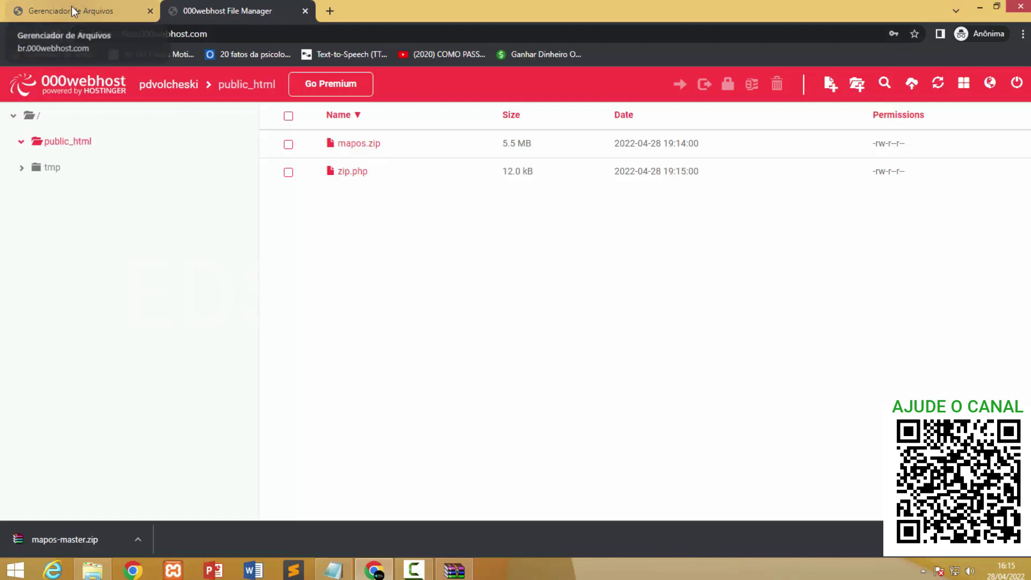
Open the live pdvolcheski site from the Meus Sites list.
click(74, 11)
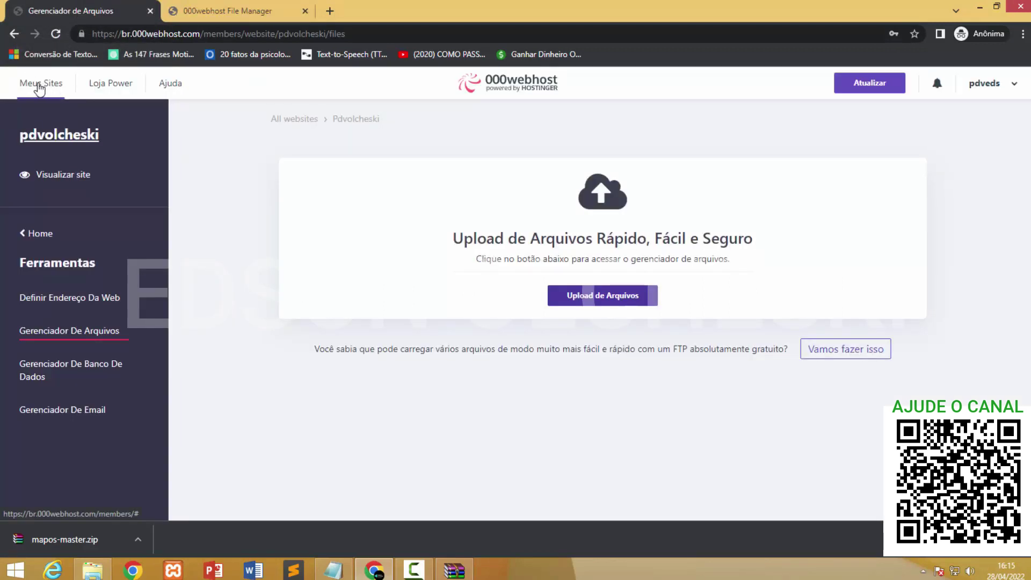
click(45, 86)
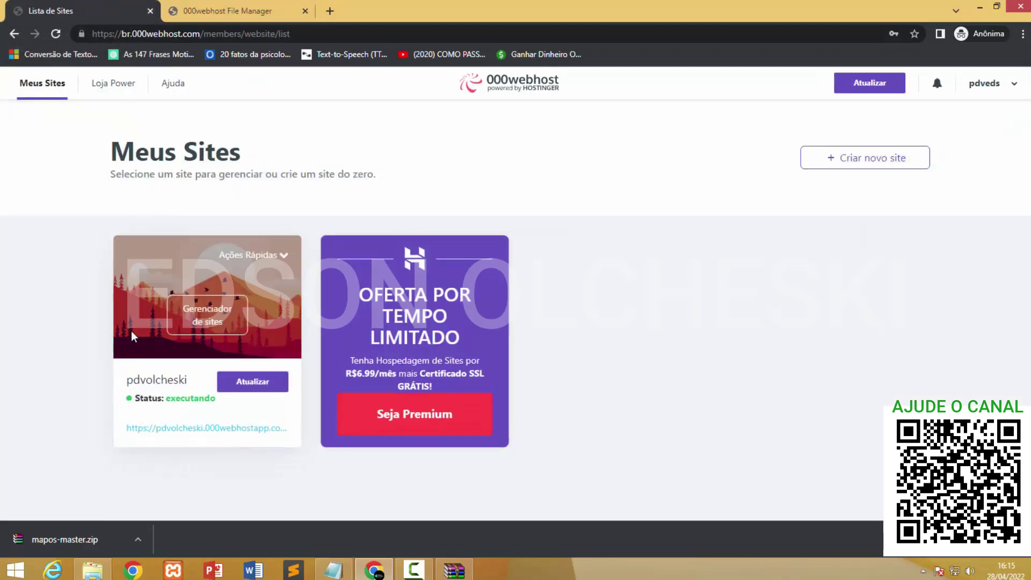
click(178, 429)
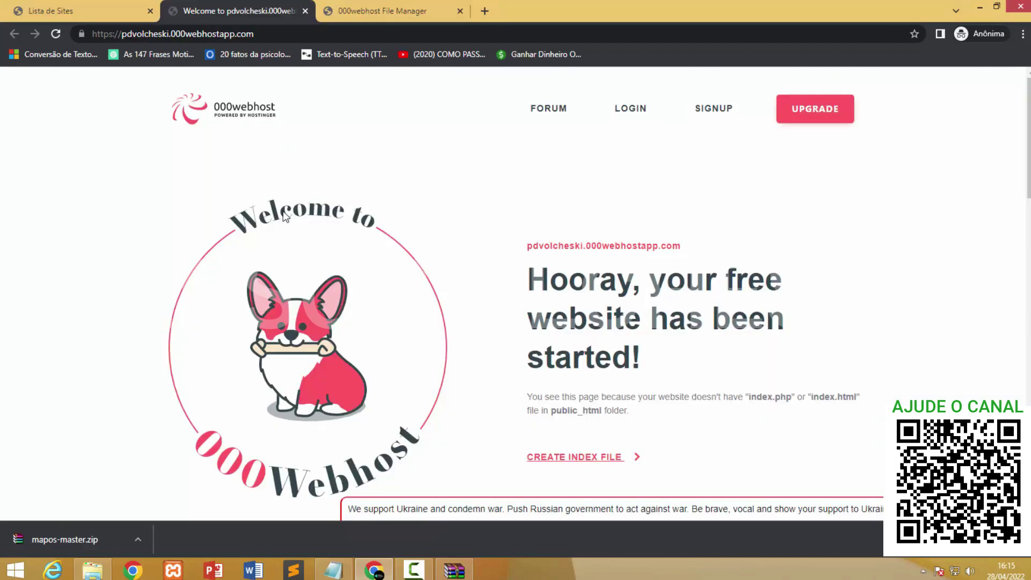
click(279, 34)
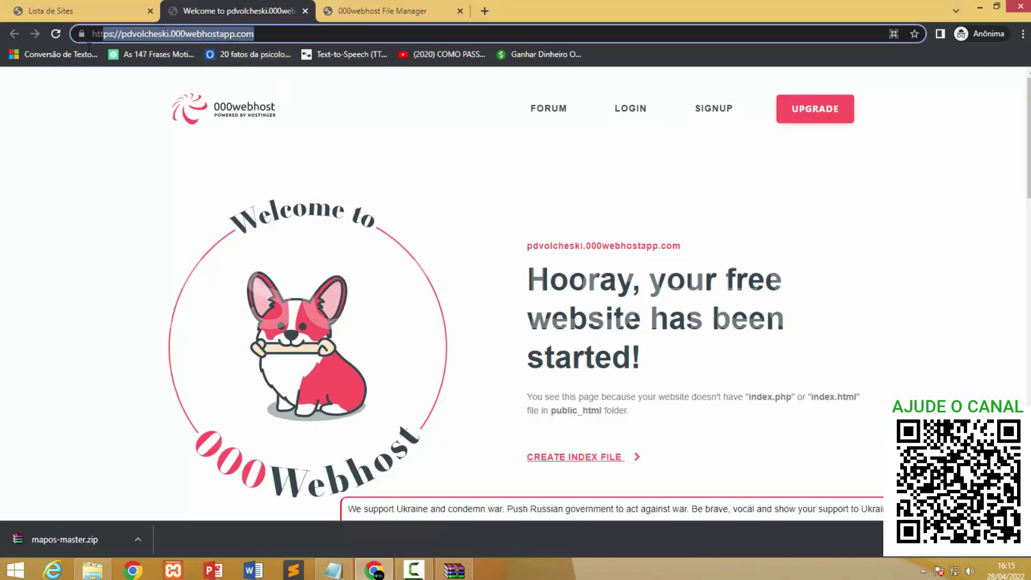
click(148, 150)
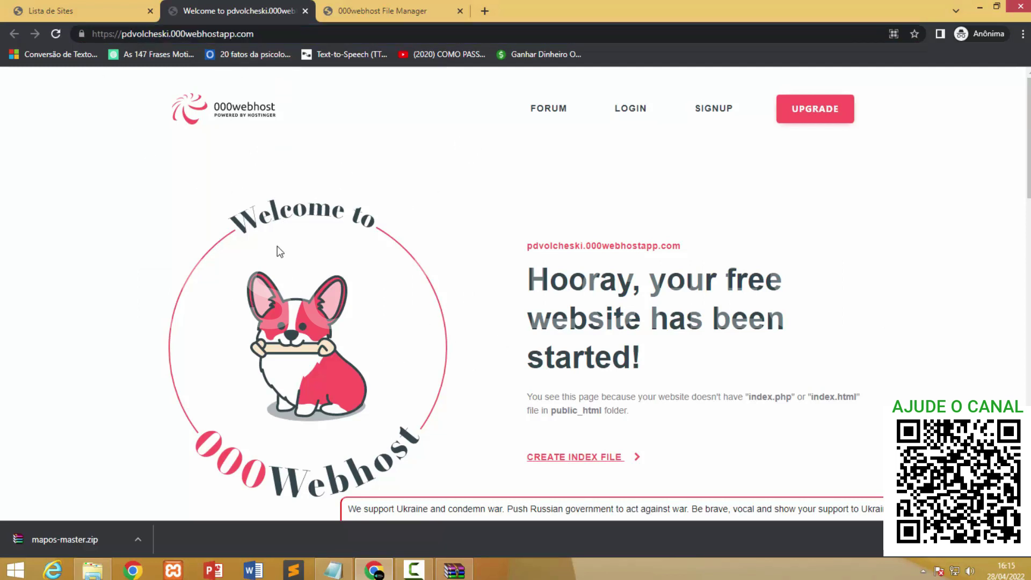
click(393, 15)
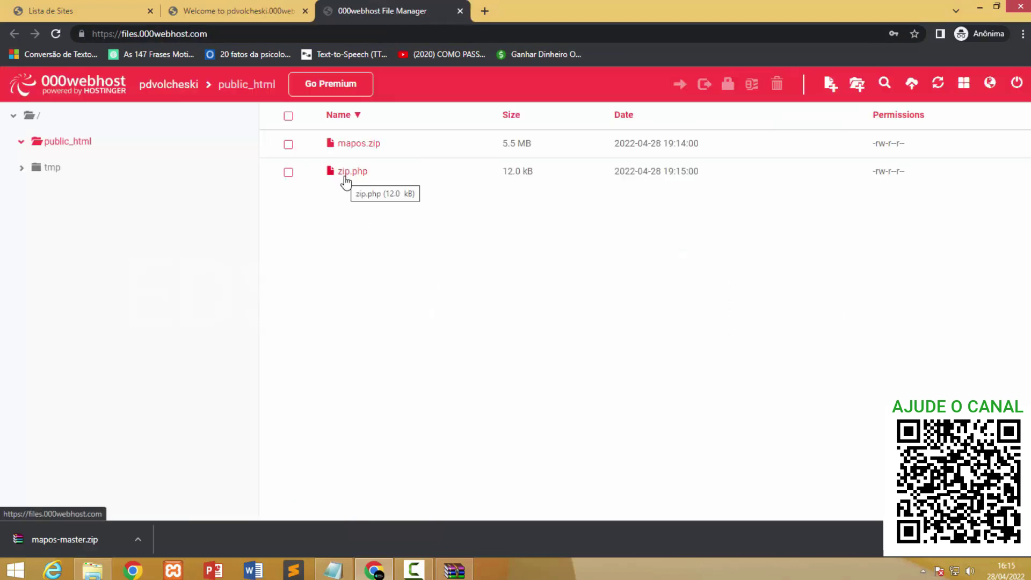
click(231, 19)
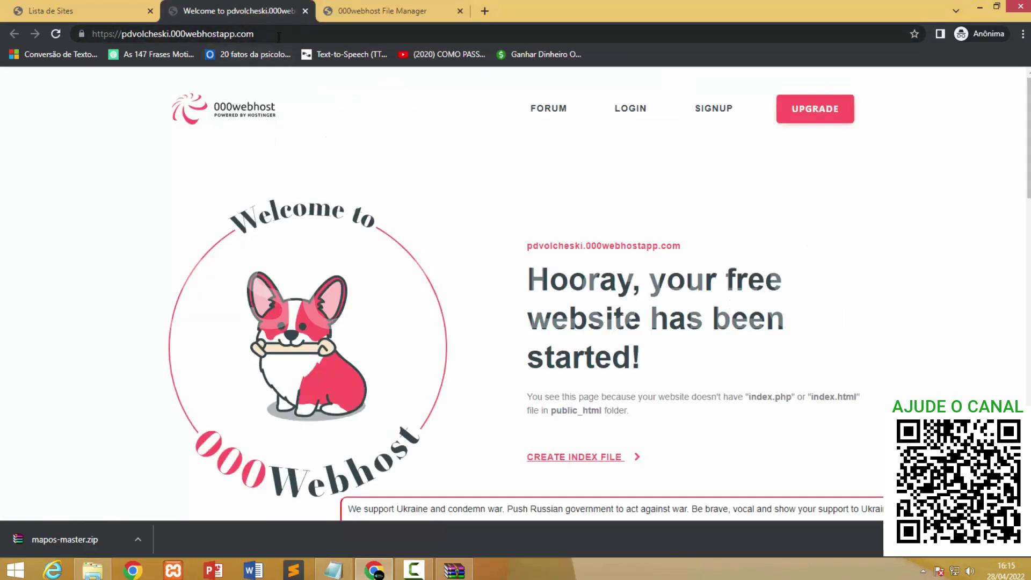
Load the site's /zip.php Archive Unzipper page.
click(237, 34)
drag(236, 34, 285, 34)
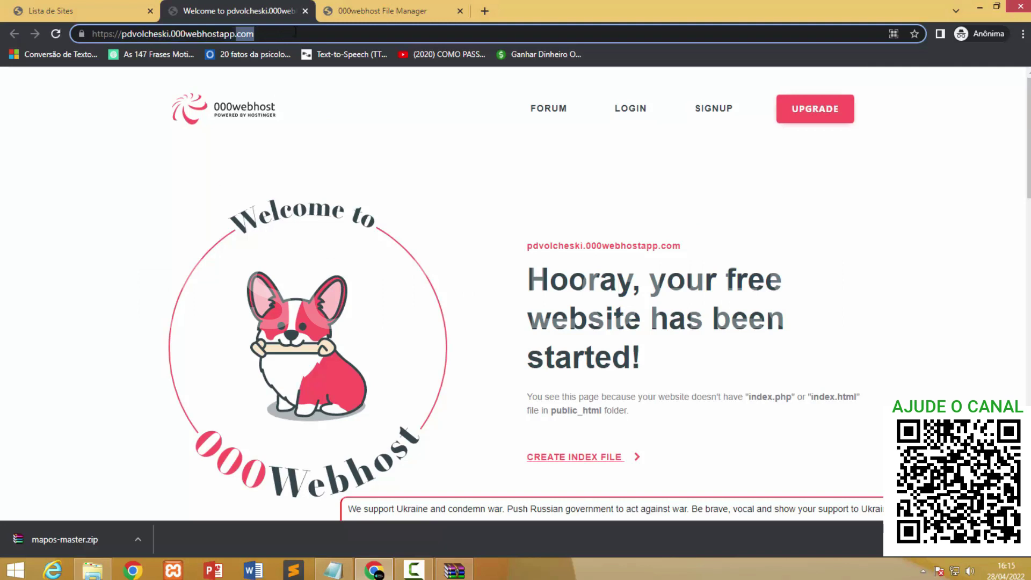
click(297, 32)
text(/)
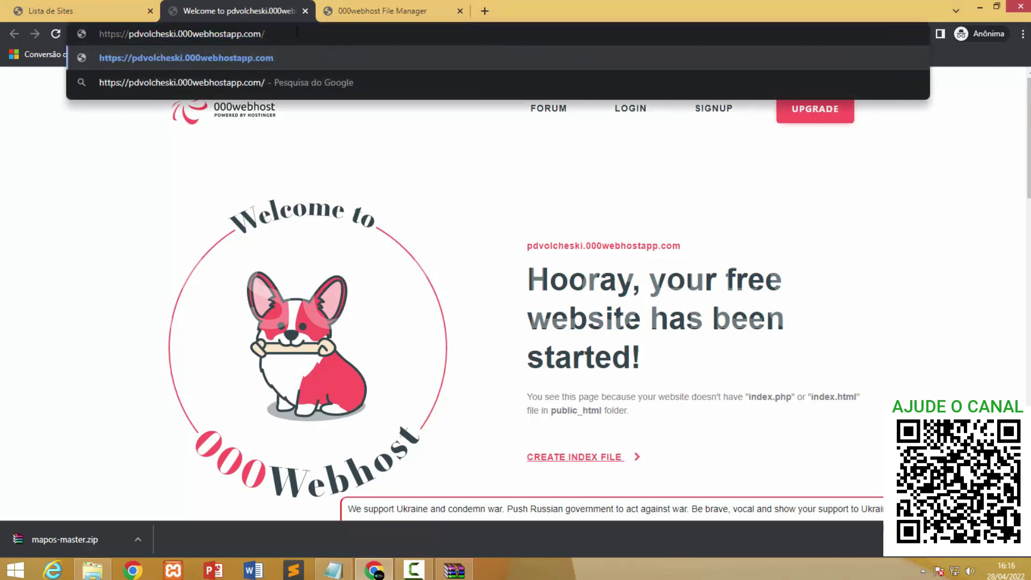
text(zip.)
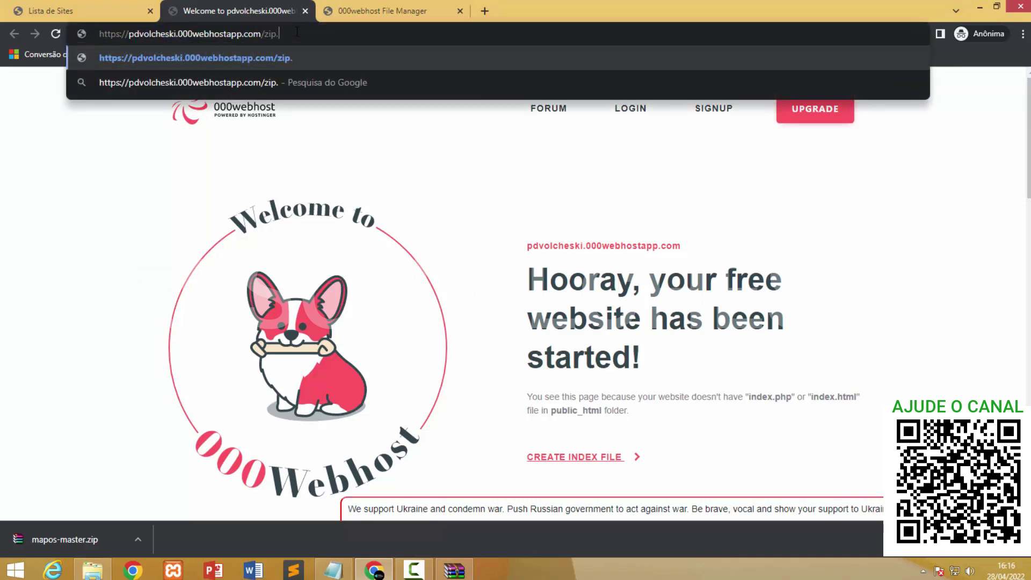
text(php)
key(Return)
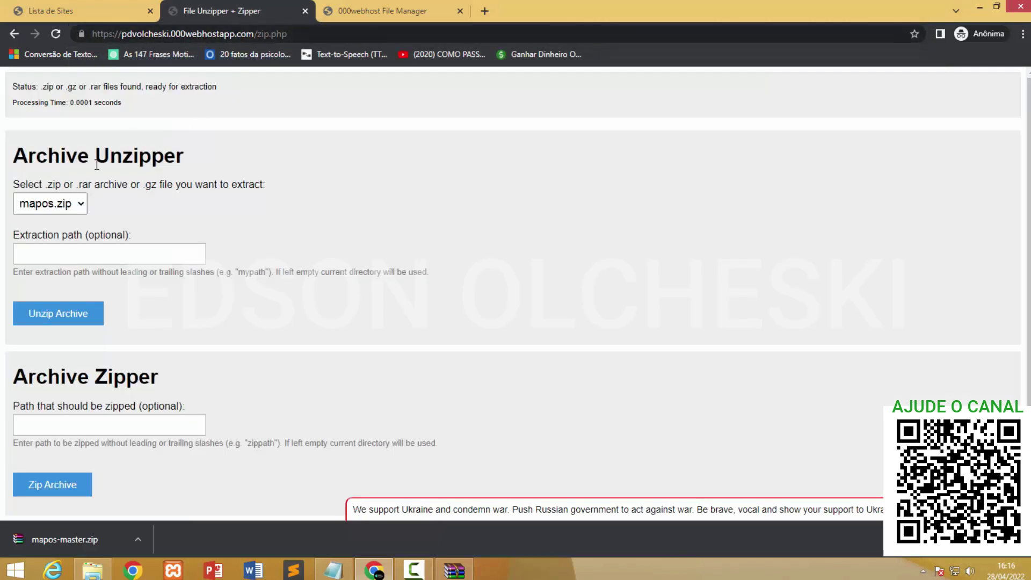
Unzip mapos.zip with the Archive Unzipper, then close the unzipper tab.
double_click(149, 168)
click(202, 161)
click(52, 318)
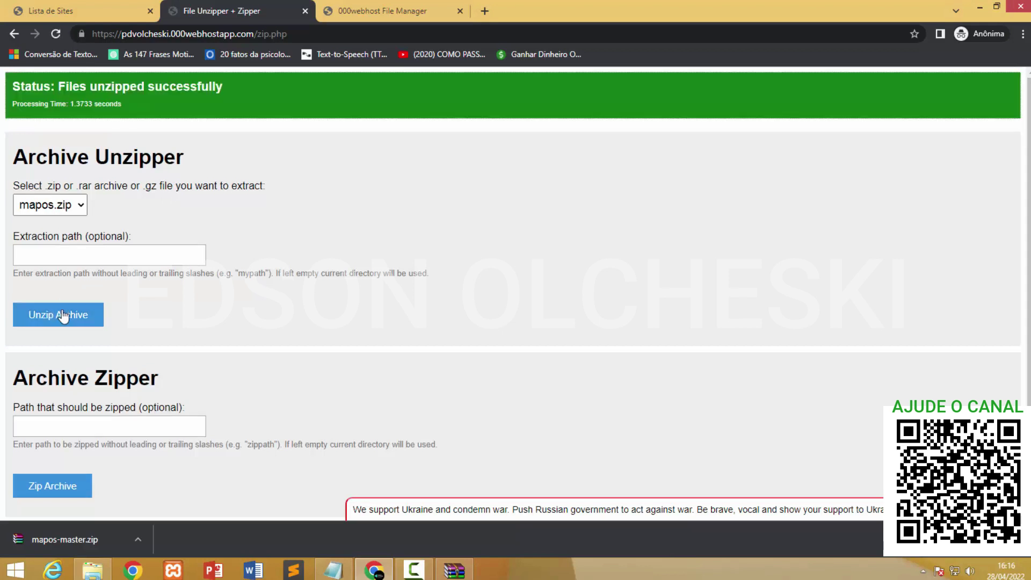
click(161, 87)
click(305, 11)
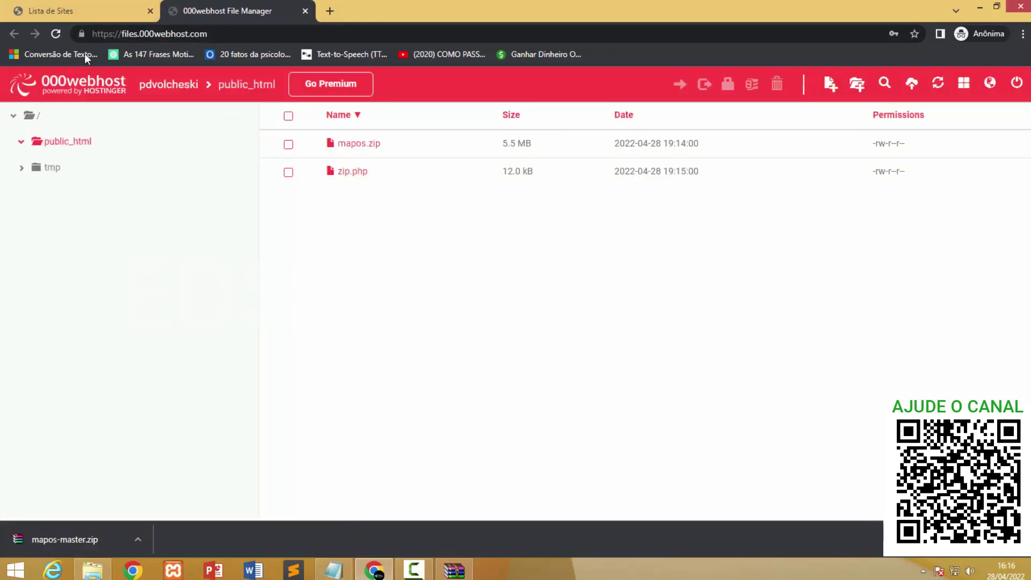
Refresh the File Manager and check the extracted MAP-OS files in public_html, then return to Meus Sites.
click(56, 34)
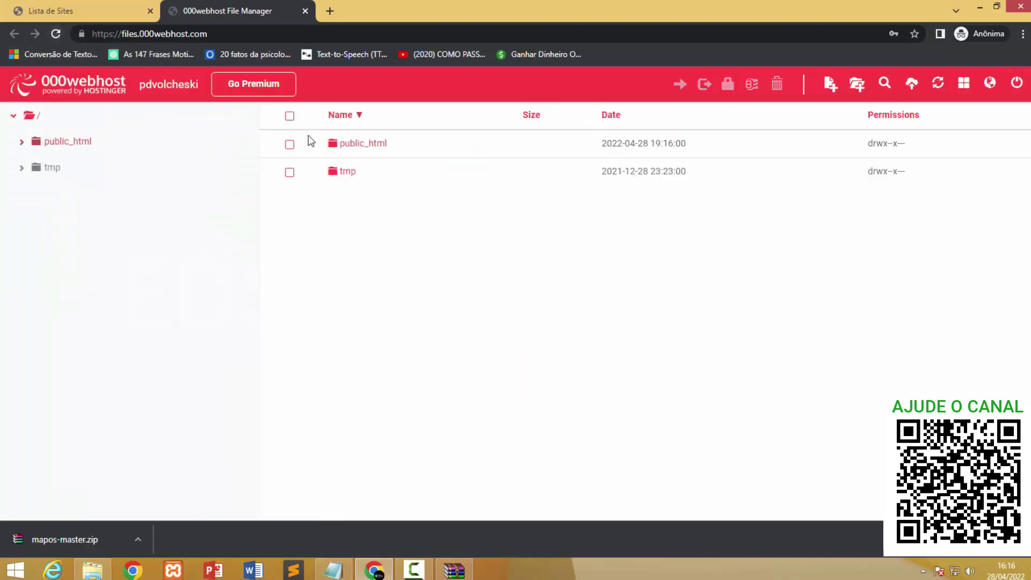
double_click(345, 143)
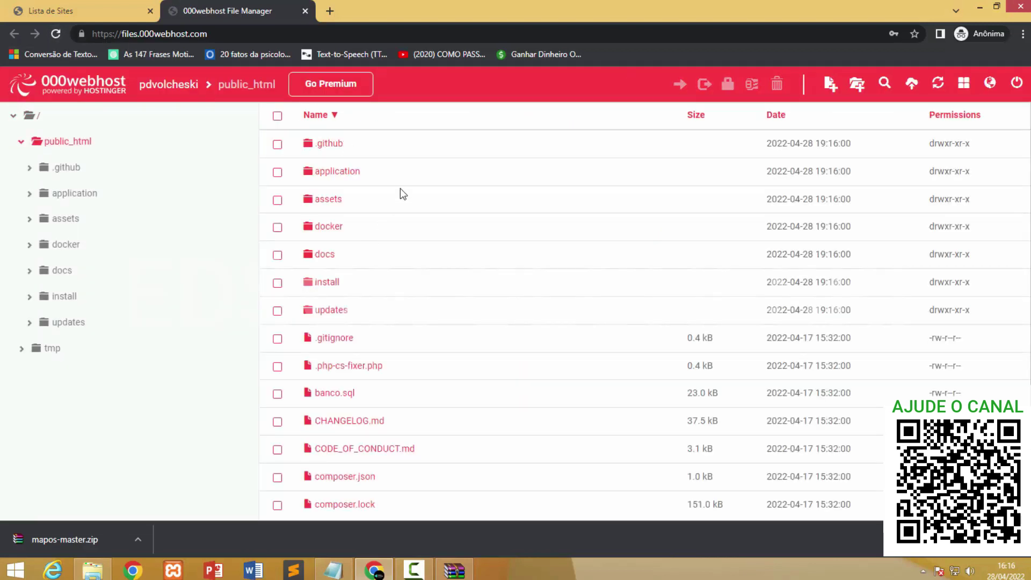
scroll(406, 229, down, 4)
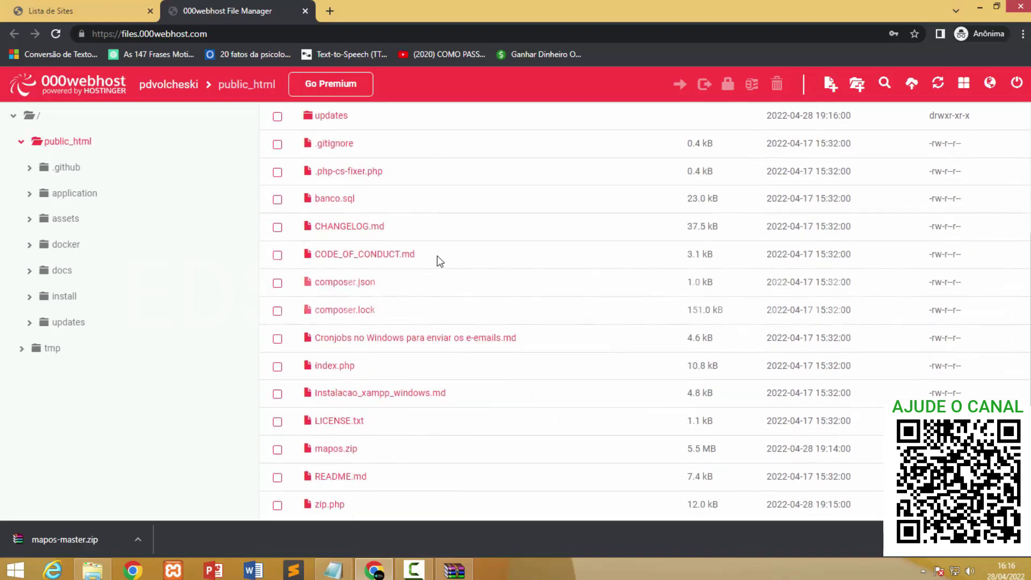
scroll(434, 279, up, 4)
click(81, 11)
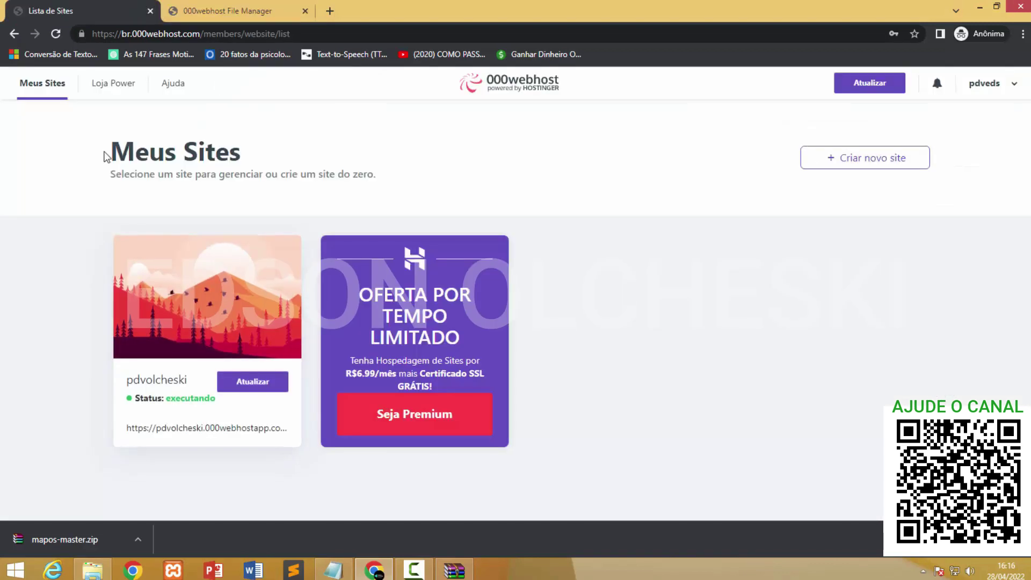
Open the MAP-OS installer and review the failing PHP 7.0.33 requirement (7.3.0 needed).
click(191, 430)
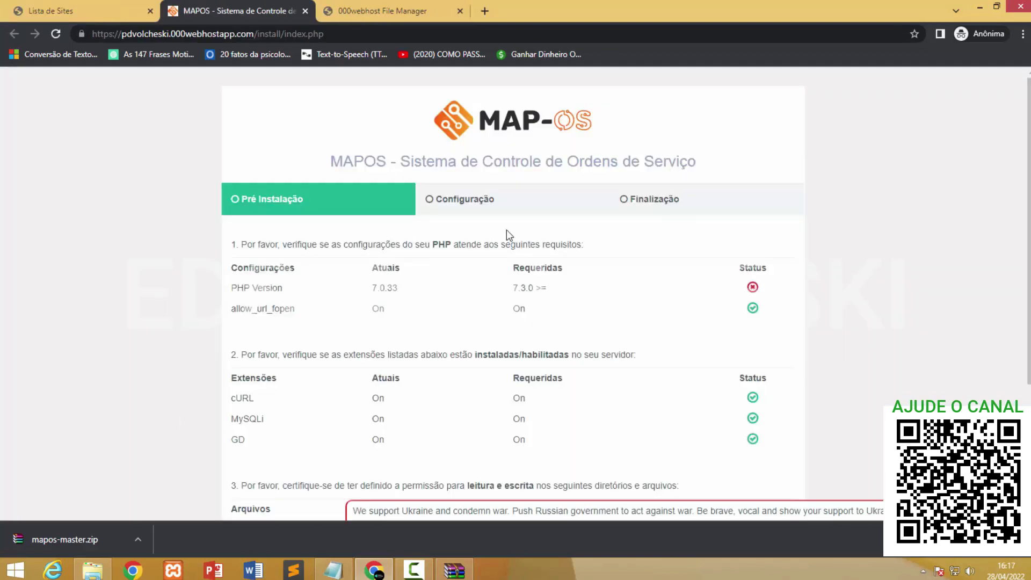
drag(329, 288, 714, 280)
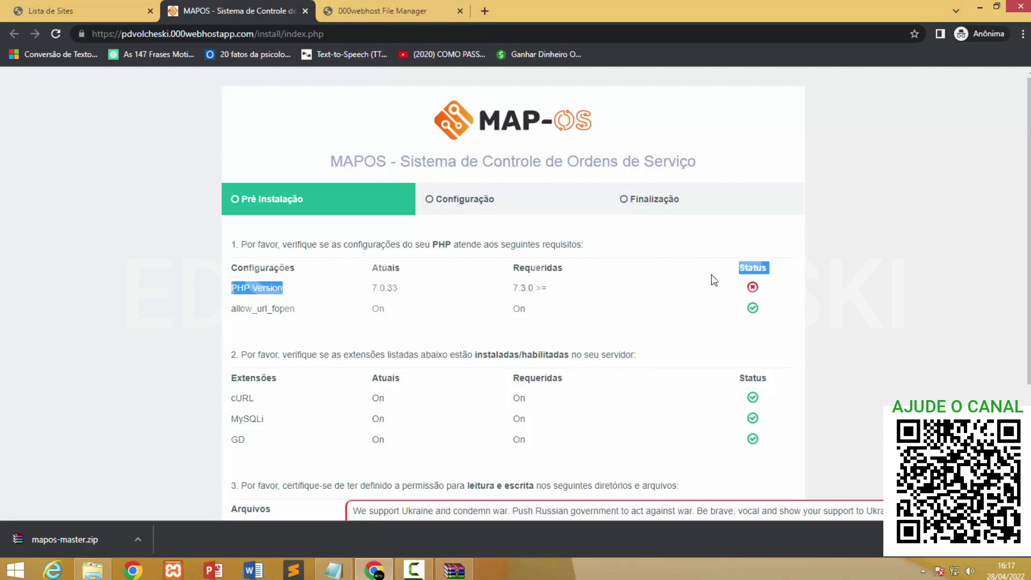
click(713, 280)
scroll(626, 369, down, 3)
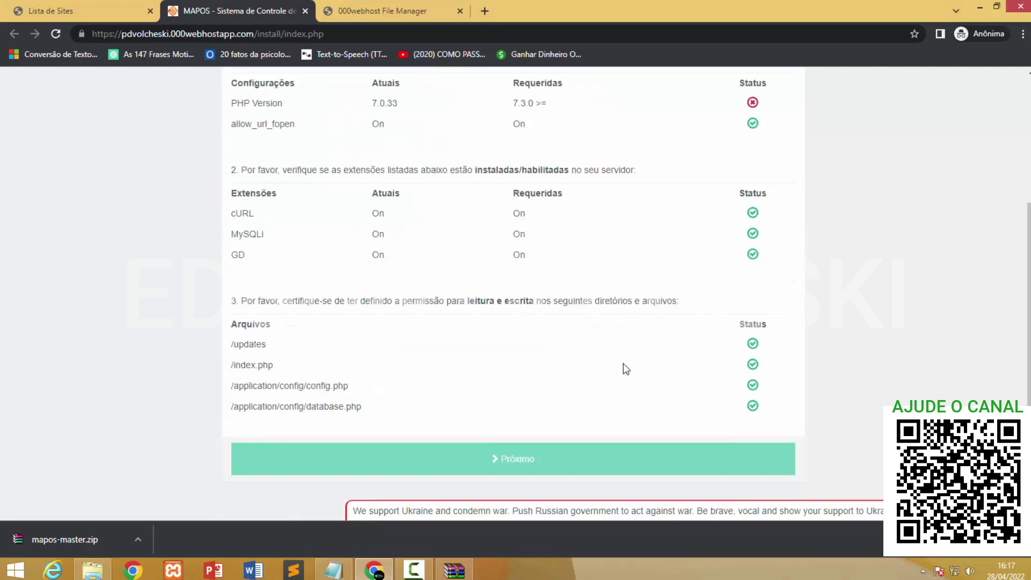
scroll(449, 461, up, 3)
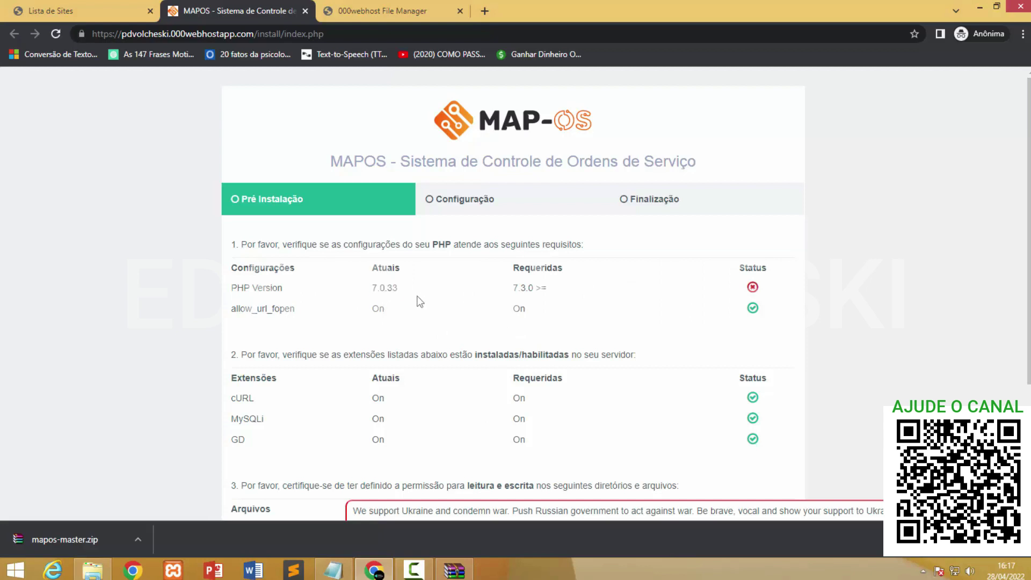
Go to the pdvolcheski site's general settings and find the PHP version options.
click(78, 2)
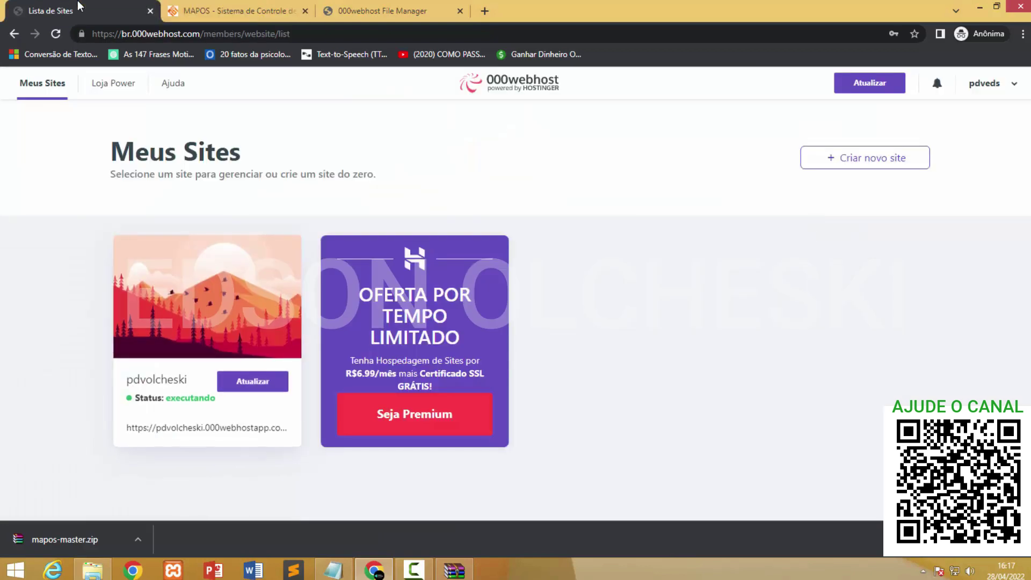
click(209, 313)
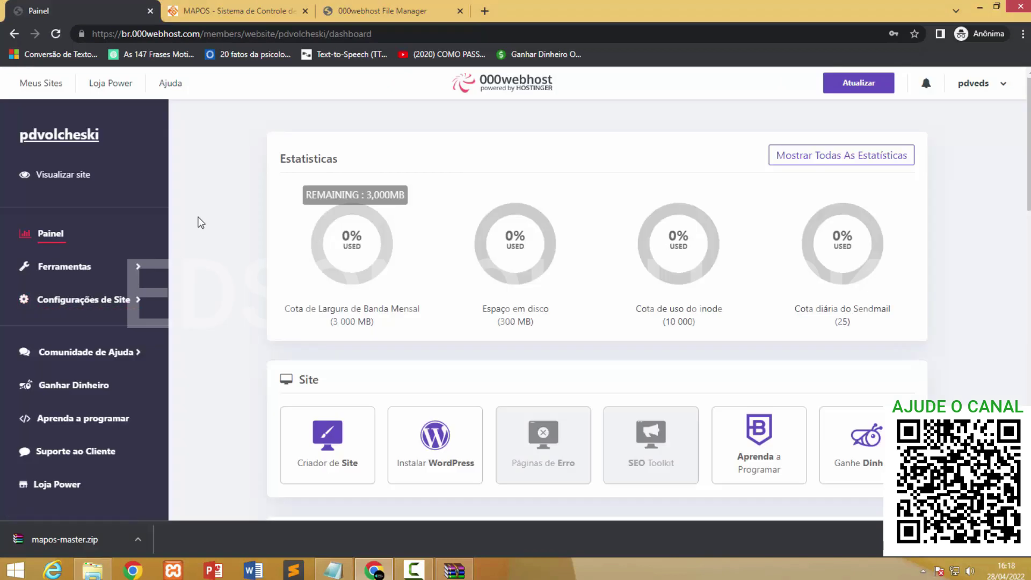
click(70, 302)
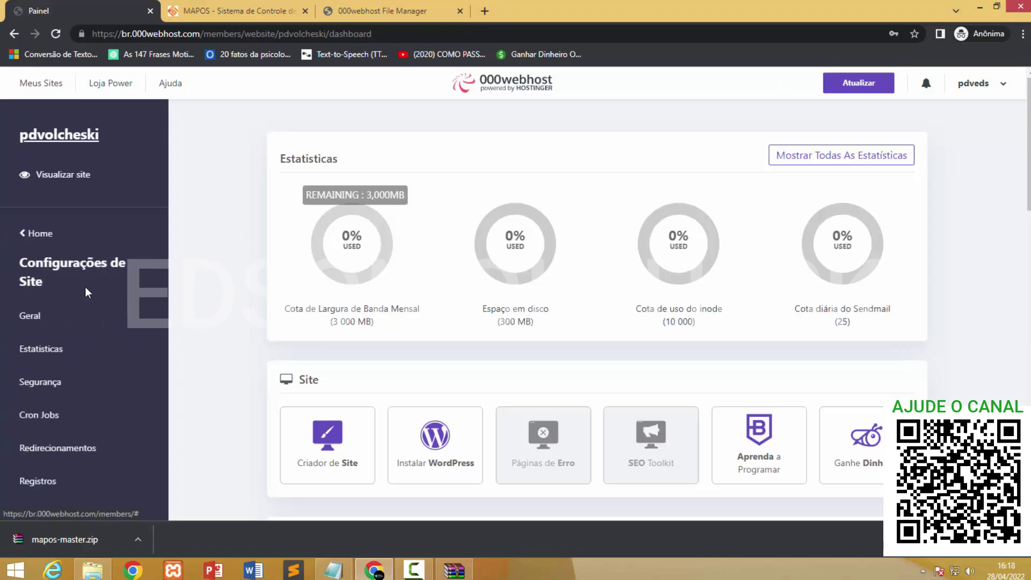
click(32, 316)
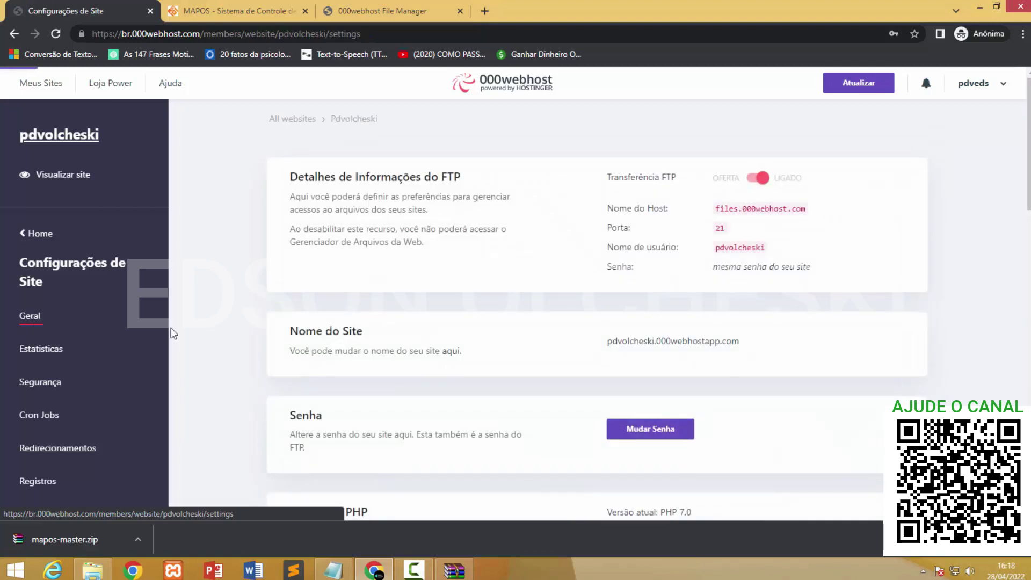
scroll(489, 285, down, 5)
scroll(488, 288, up, 4)
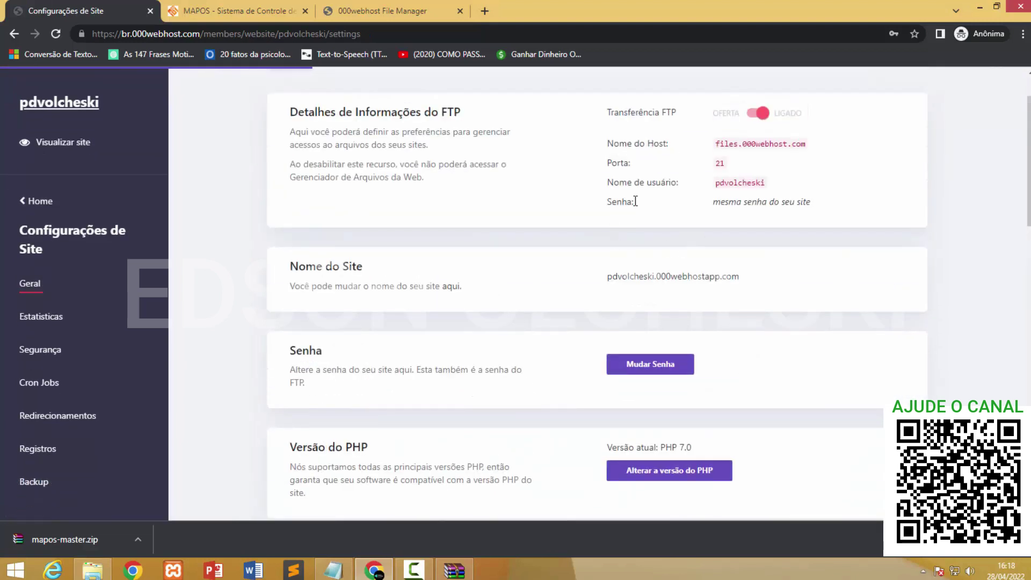
scroll(297, 323, down, 3)
drag(297, 322, 386, 320)
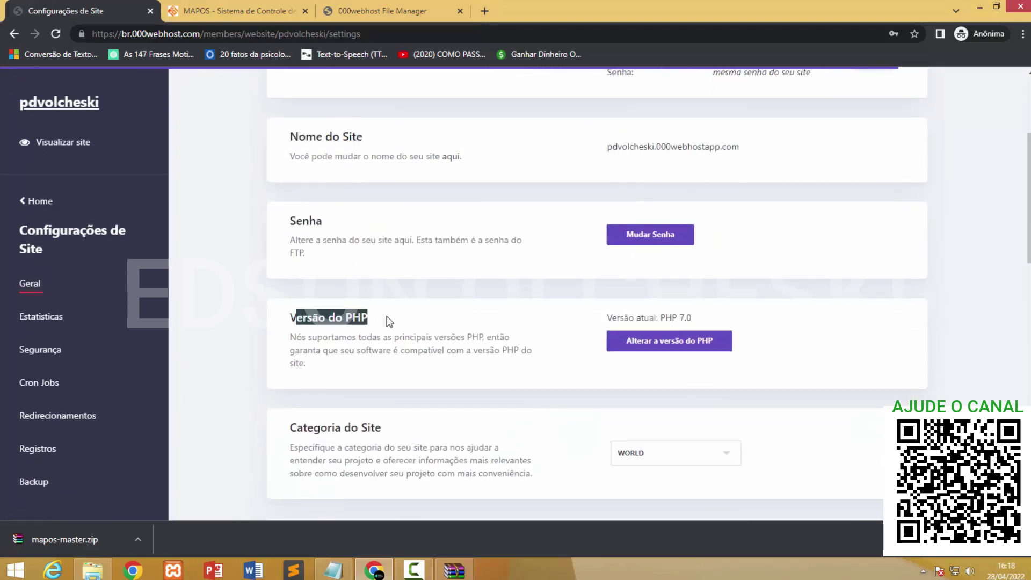
Change the site's PHP version to 7.4 and reopen the MAP-OS installer.
click(707, 340)
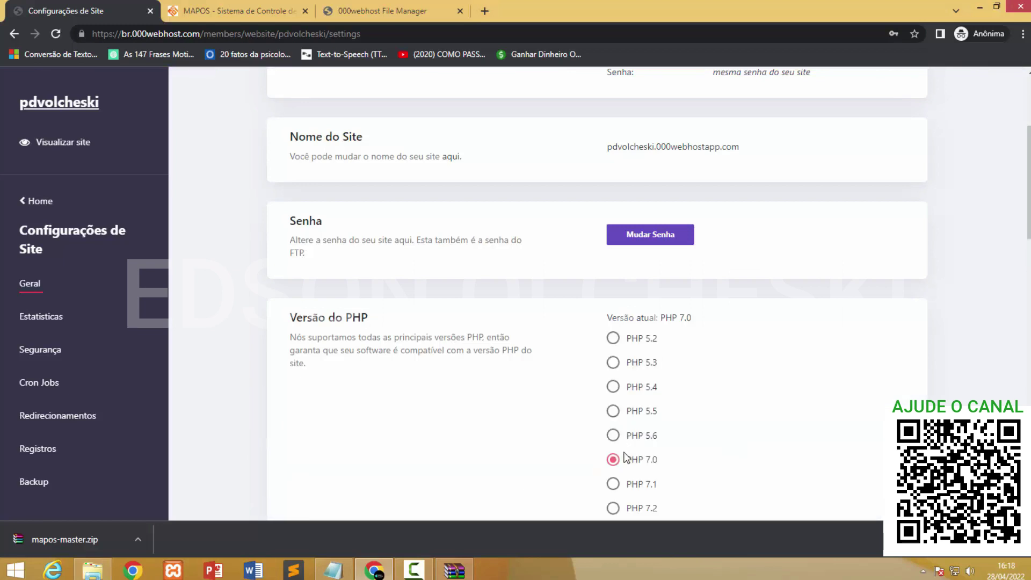
scroll(631, 457, down, 3)
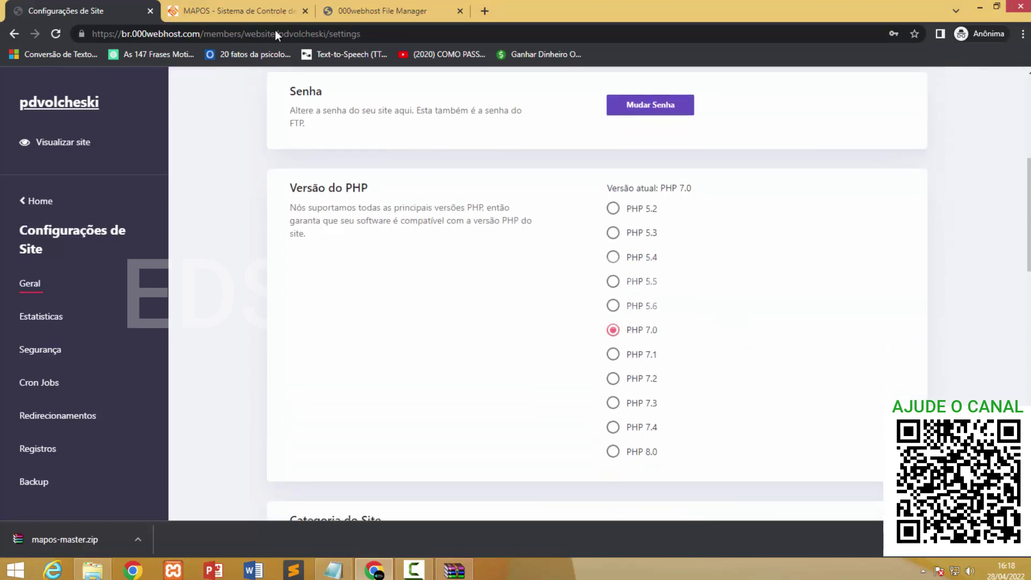
click(236, 11)
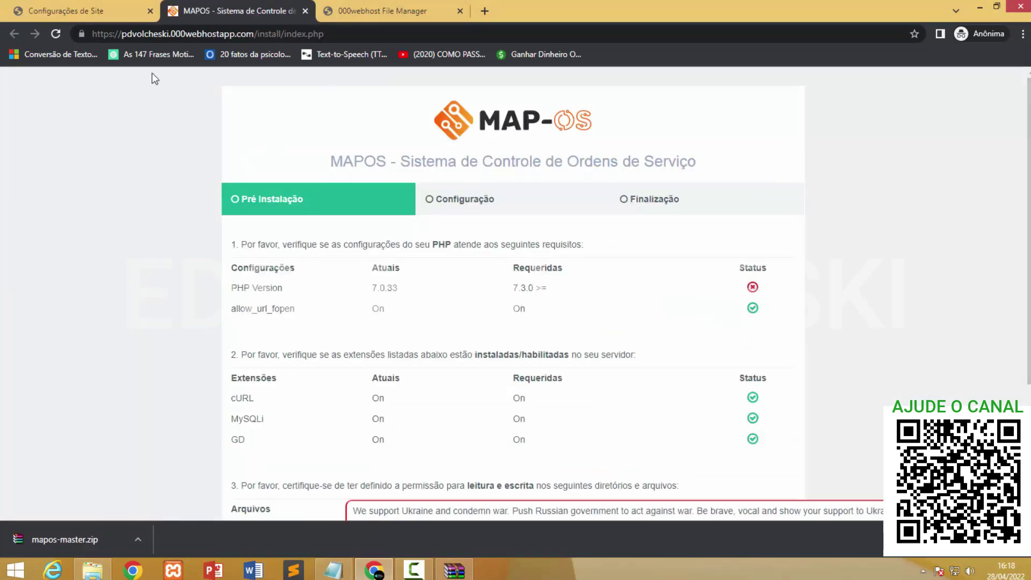
click(38, 8)
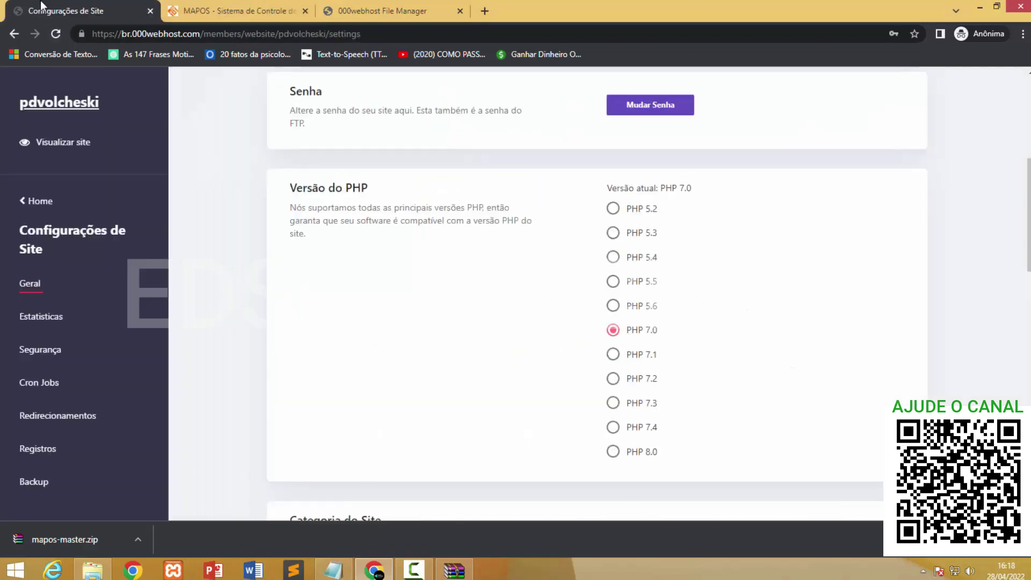
click(617, 427)
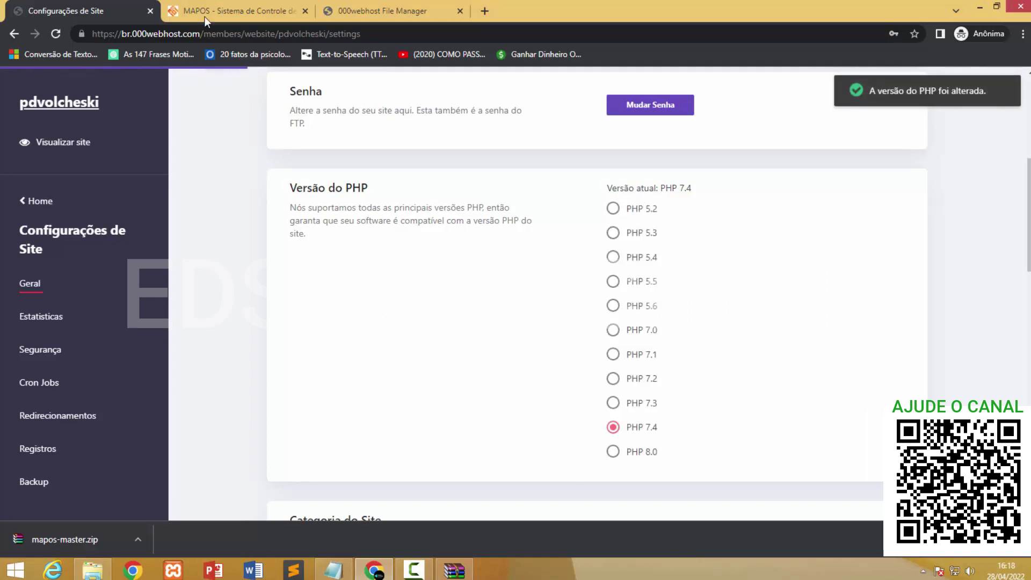
click(382, 10)
click(277, 16)
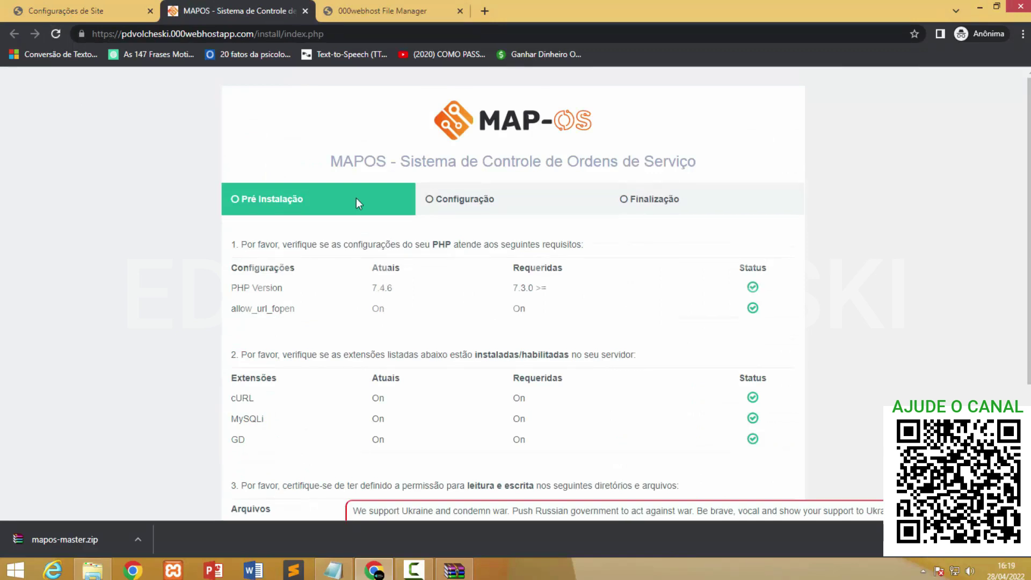
Confirm PHP 7.4.6 now passes and continue with Próximo to the configuration step.
drag(371, 288, 428, 295)
scroll(425, 294, down, 3)
scroll(403, 376, up, 3)
scroll(408, 307, down, 3)
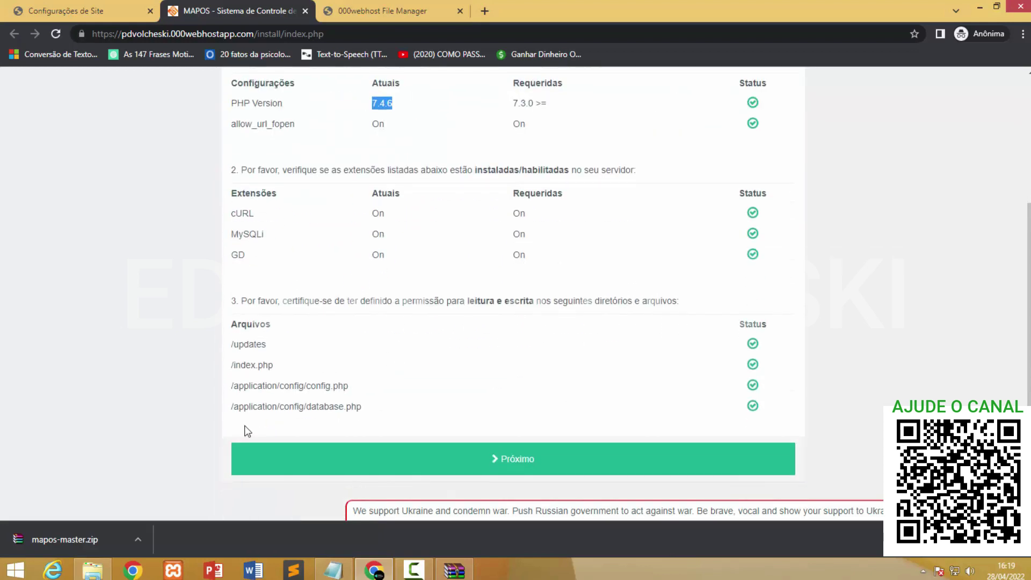
scroll(479, 269, up, 3)
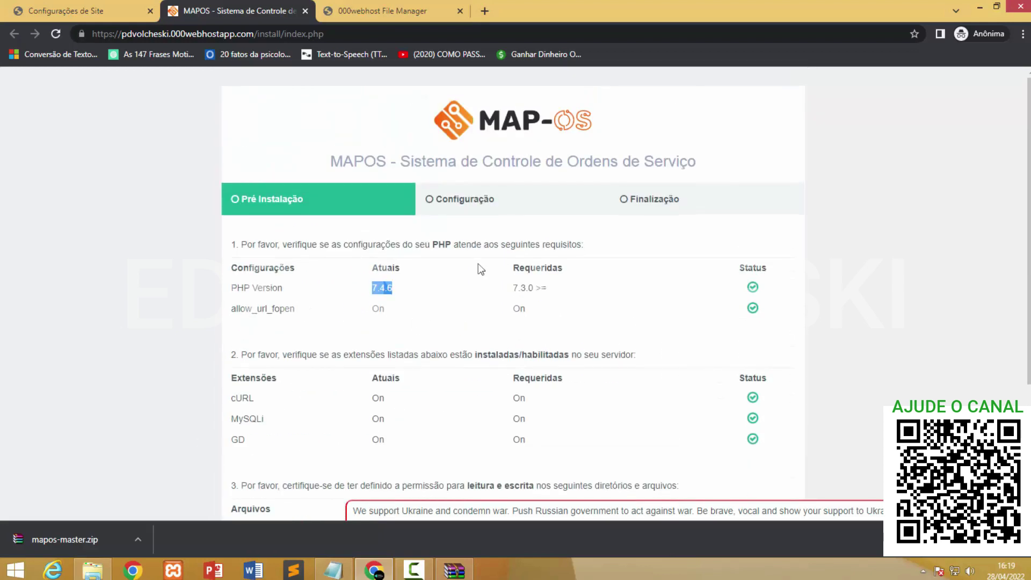
scroll(479, 271, down, 3)
click(436, 460)
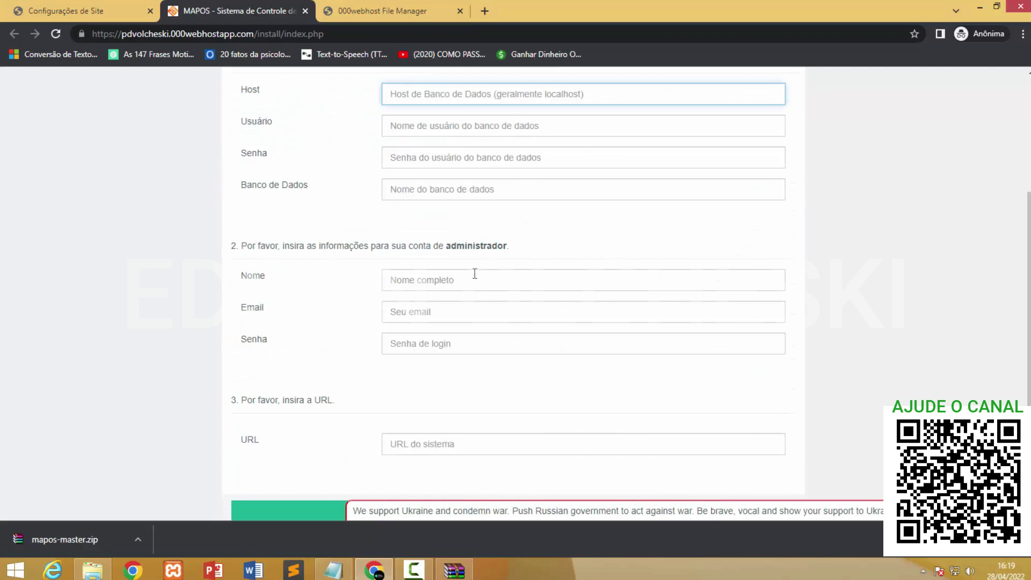
Look over the database and administrator form, then return to Configurações de Site.
scroll(474, 272, up, 3)
scroll(448, 371, down, 3)
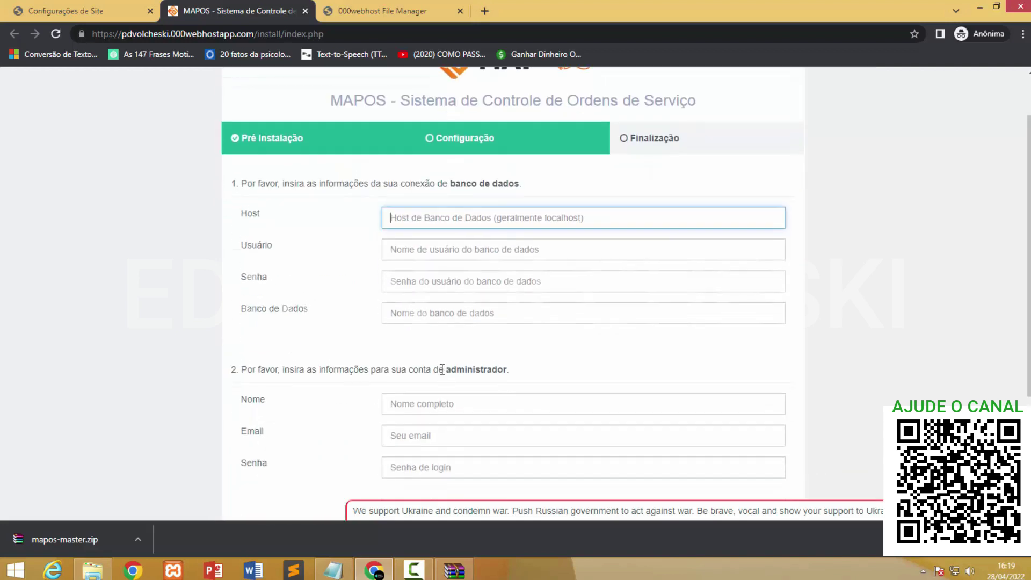
scroll(489, 402, up, 3)
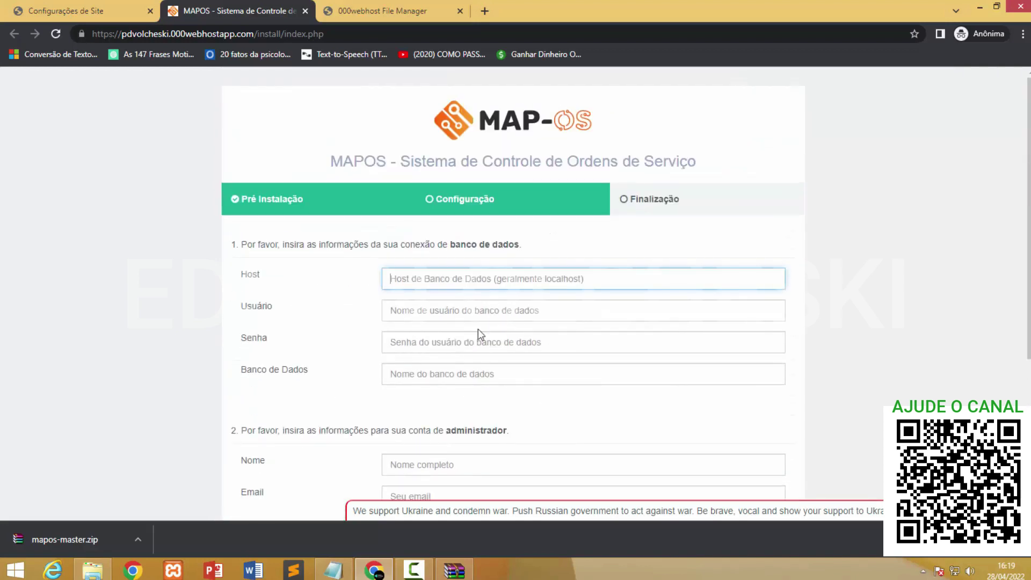
click(78, 9)
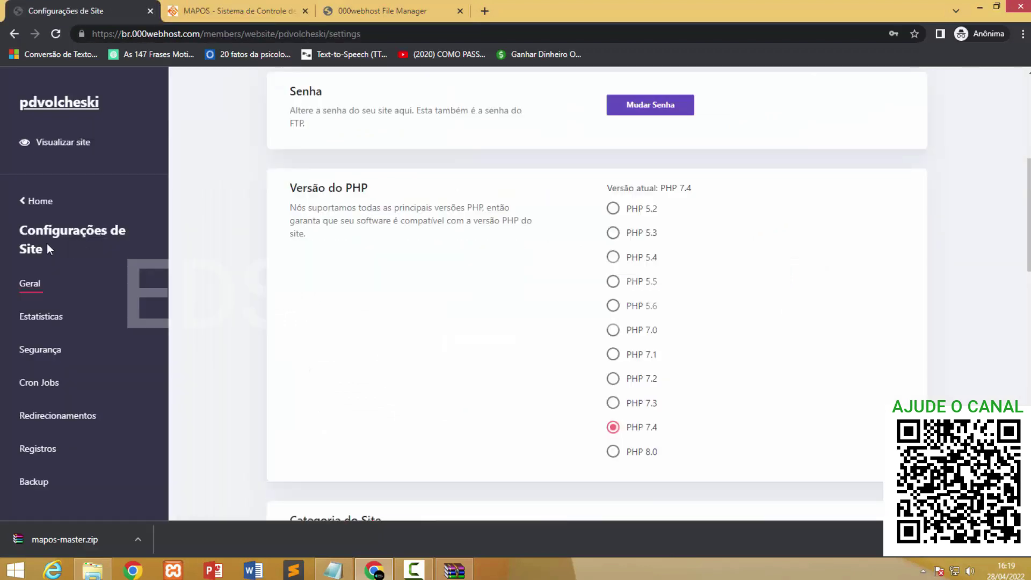
Open Ferramentas > Gerenciador De Banco De Dados and begin a new database.
click(28, 203)
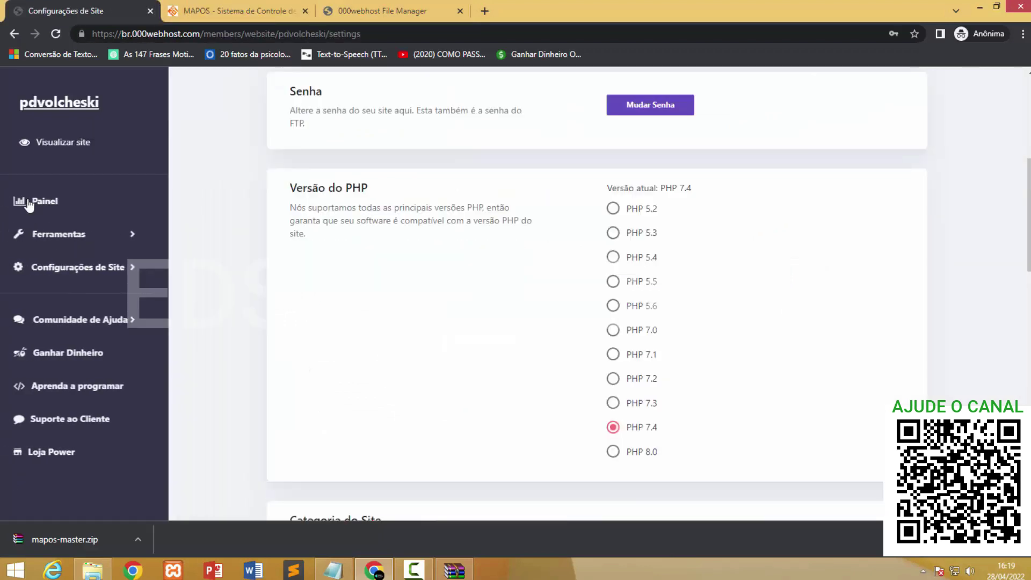
click(51, 234)
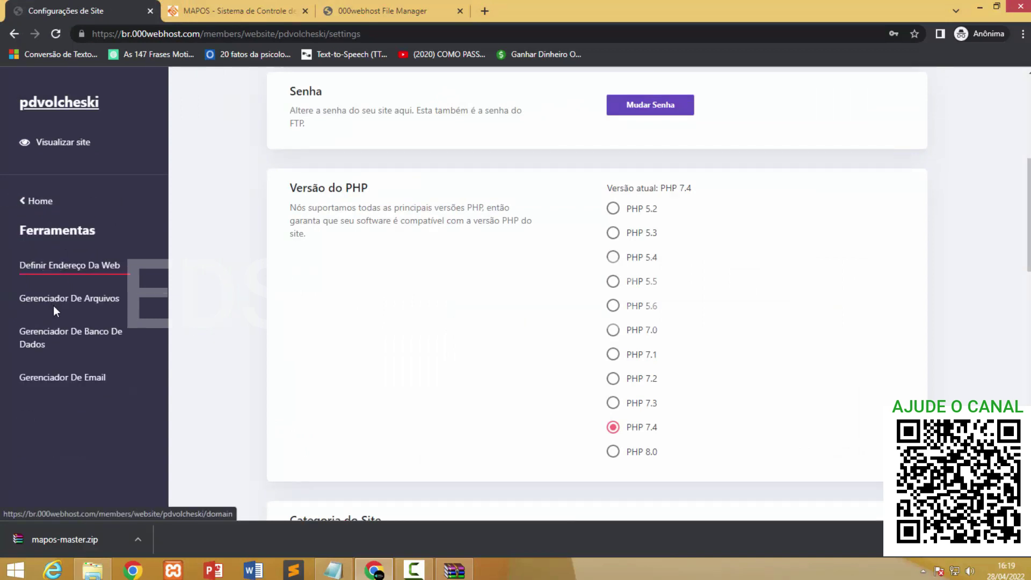
click(47, 344)
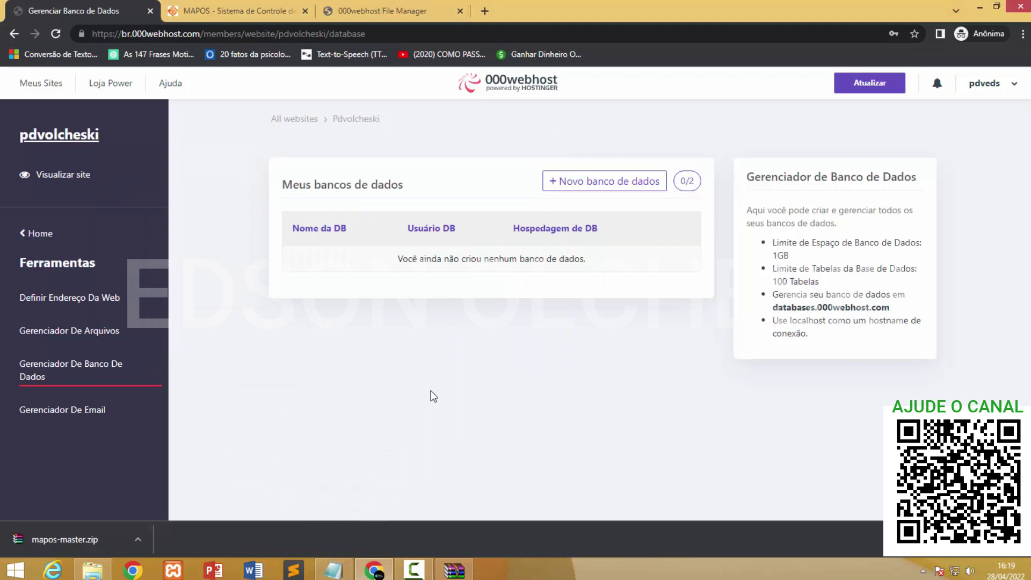
click(593, 187)
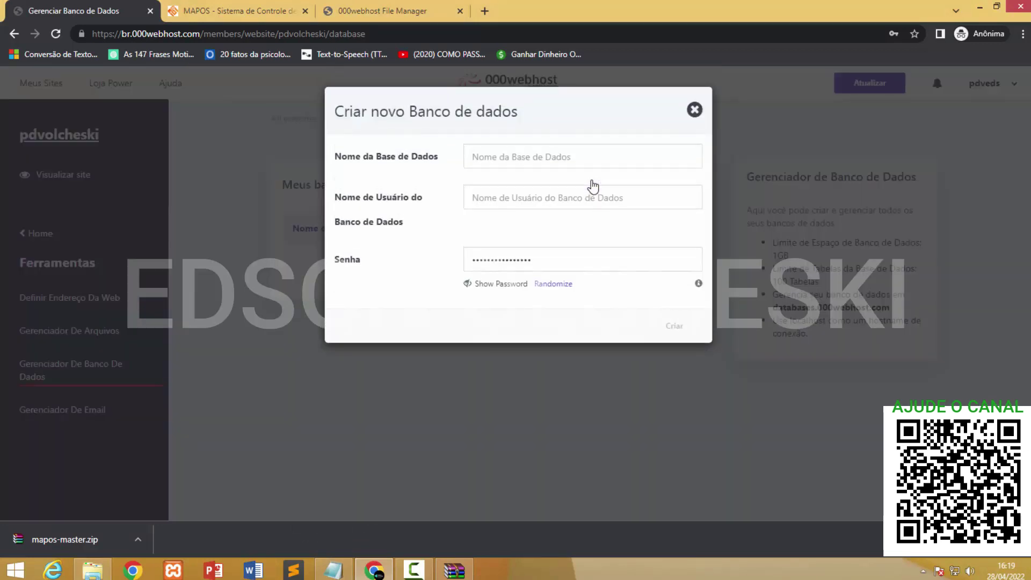
Enter database name mapos001, user mapos002, and replace the generated password with a custom one.
click(540, 157)
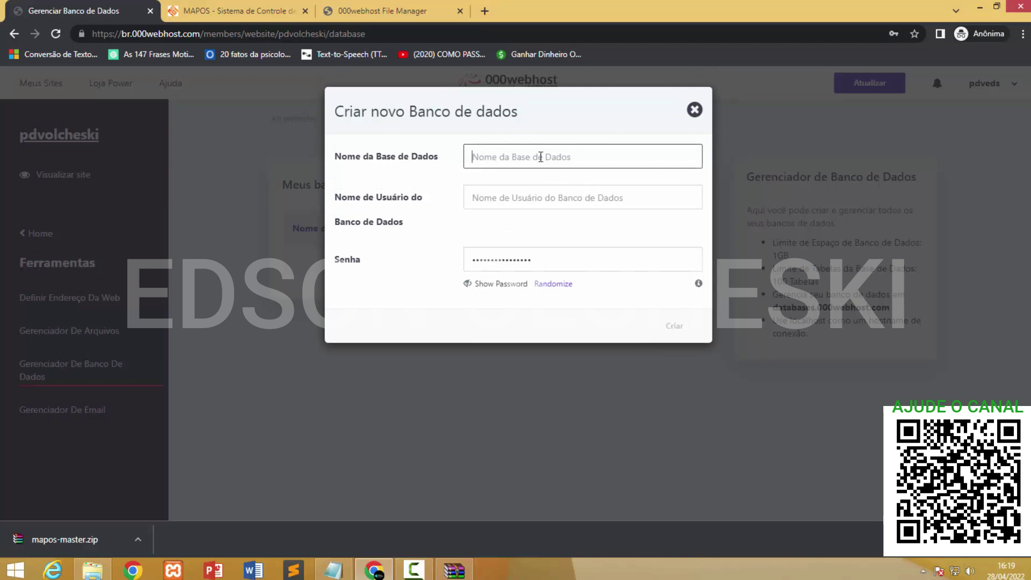
text(mapos)
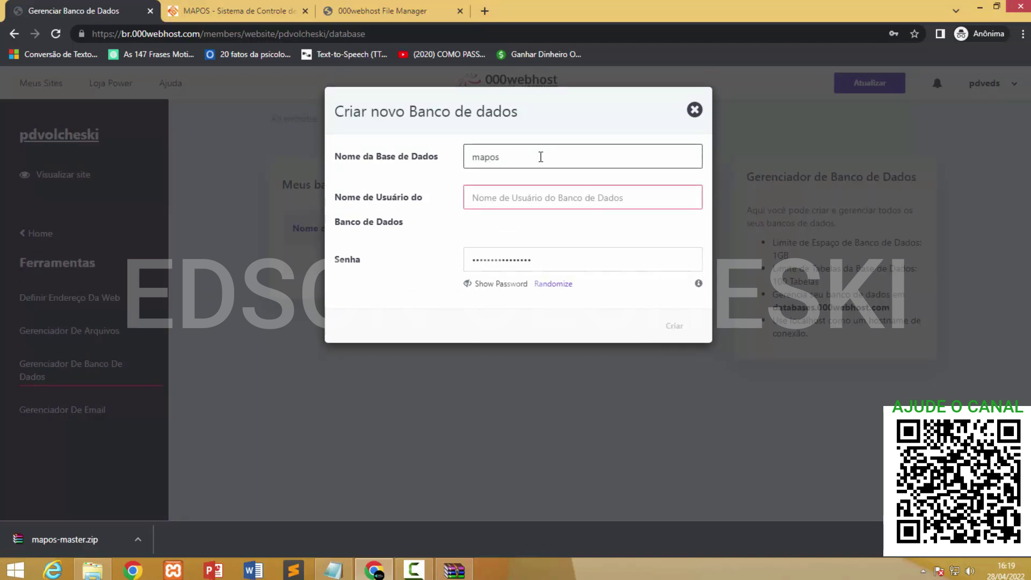
text(001m)
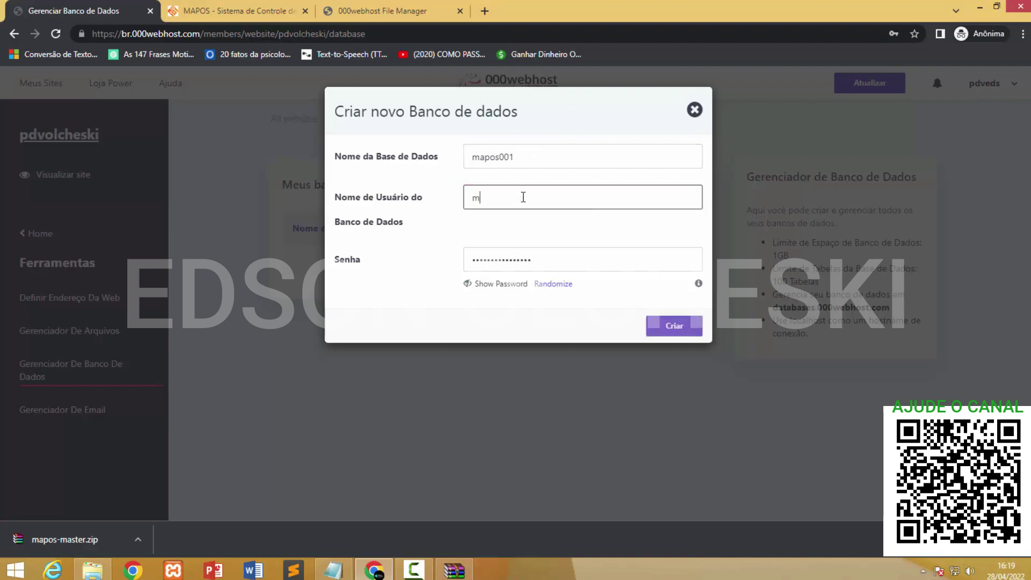
text(apos002)
click(401, 275)
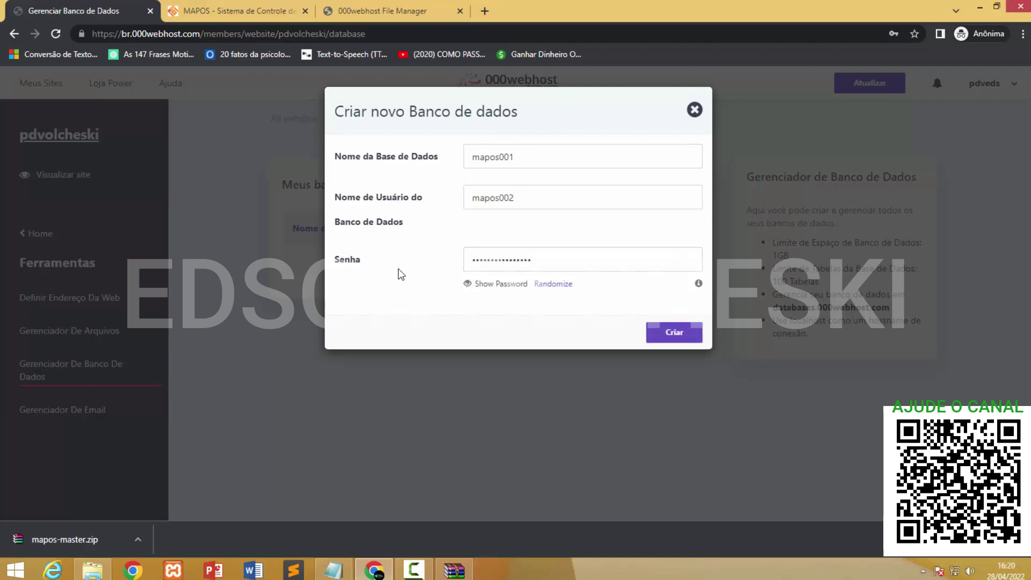
click(467, 284)
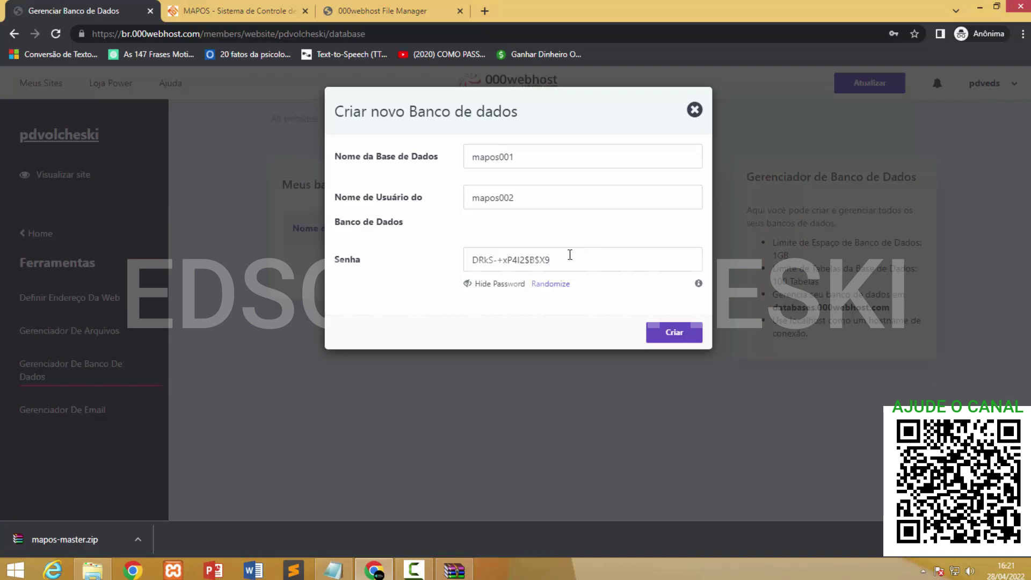
drag(551, 260, 471, 262)
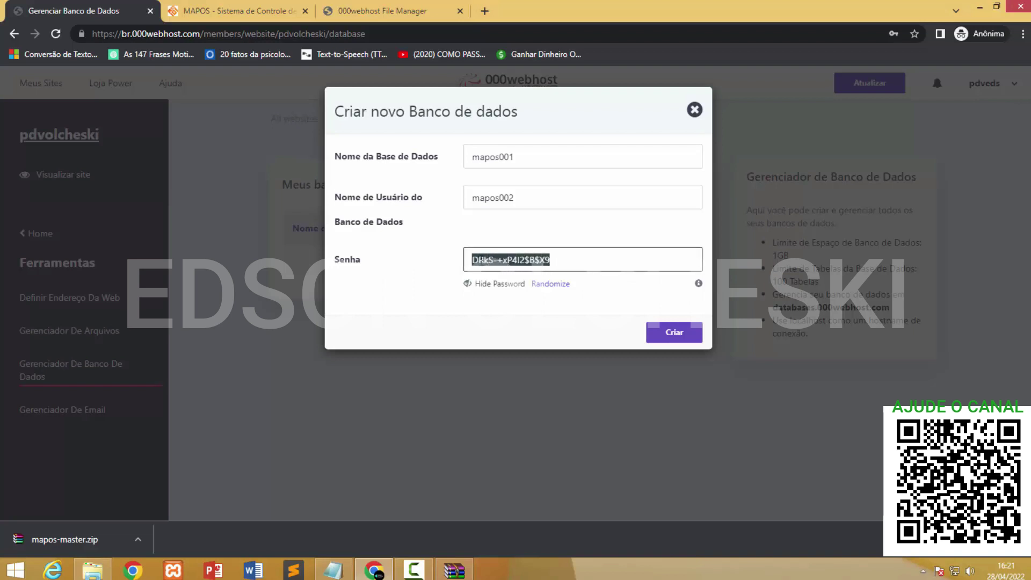
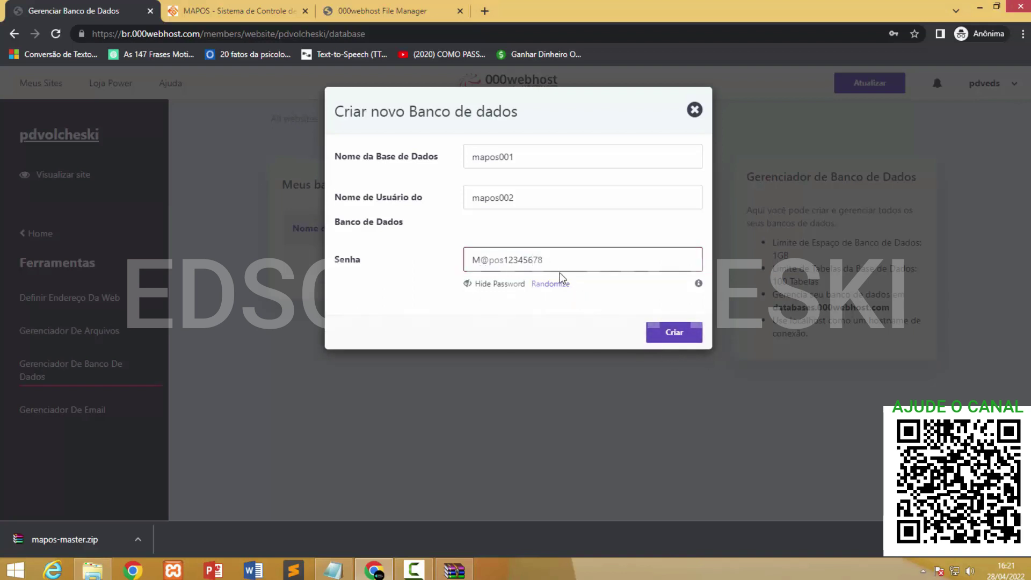
Copy the custom database password to the clipboard.
drag(556, 259, 474, 260)
right_click(486, 257)
click(497, 276)
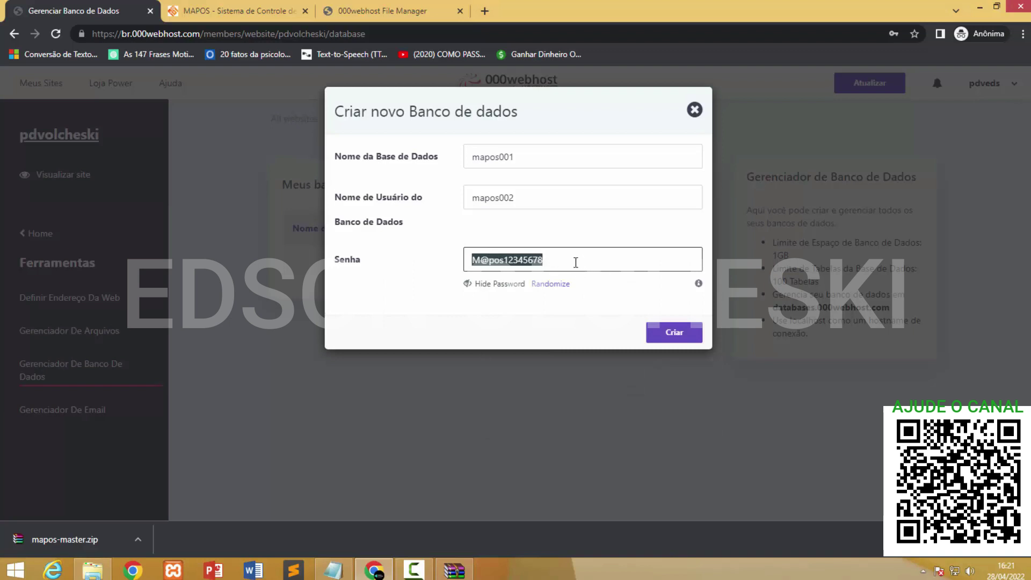
right_click(517, 259)
click(534, 282)
Paste the database password into Notepad, then create the mapos001 database.
click(348, 572)
key(Return)
key(Return)
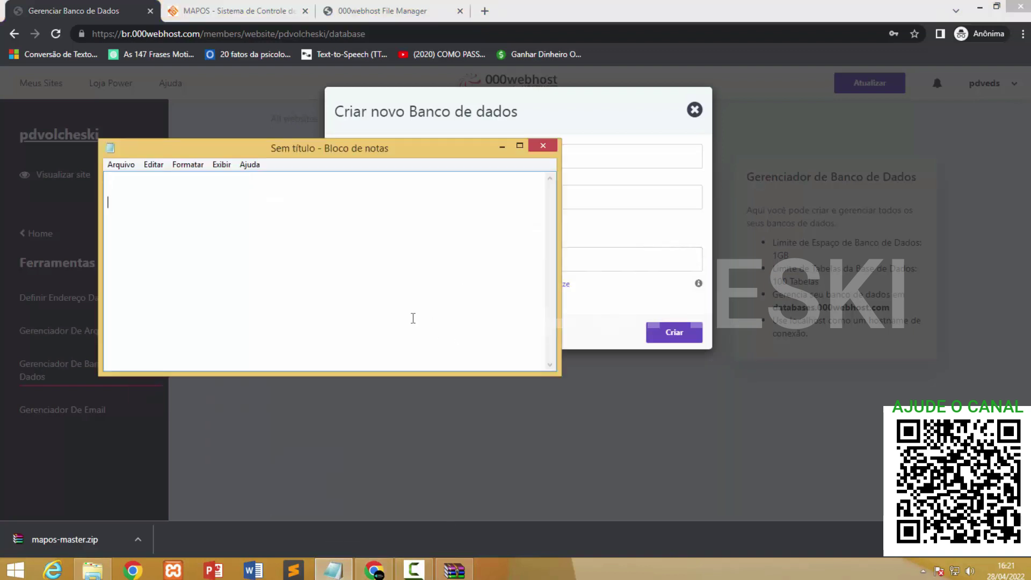
key(ctrl+v)
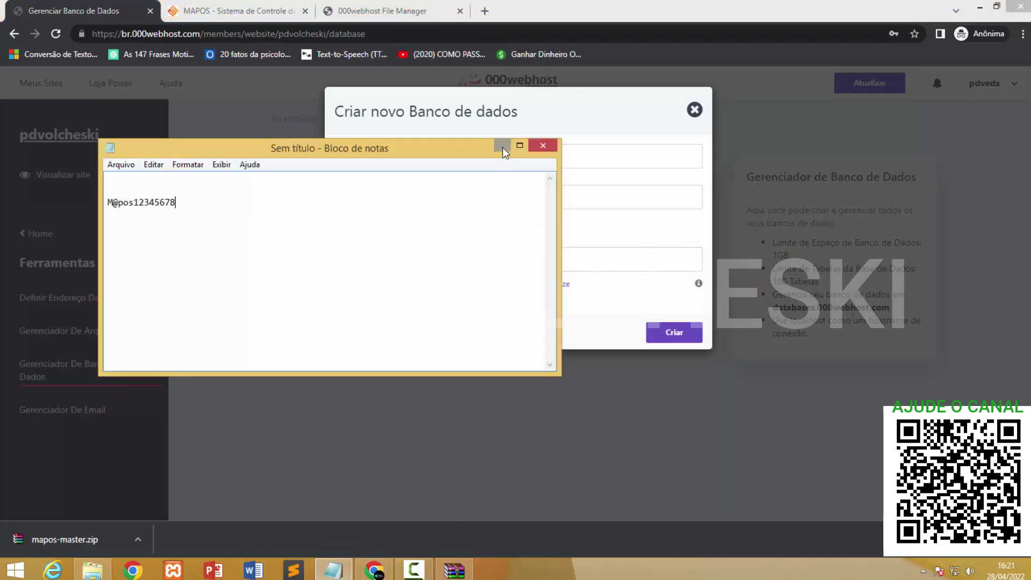
click(502, 146)
click(660, 339)
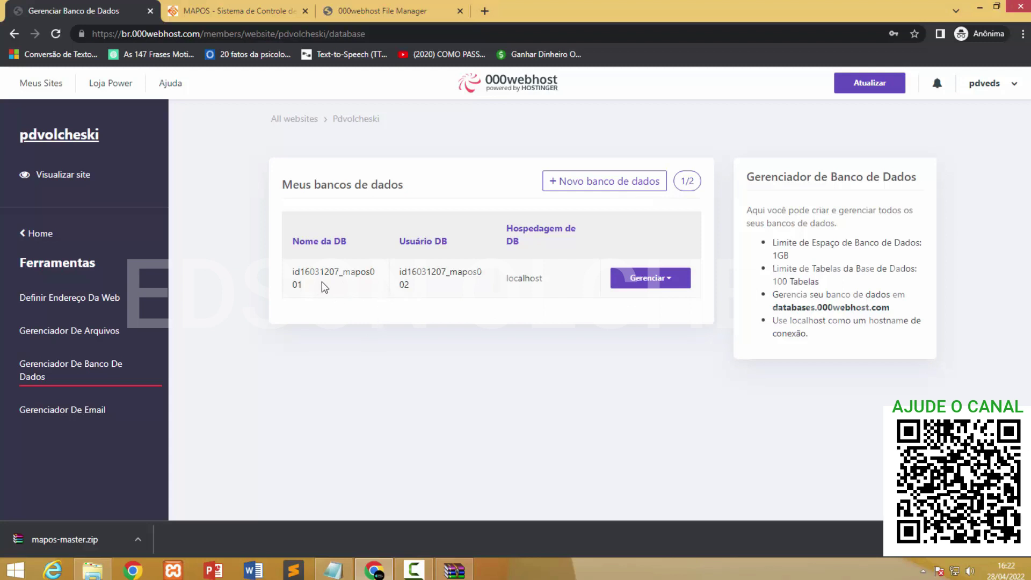
drag(409, 285, 397, 274)
right_click(412, 270)
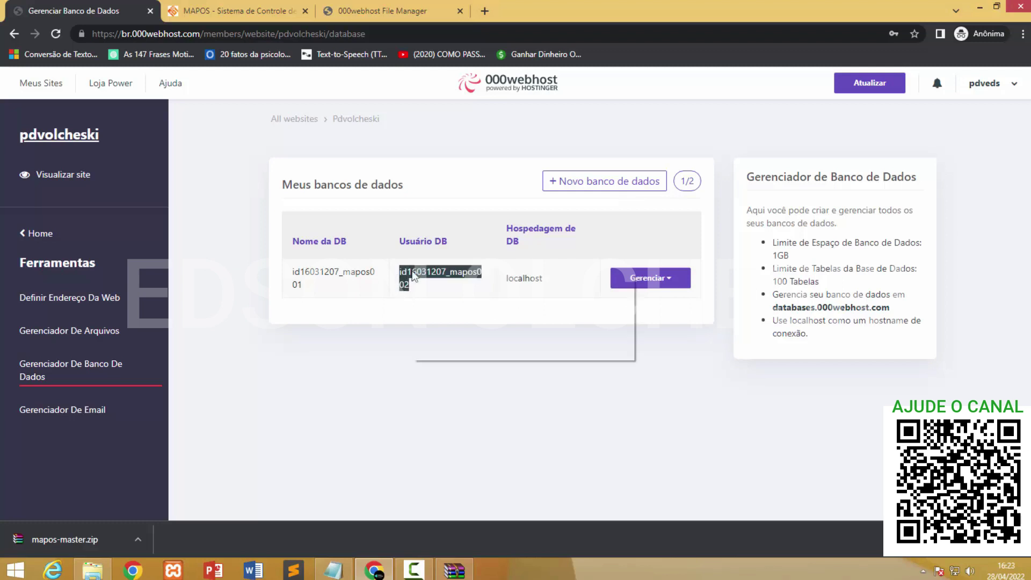
click(425, 282)
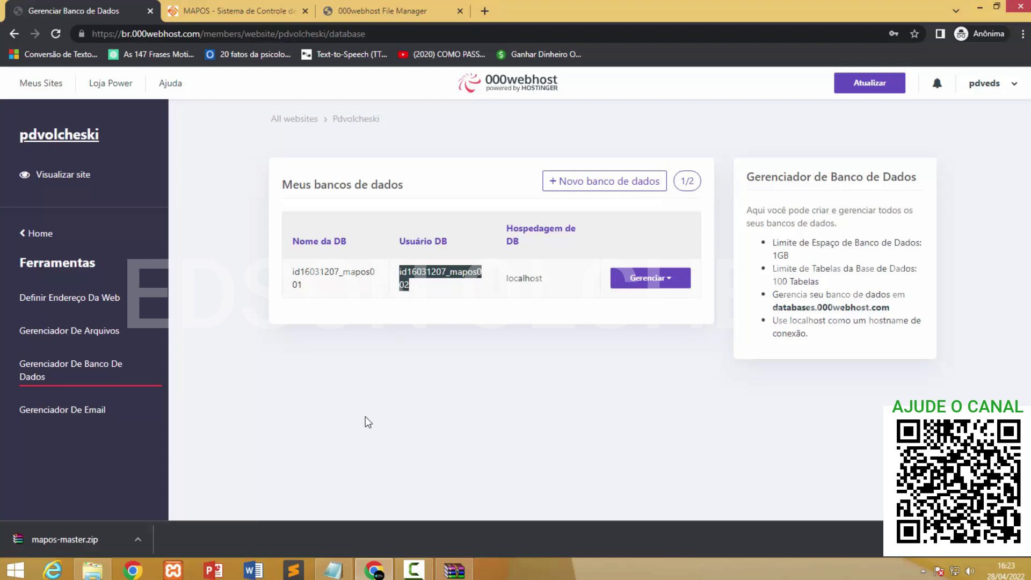
click(333, 570)
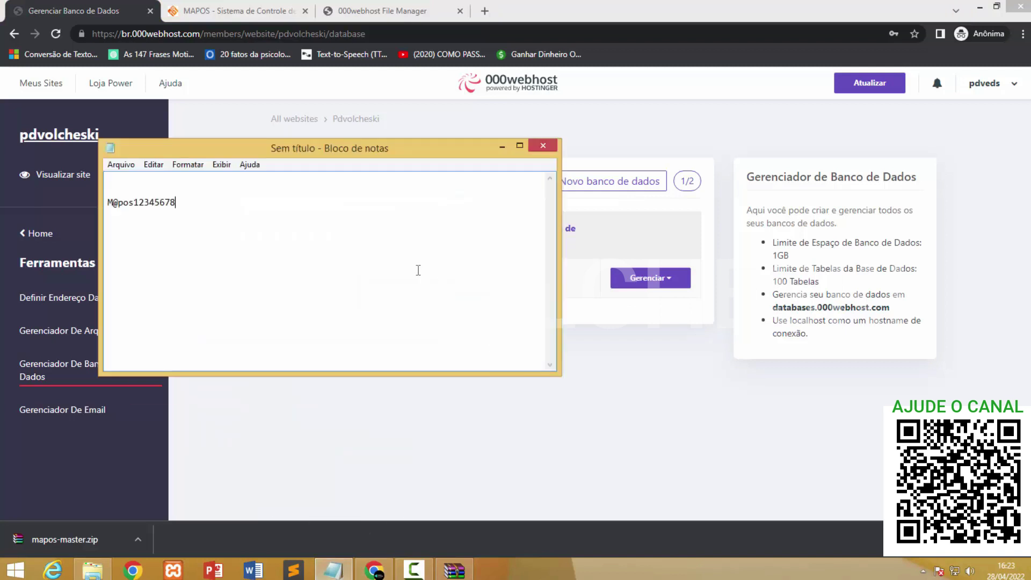
key(Return)
key(Return)
key(ctrl+v)
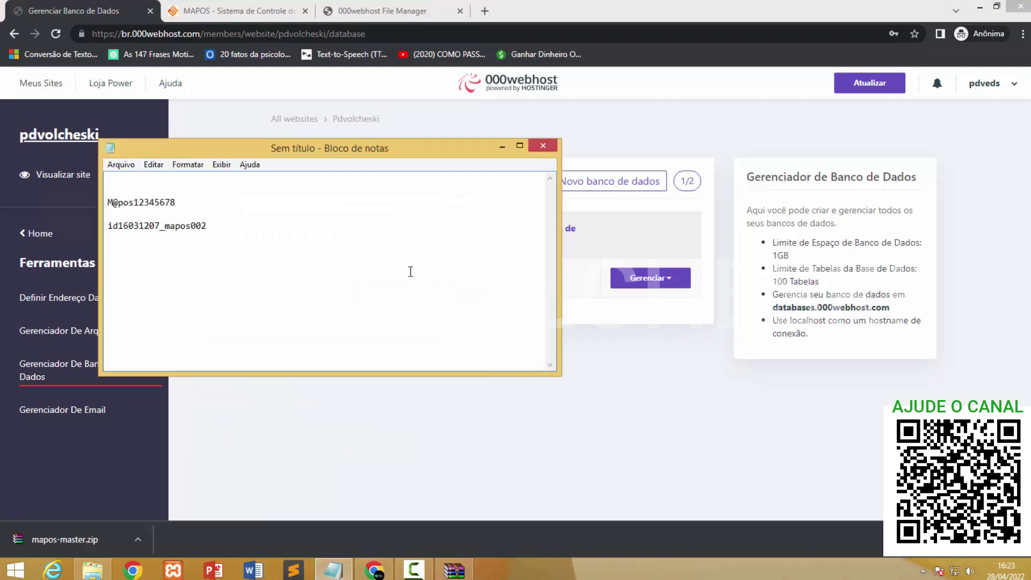
drag(210, 225, 113, 226)
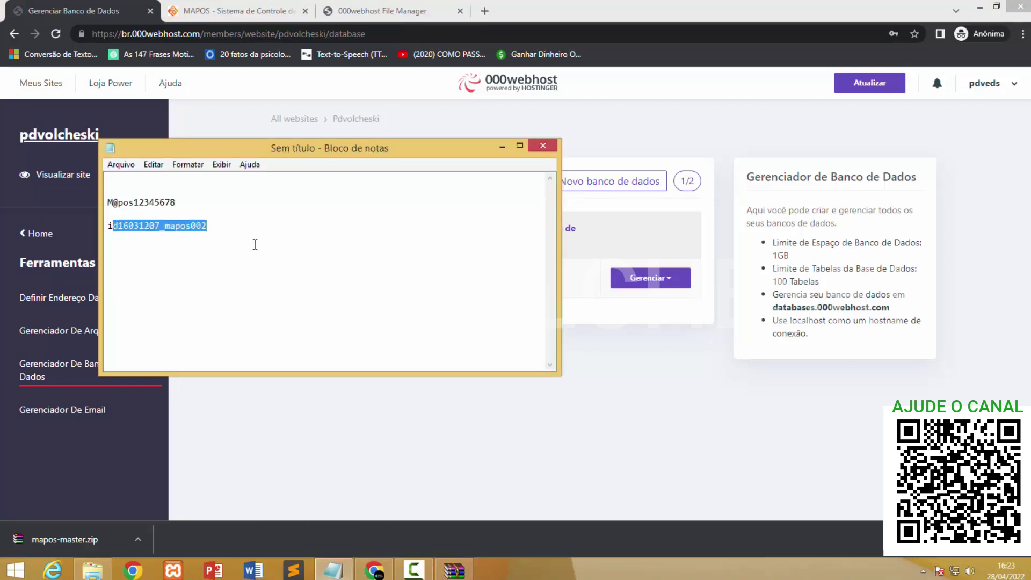
click(502, 146)
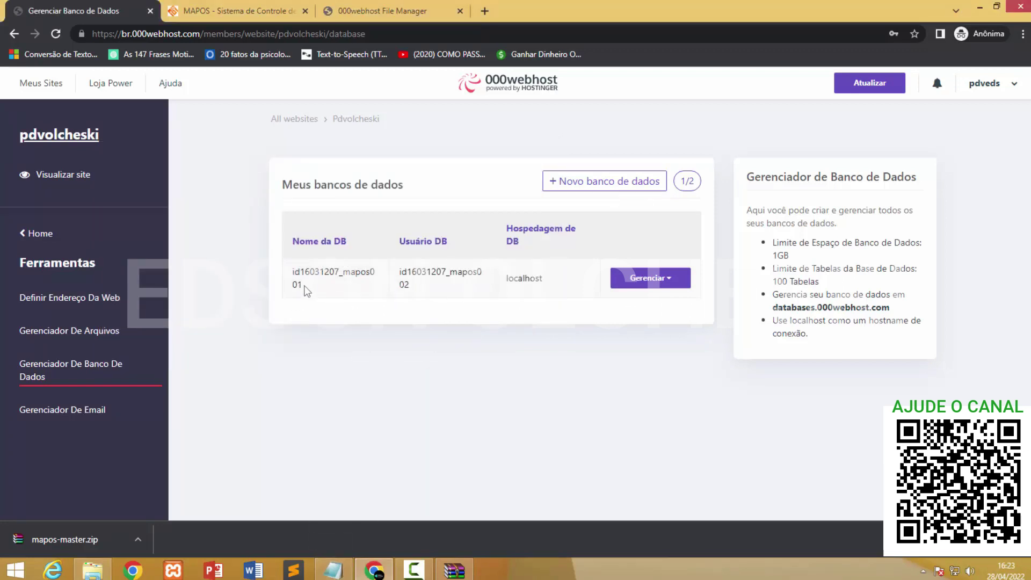
double_click(475, 275)
click(480, 294)
Set the installer's database Host to localhost.
click(246, 12)
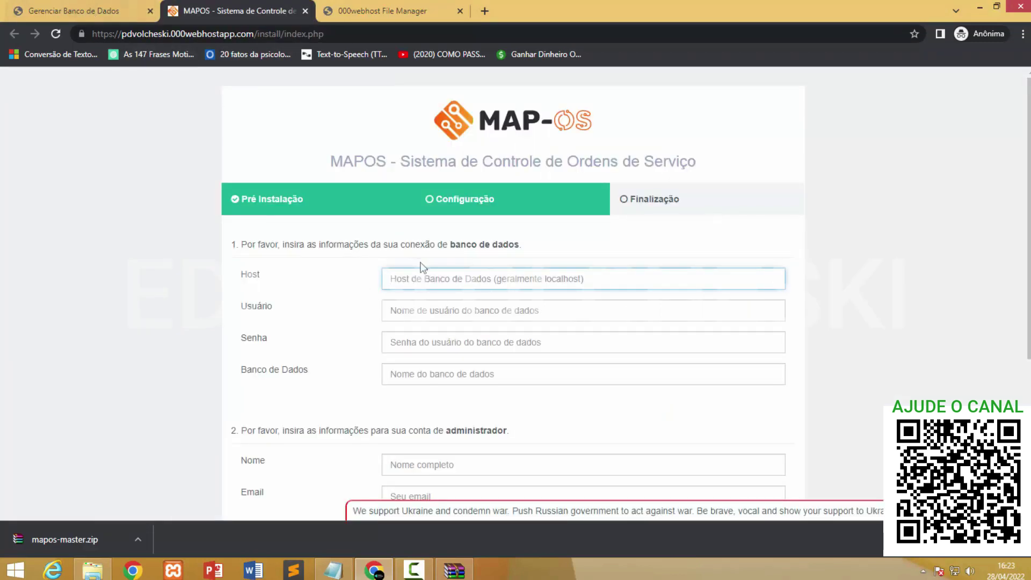
click(423, 284)
text(localhost)
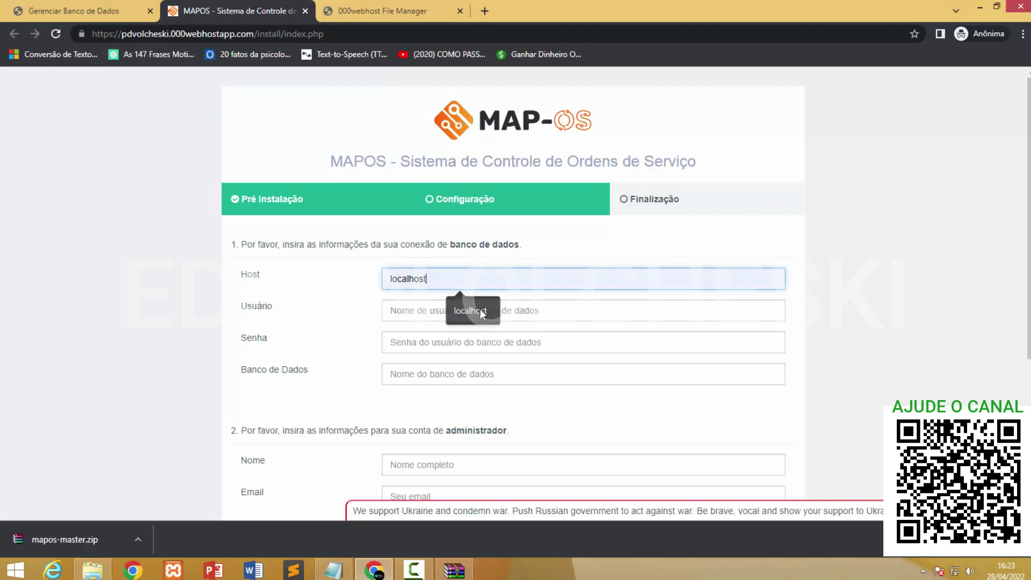
click(479, 309)
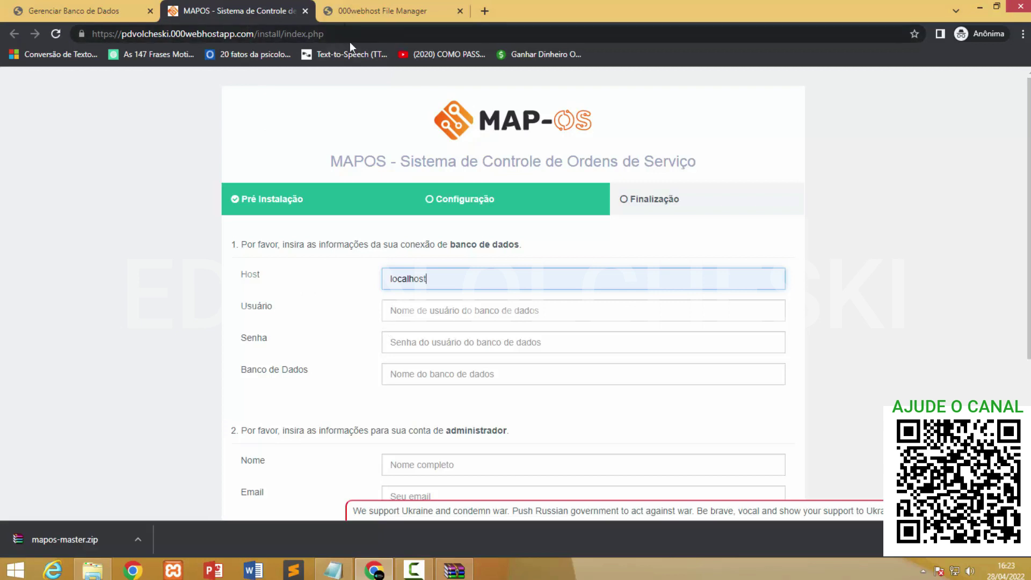
Copy the database user mapos002 from 000webhost into the Usuário field.
click(126, 8)
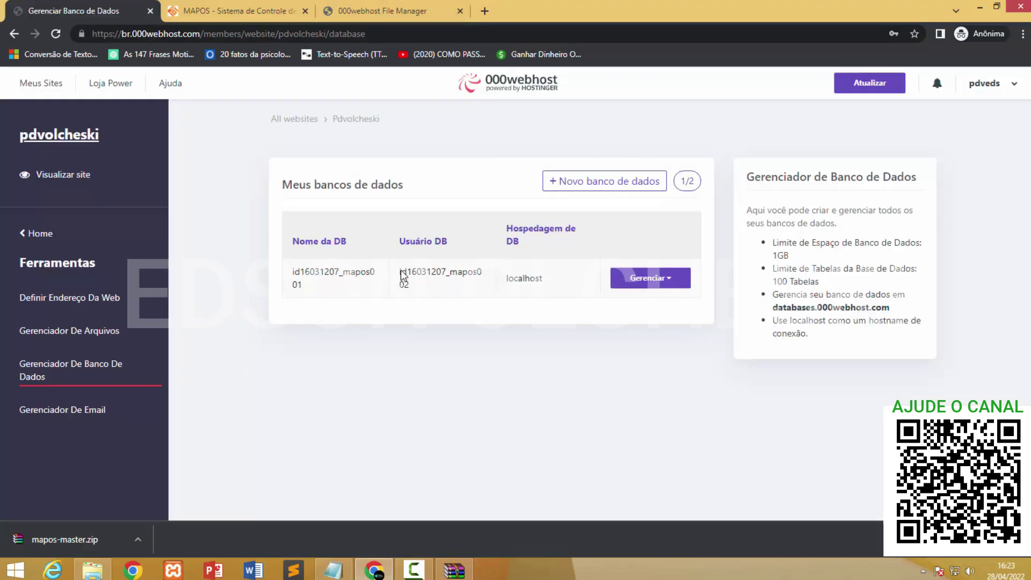
drag(398, 271, 426, 289)
right_click(411, 275)
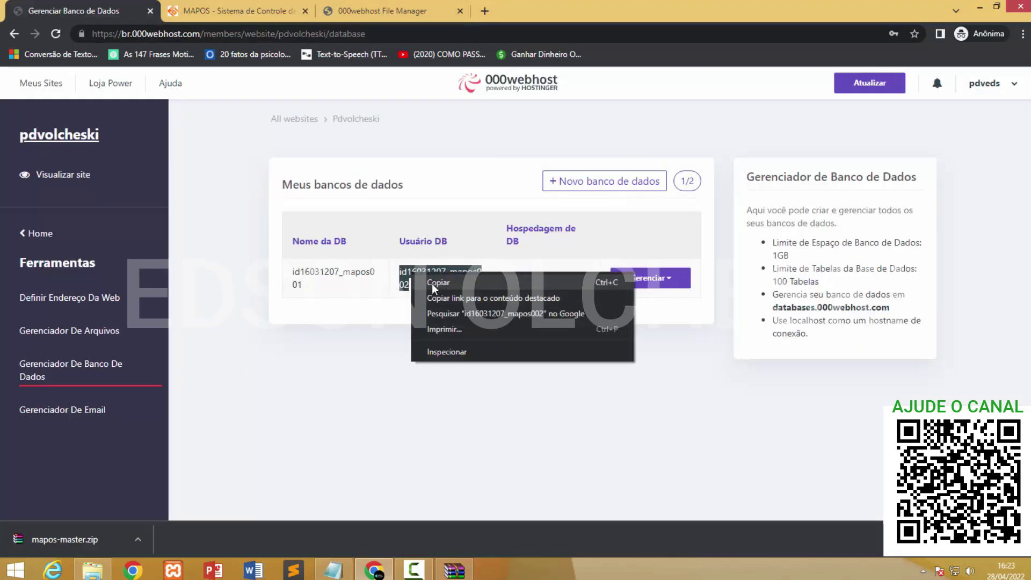
click(431, 283)
click(243, 11)
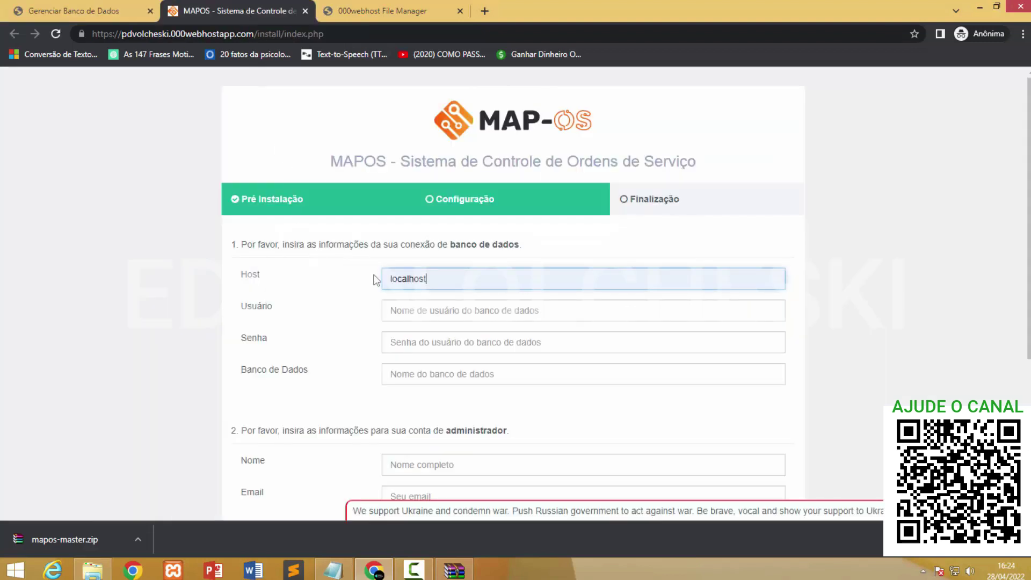
click(410, 316)
key(ctrl+v)
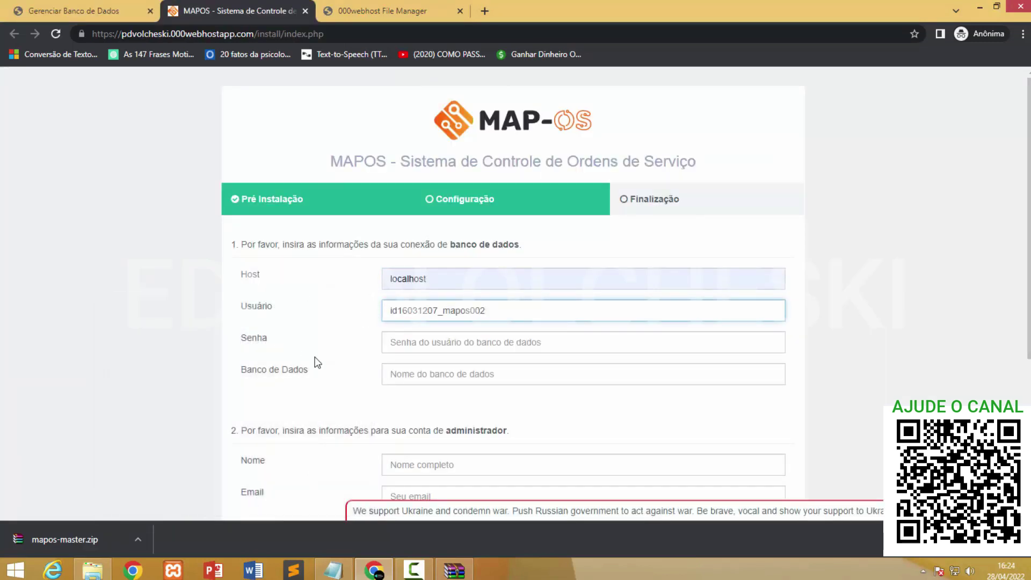
Copy the saved password from Notepad into the database Senha field.
click(333, 569)
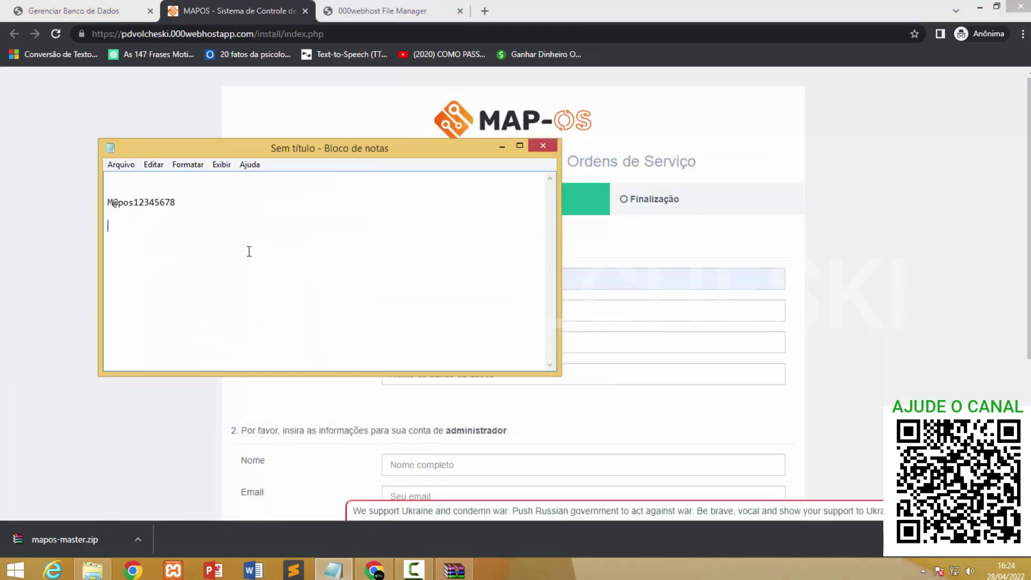
drag(194, 202, 112, 192)
right_click(121, 202)
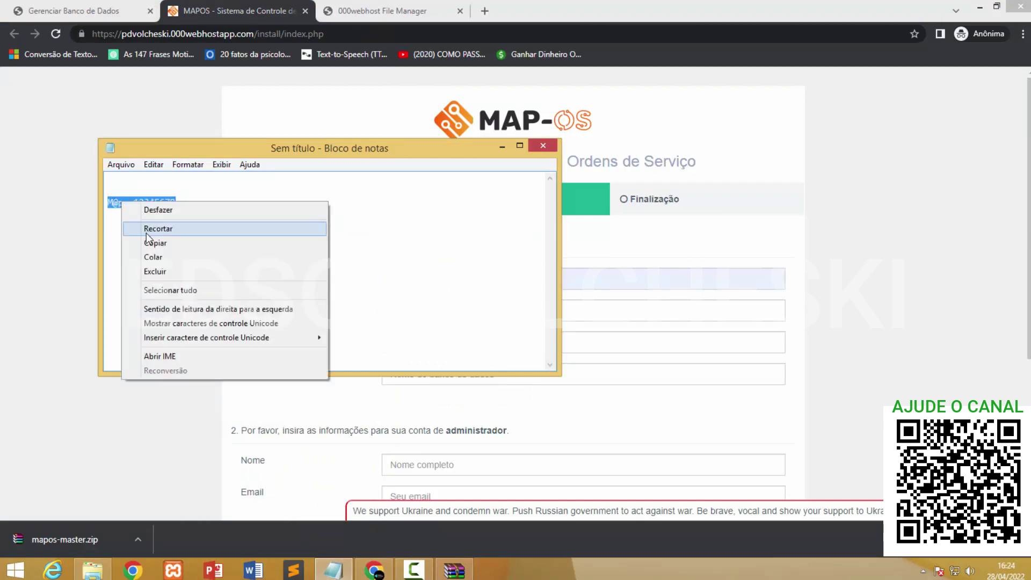
click(146, 242)
click(500, 146)
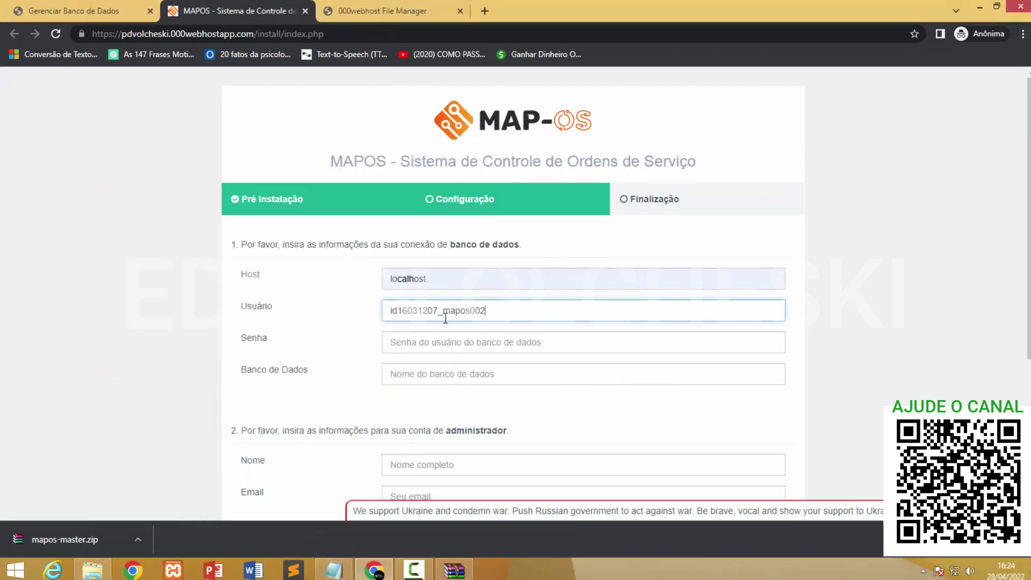
click(433, 343)
key(ctrl+v)
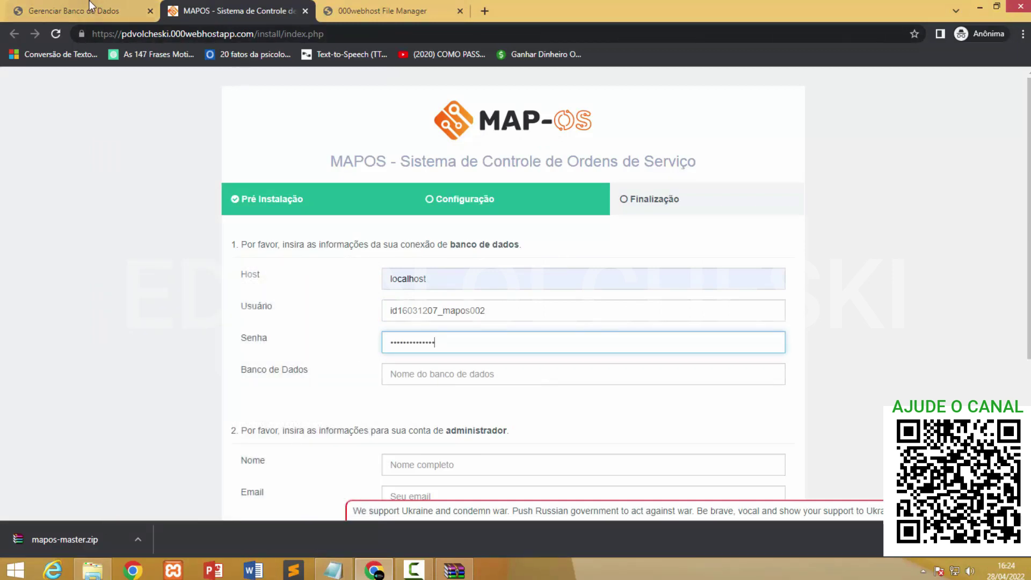
Copy the database name mapos001 from 000webhost into the Banco de Dados field.
click(61, 9)
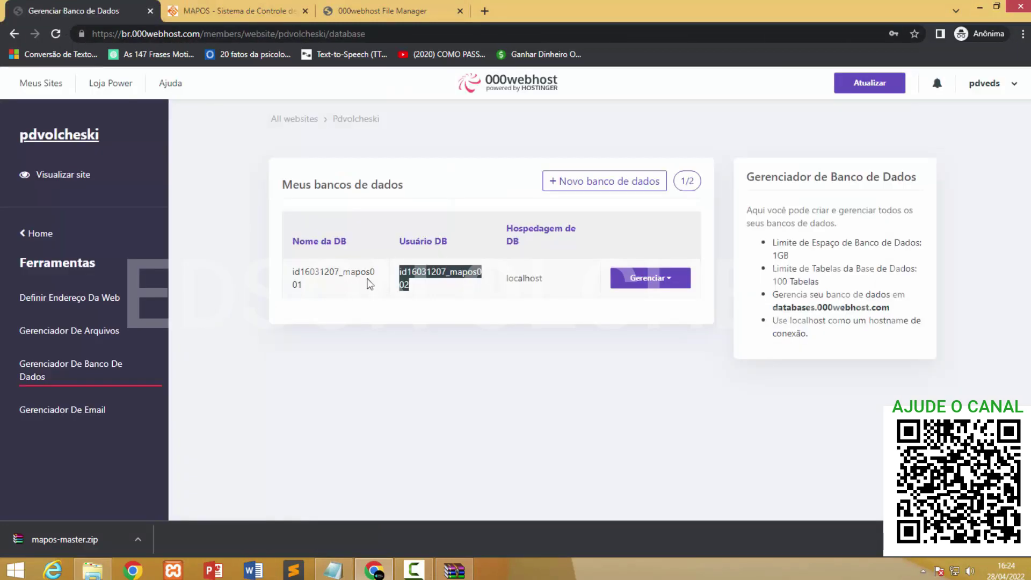
drag(376, 286, 288, 275)
right_click(315, 281)
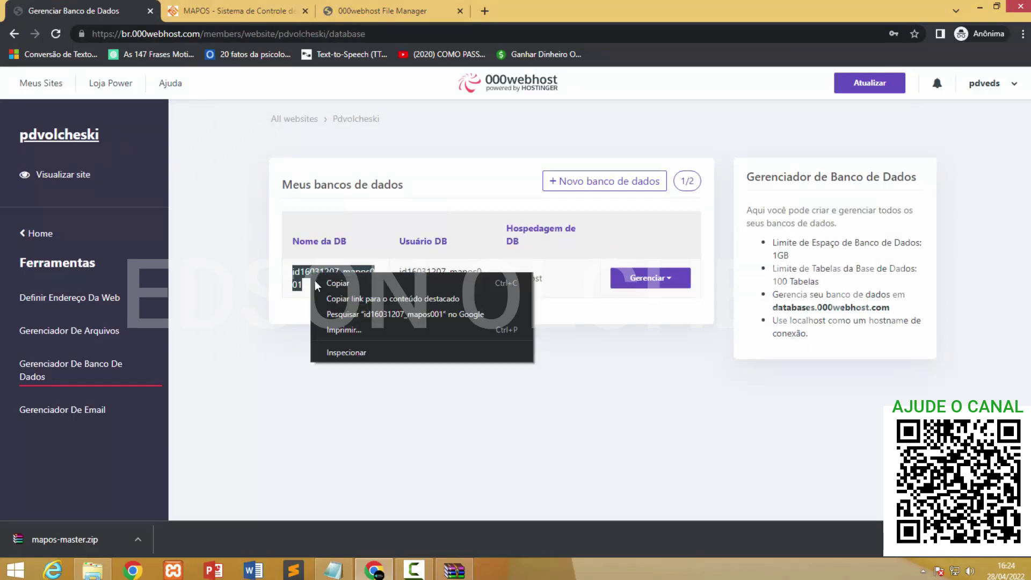
click(328, 283)
click(240, 11)
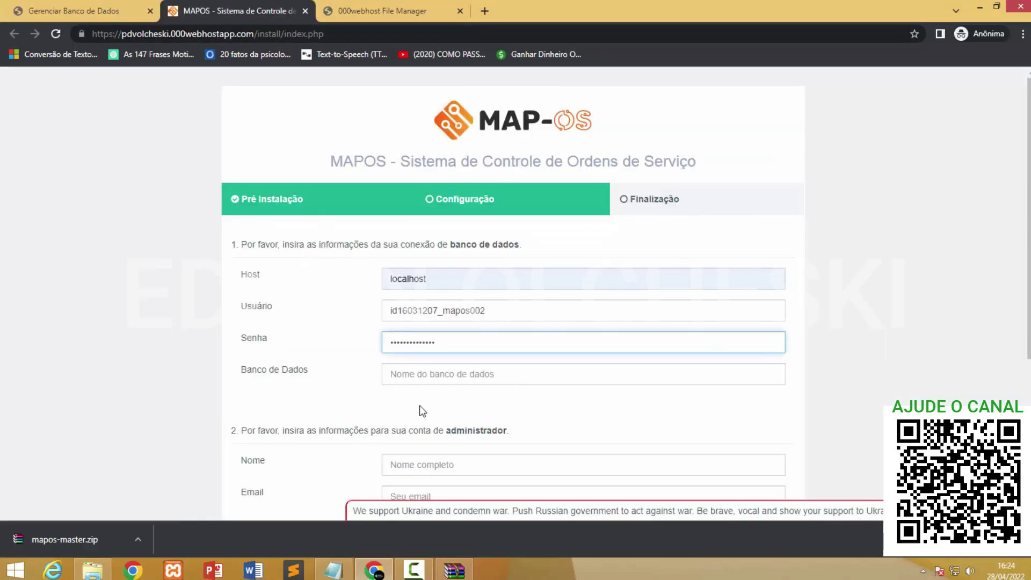
click(414, 374)
key(ctrl+v)
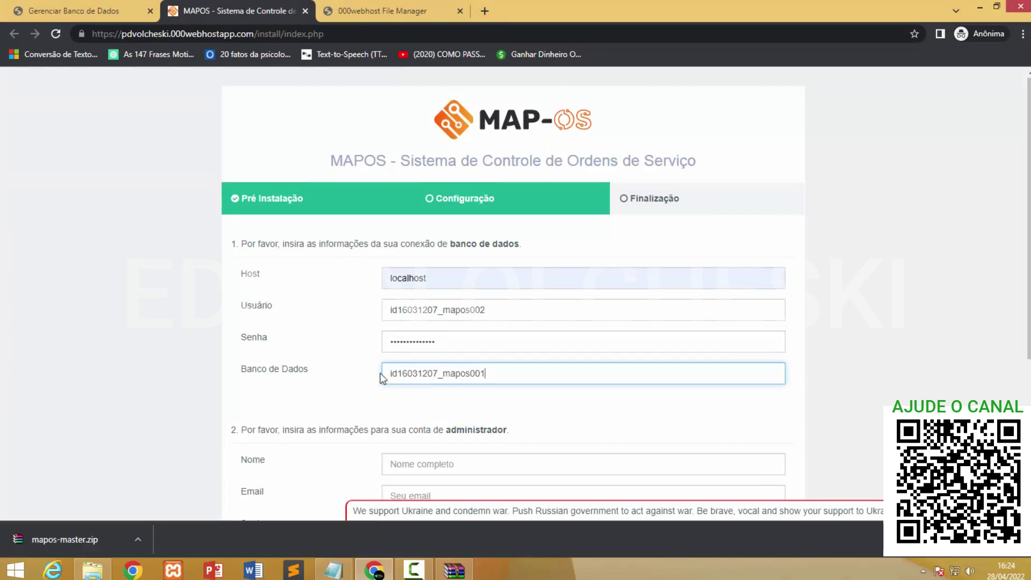
scroll(379, 375, down, 3)
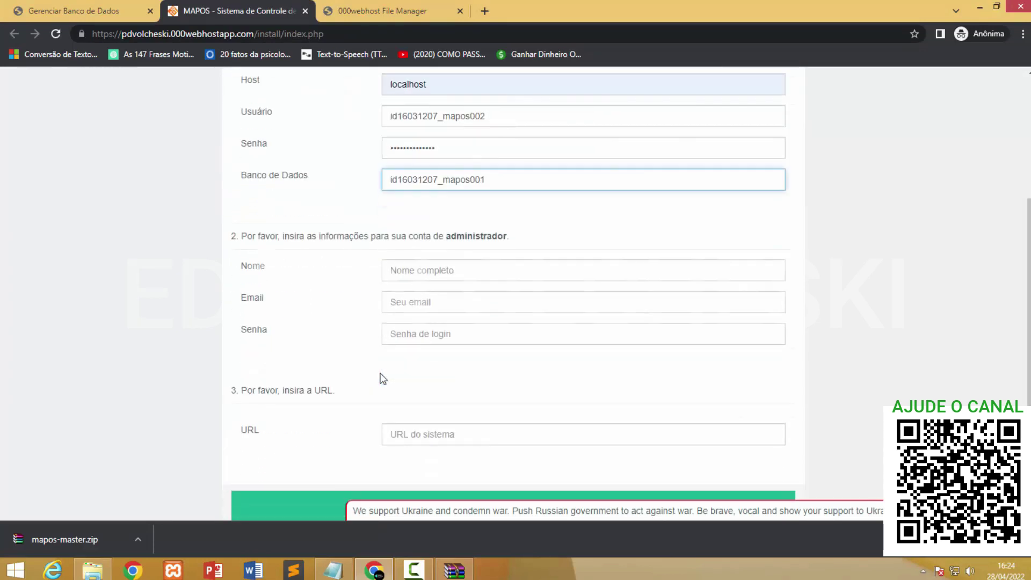
Fill the administrator Nome and Email from saved autofill suggestions and enter a login password.
click(449, 279)
click(478, 303)
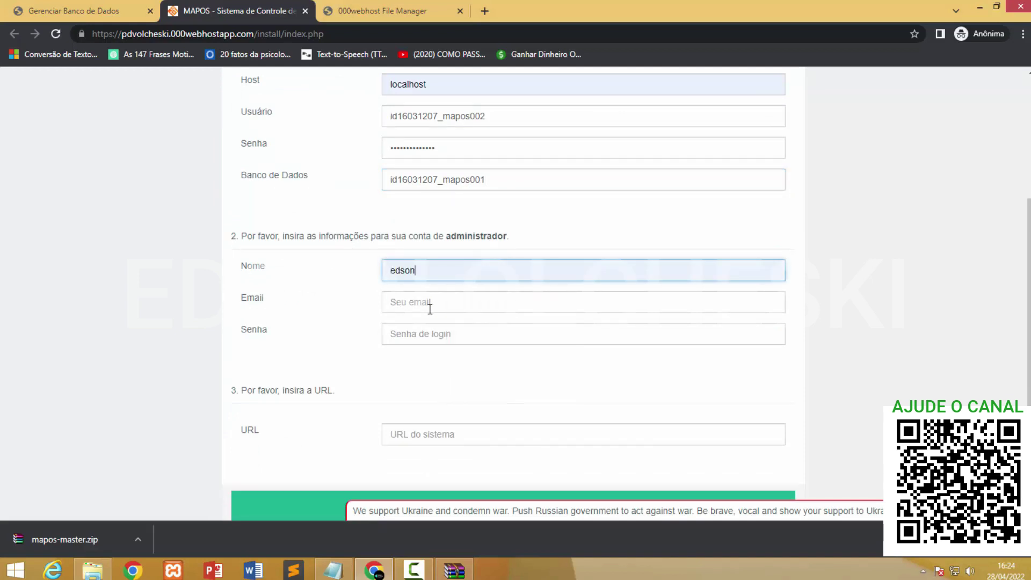
click(433, 311)
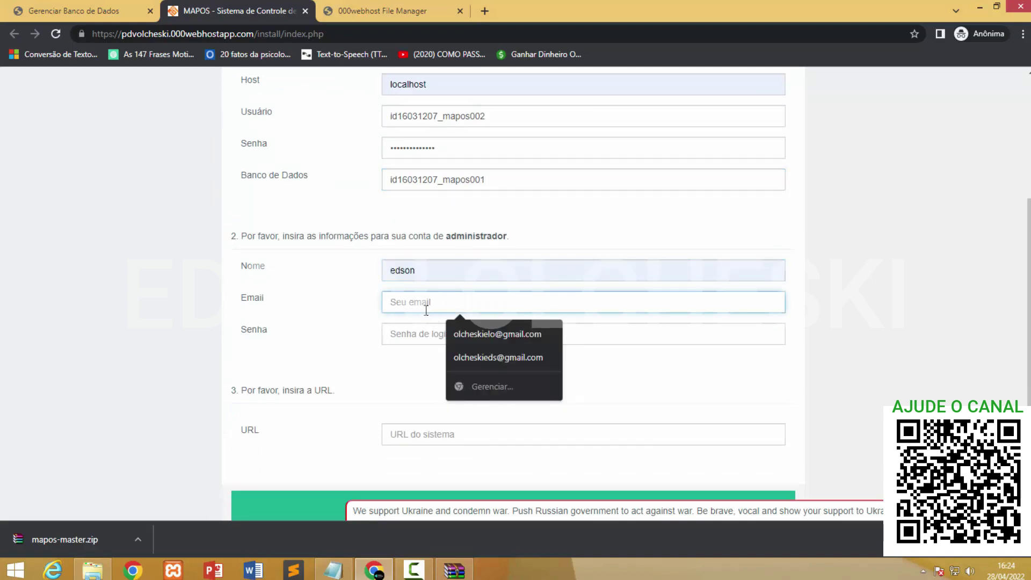
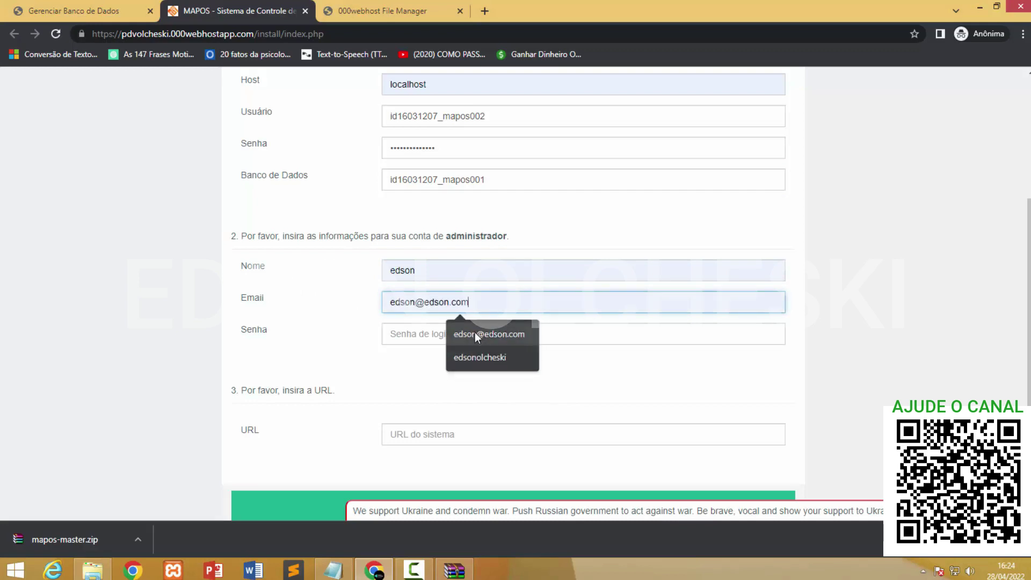
click(475, 332)
click(434, 334)
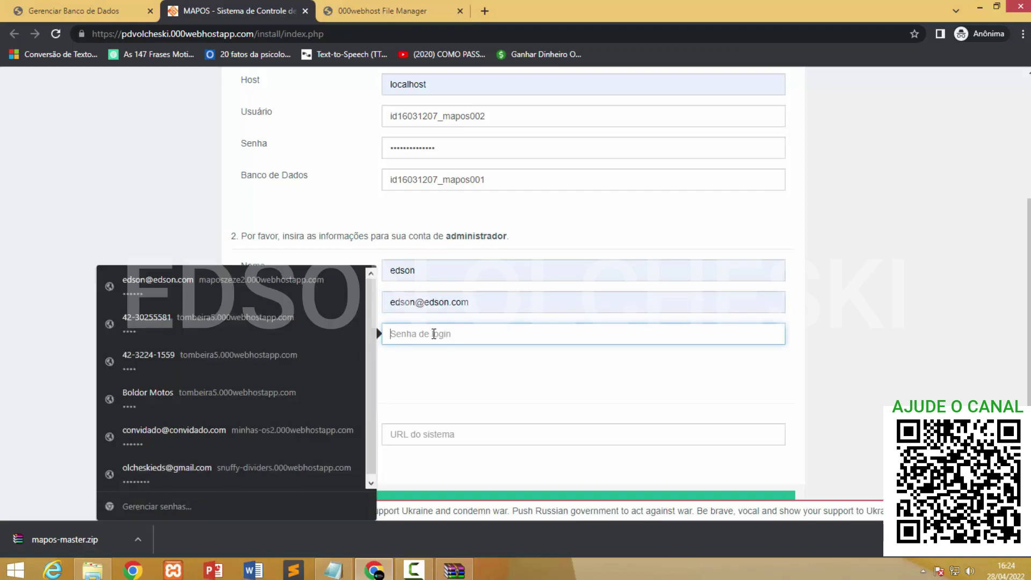
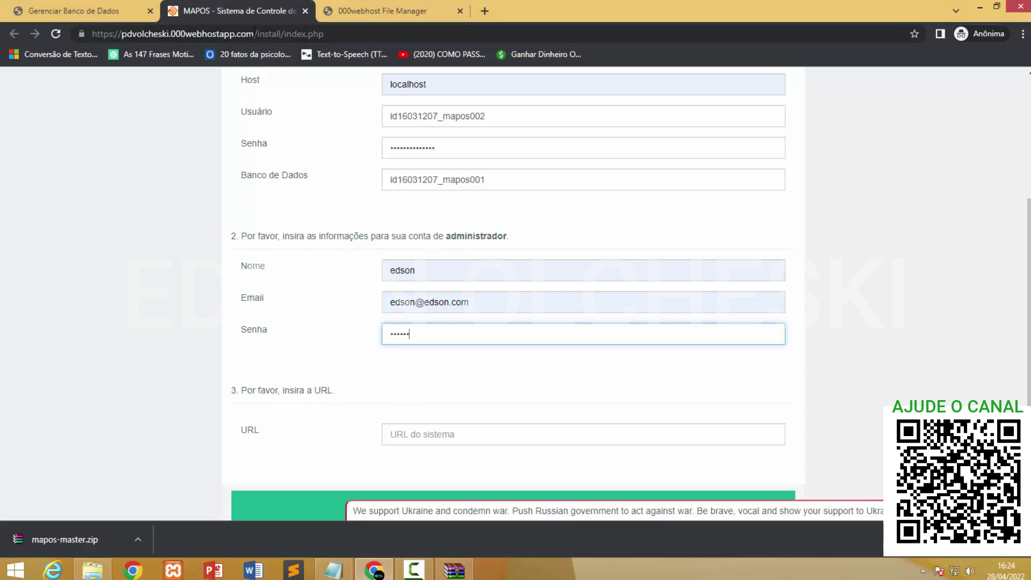
Copy the site's web address from the browser's address bar for the installer's URL field.
drag(259, 33, 94, 35)
right_click(94, 34)
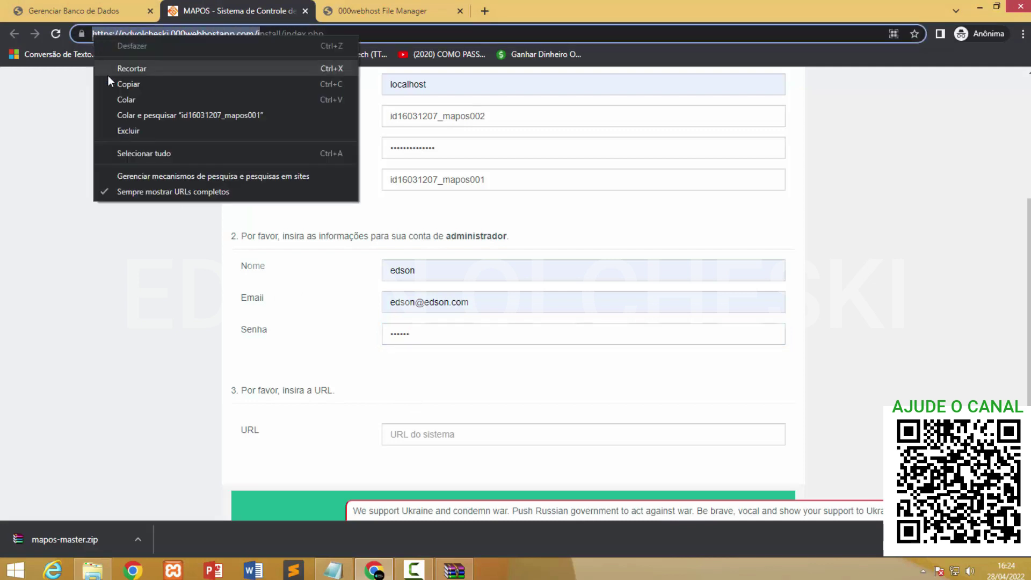
click(123, 84)
click(403, 434)
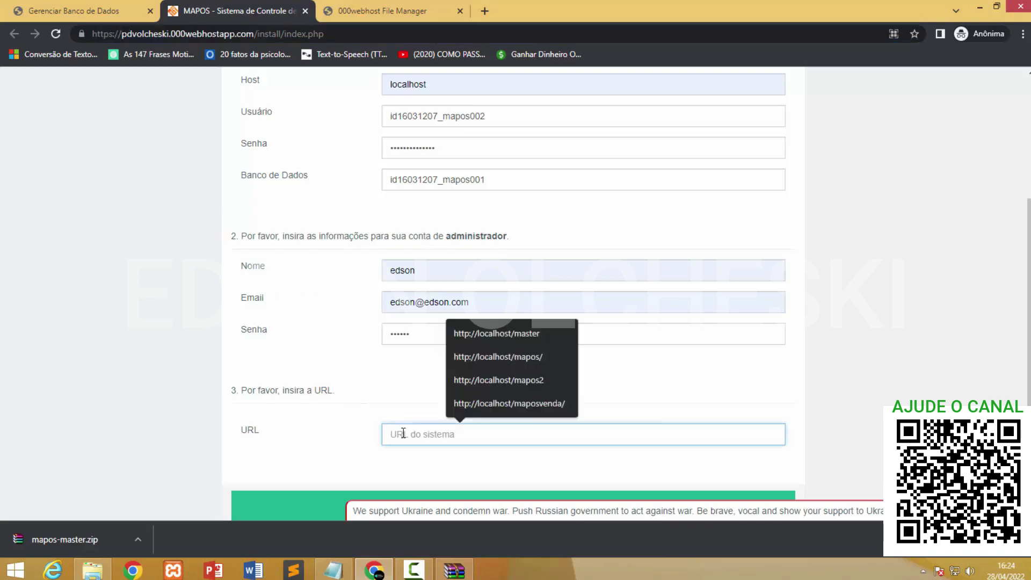
Paste the site address into the URL field and run the installation with Instalar.
key(ctrl+v)
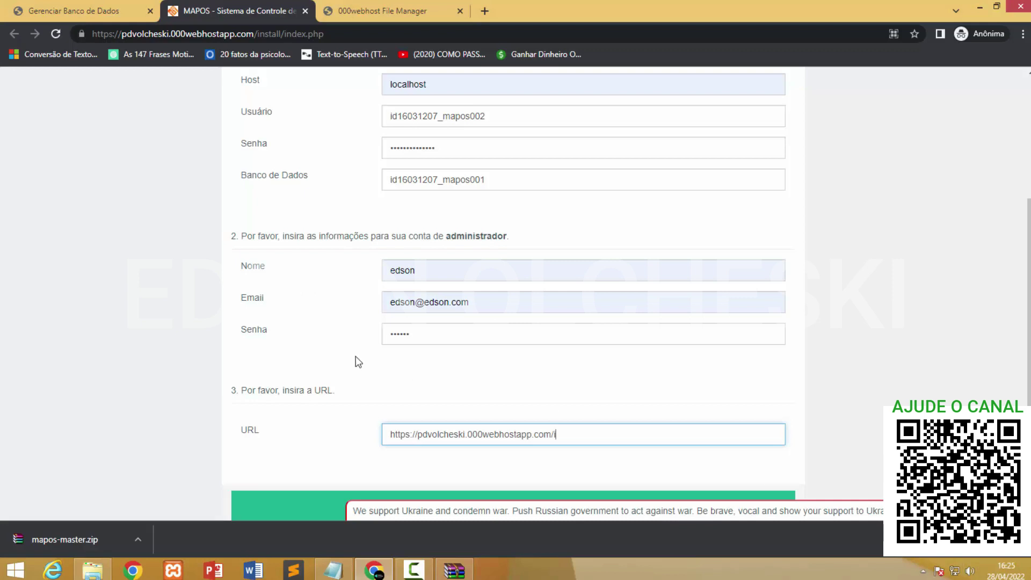
scroll(355, 347, down, 1)
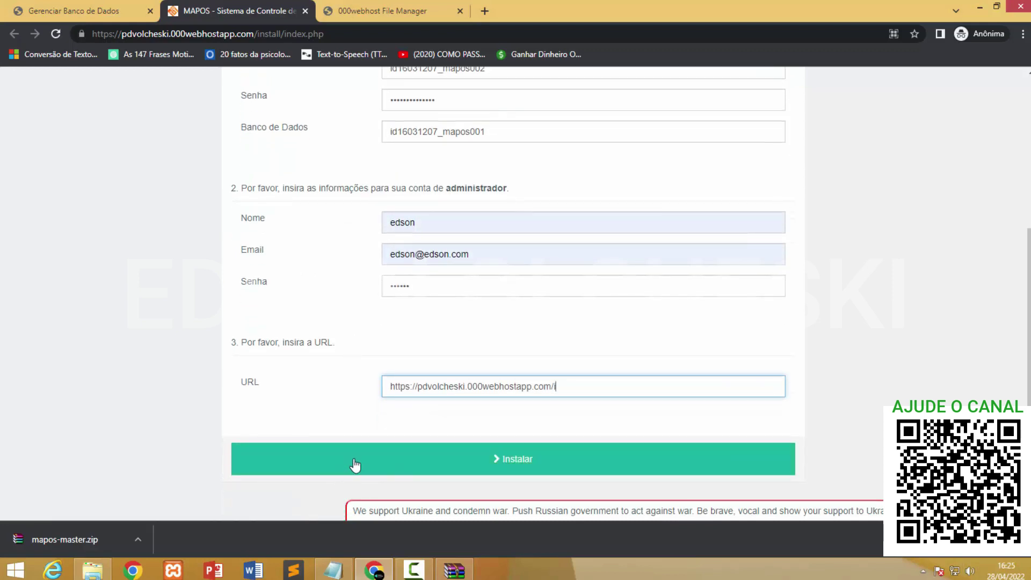
click(345, 477)
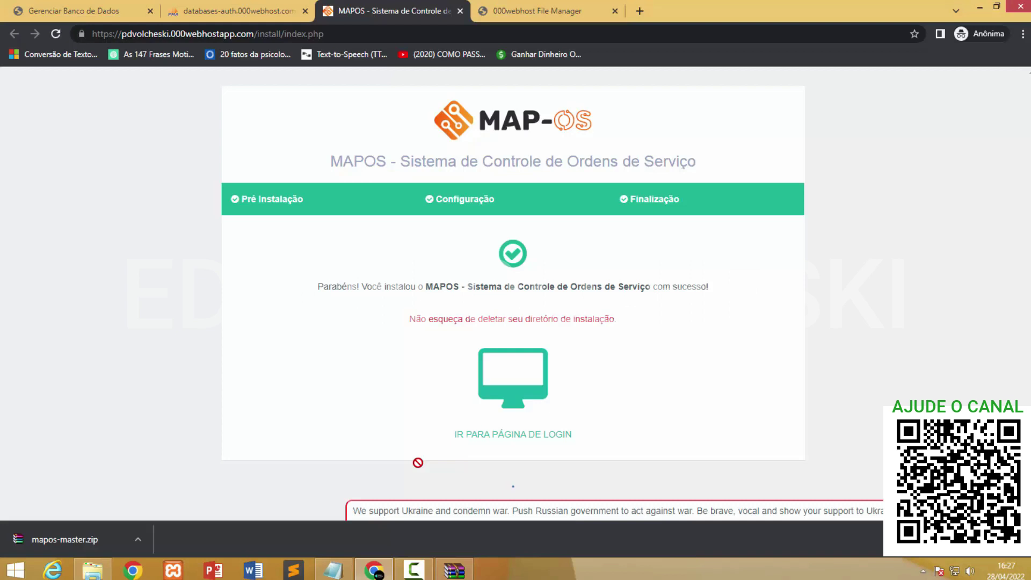
Go to the MAP-OS login page and inspect its system-folder-not-found error message.
click(463, 436)
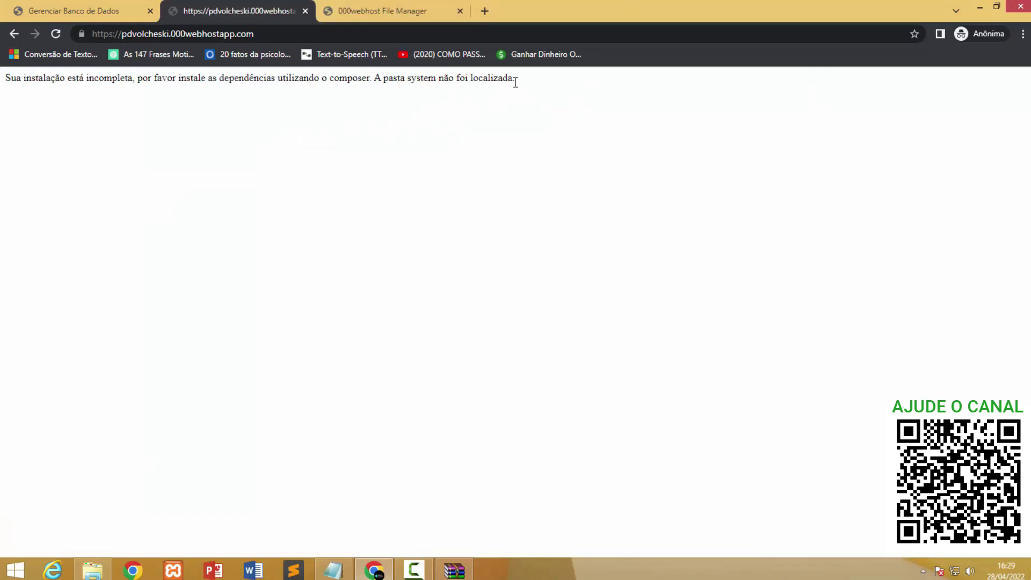
drag(514, 79, 54, 125)
click(68, 133)
Open the mapos001 database in phpMyAdmin from its Gerenciar menu in the database manager.
click(67, 10)
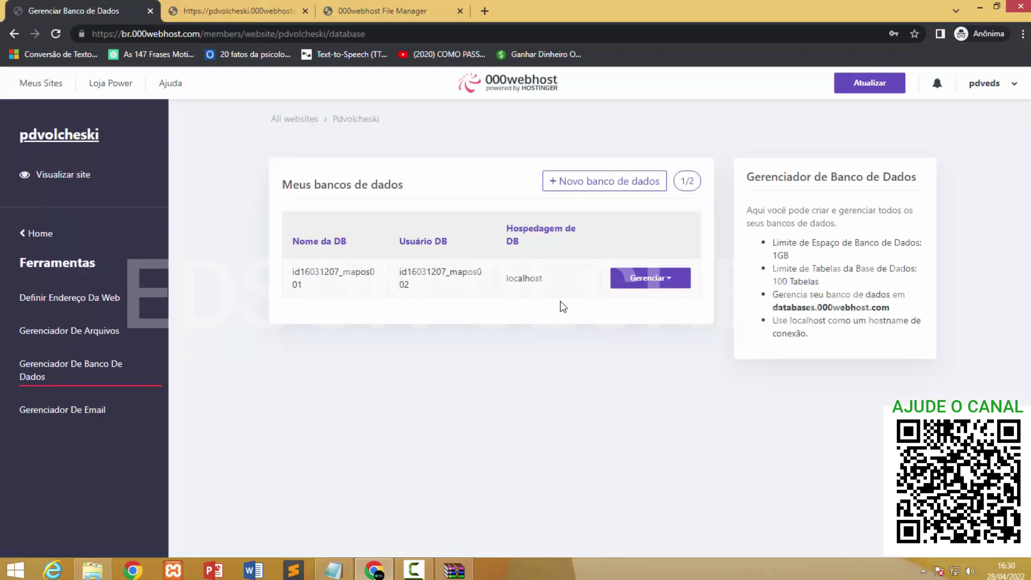
click(678, 289)
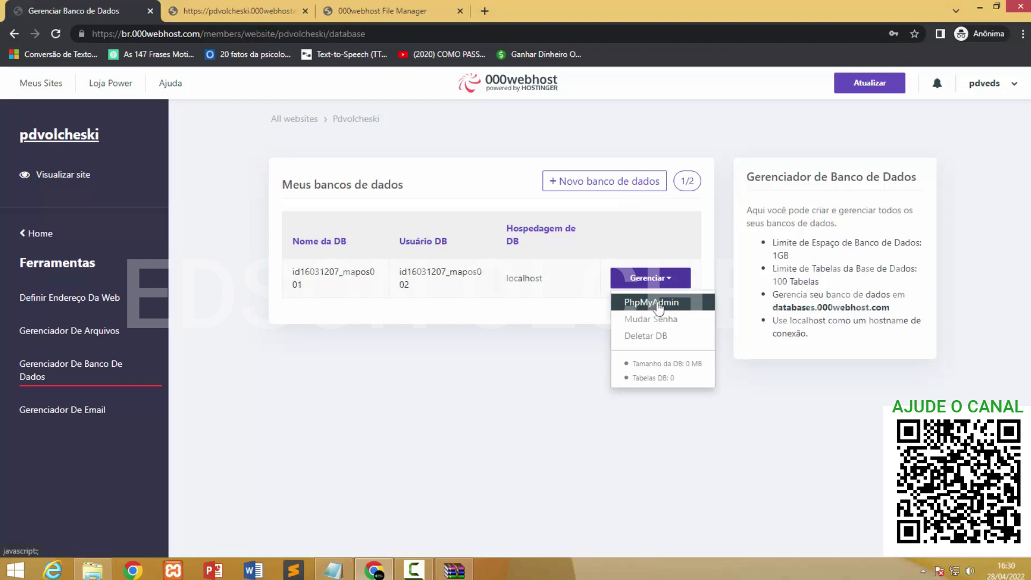
click(659, 304)
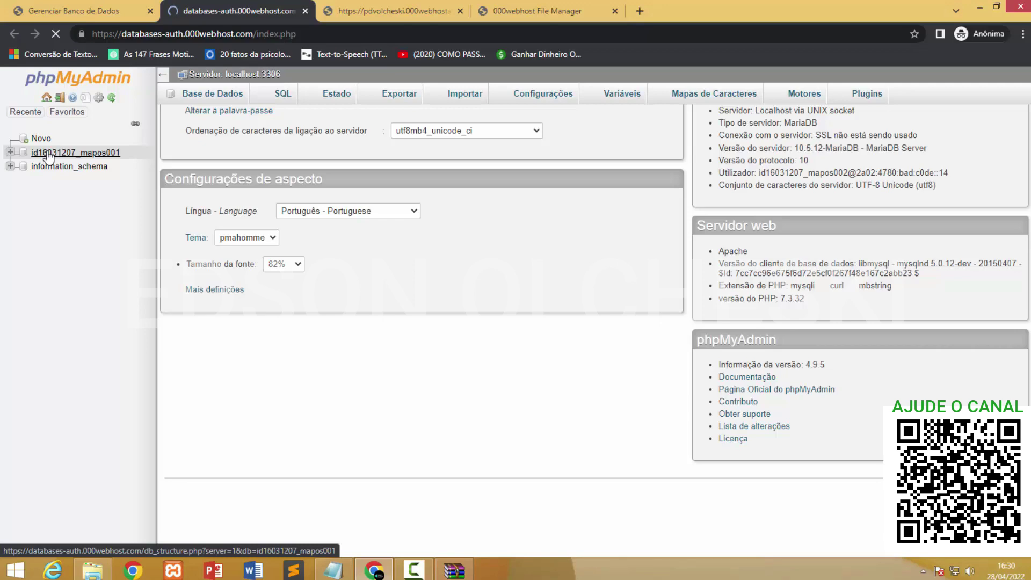
Reload the live site to check it, then return to the database's table list.
scroll(299, 205, down, 5)
scroll(303, 256, up, 5)
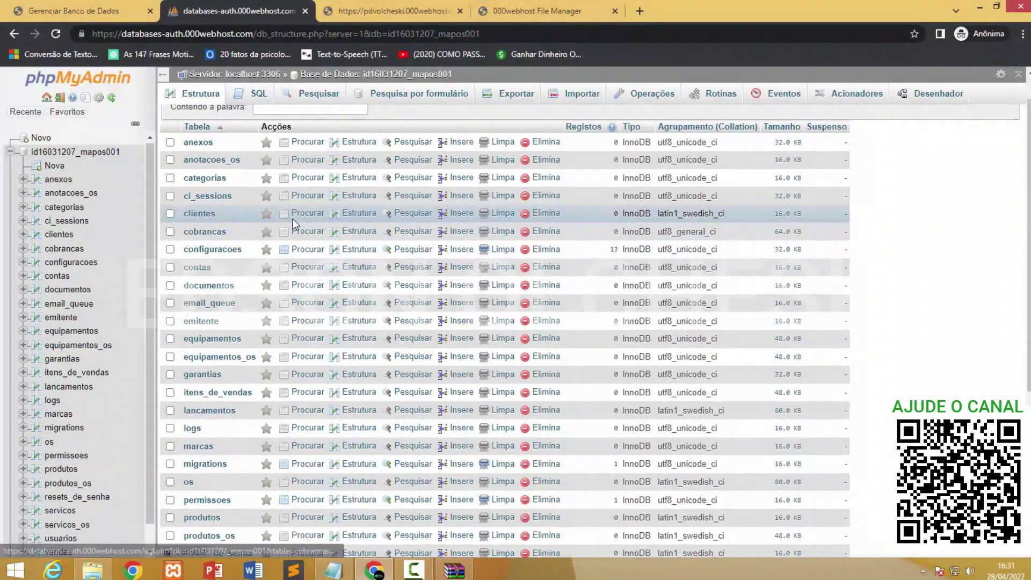
scroll(293, 218, up, 1)
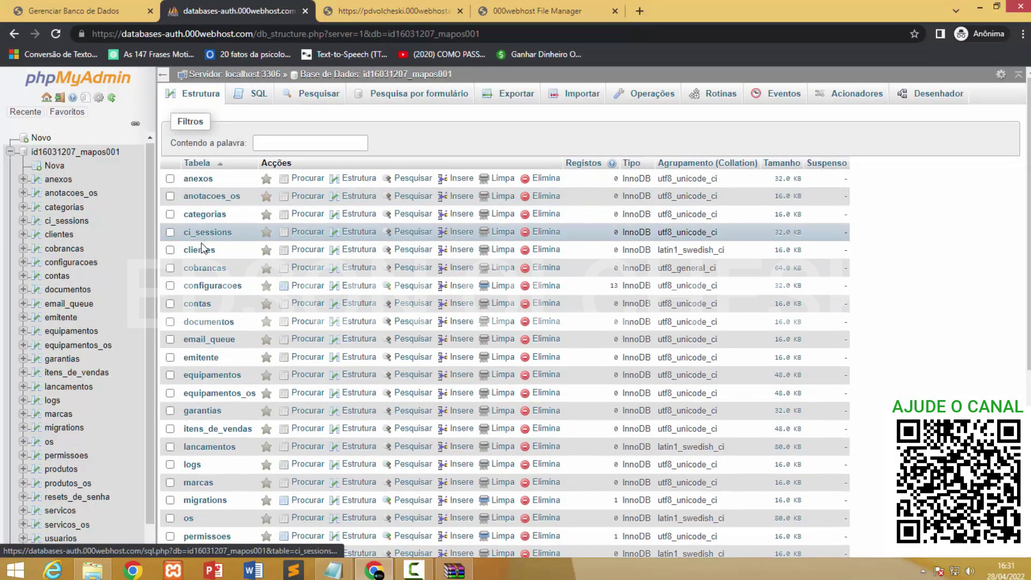
scroll(260, 333, down, 5)
scroll(260, 333, up, 4)
scroll(268, 300, up, 1)
scroll(274, 263, down, 1)
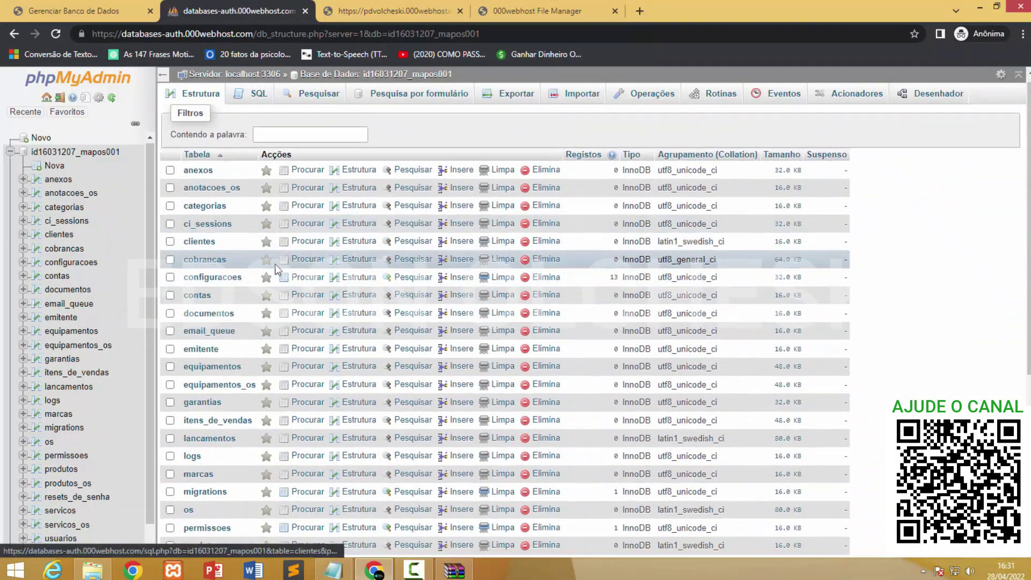
scroll(275, 263, down, 5)
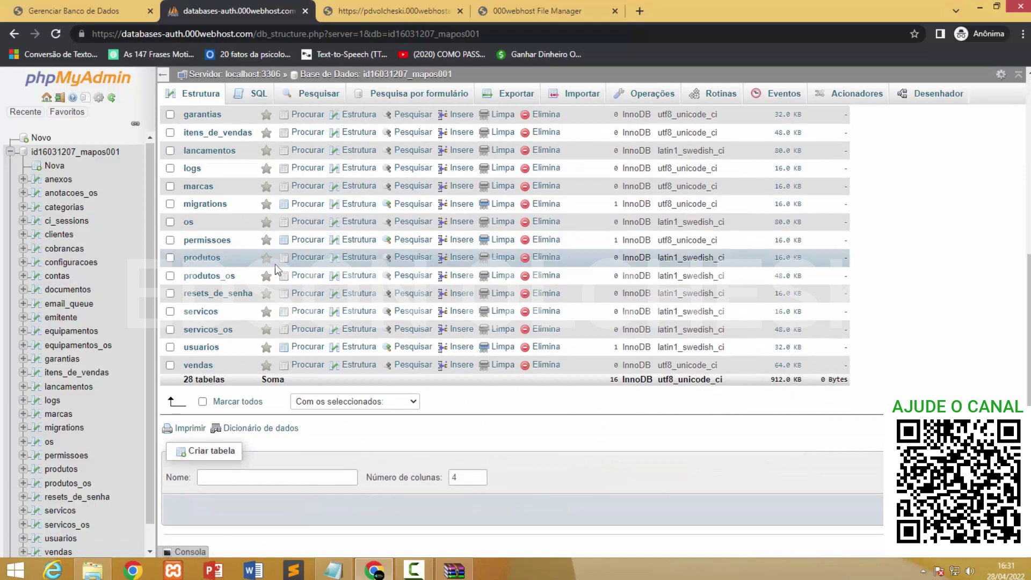
click(391, 3)
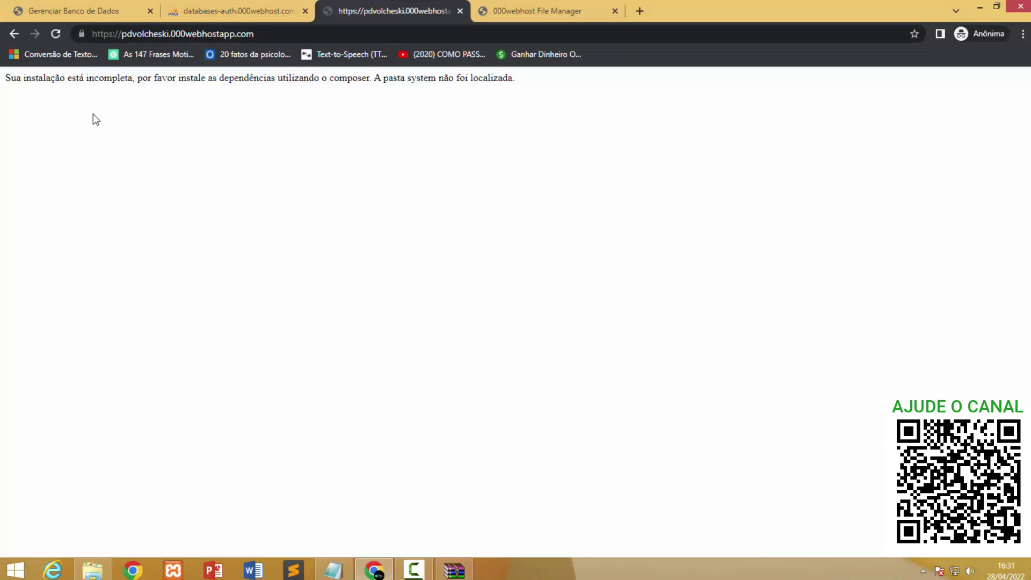
click(56, 34)
click(237, 12)
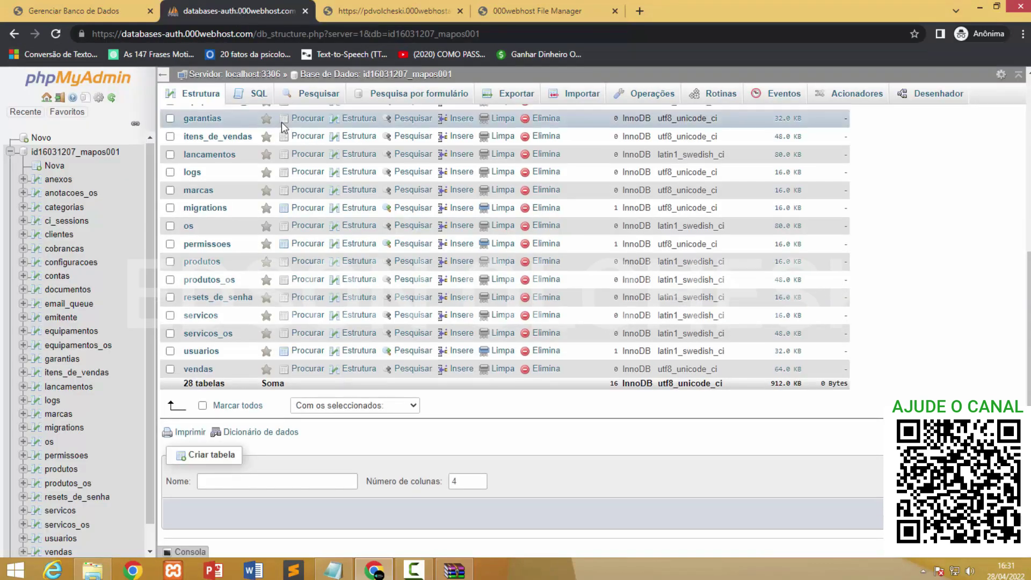
scroll(257, 202, up, 5)
scroll(244, 265, down, 5)
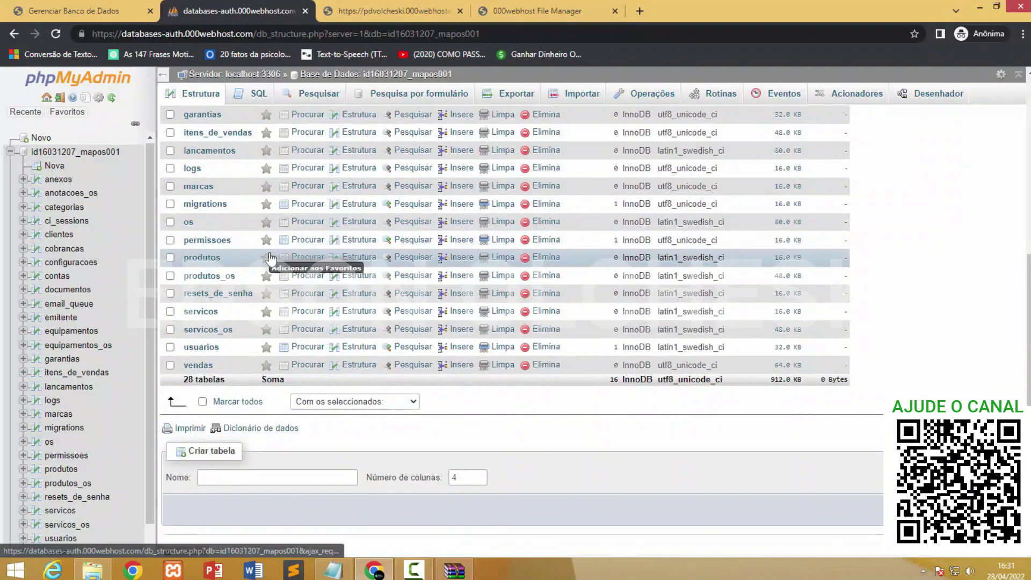
Mark all tables and drop them with Elimina, confirming with Sim.
click(203, 401)
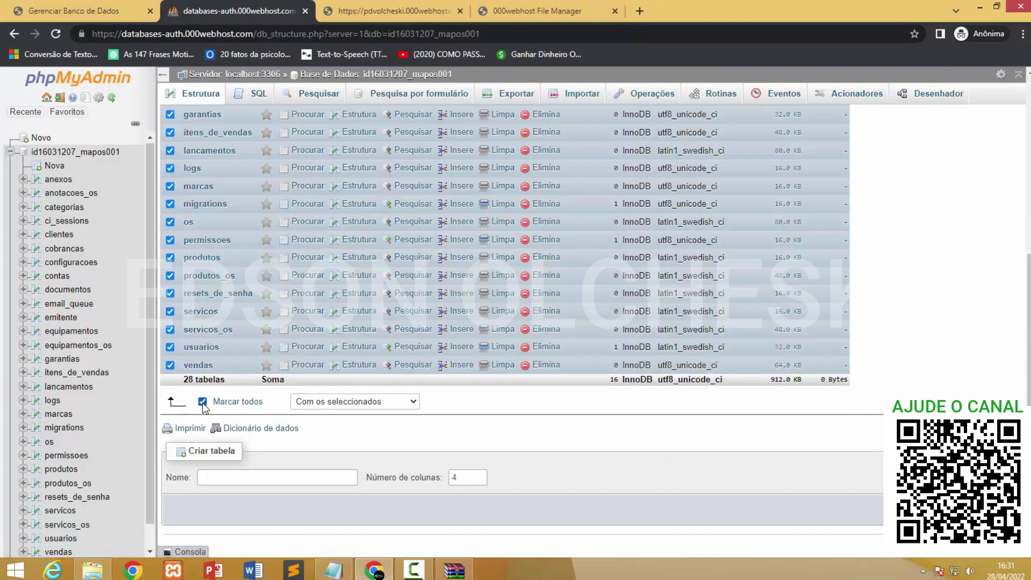
click(322, 402)
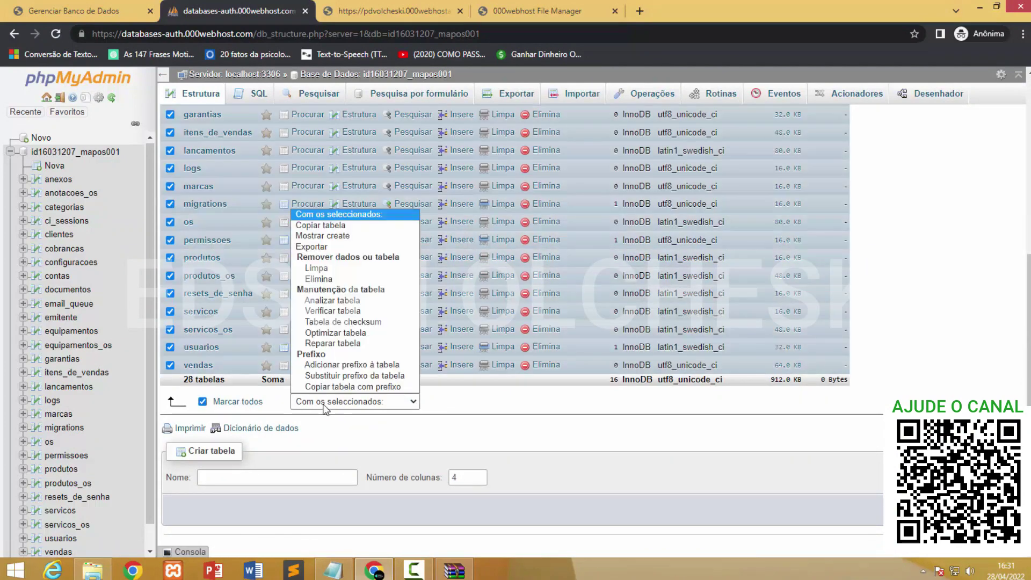
click(318, 279)
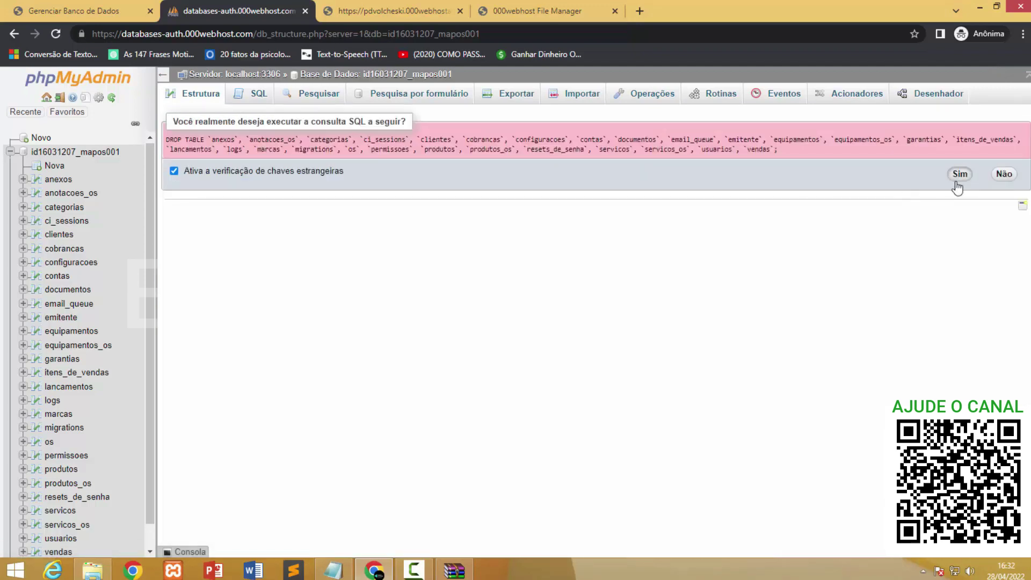
click(959, 175)
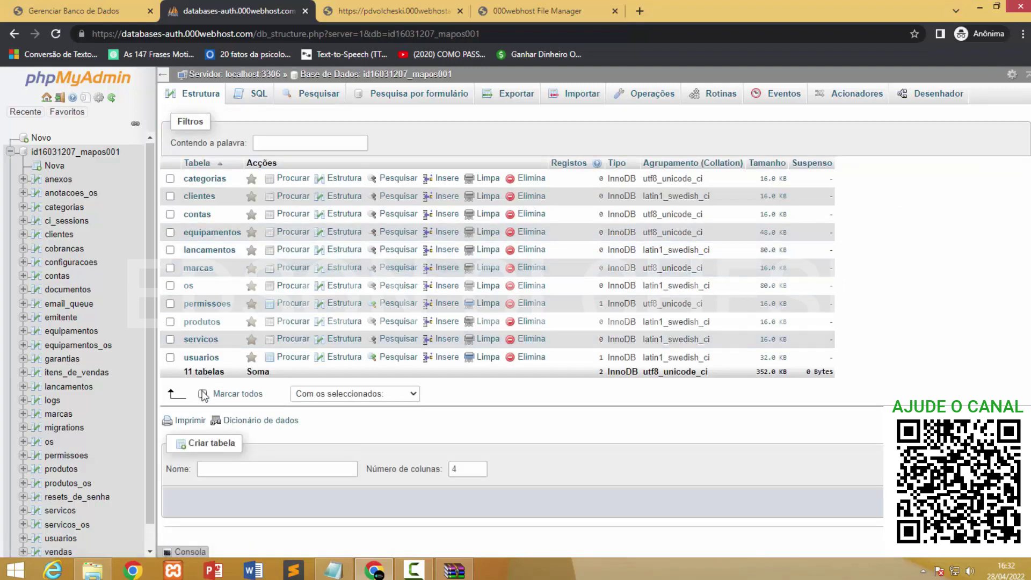
Drop the 11 remaining tables and any leftovers, confirming each drop.
click(203, 395)
click(323, 396)
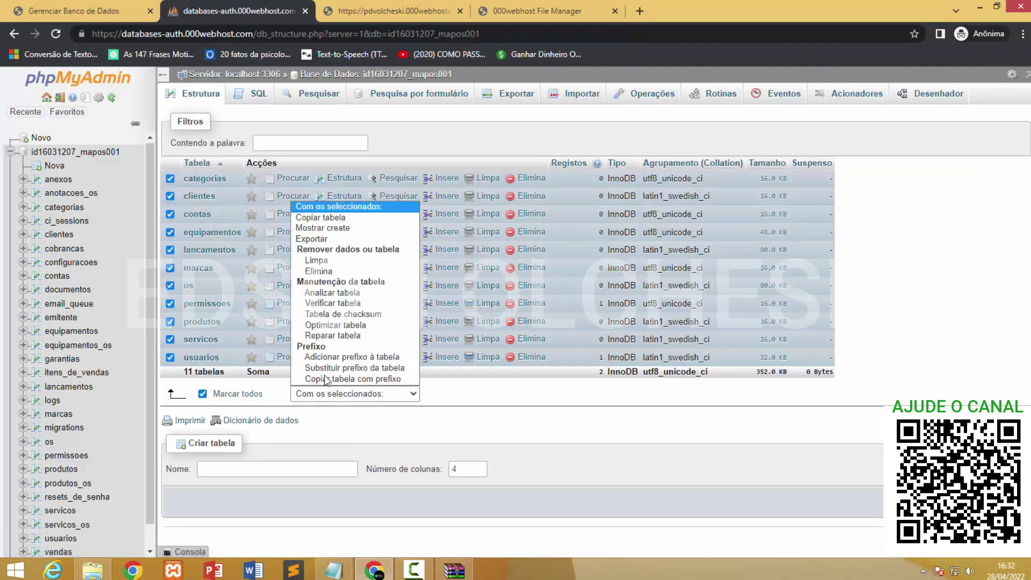
click(318, 271)
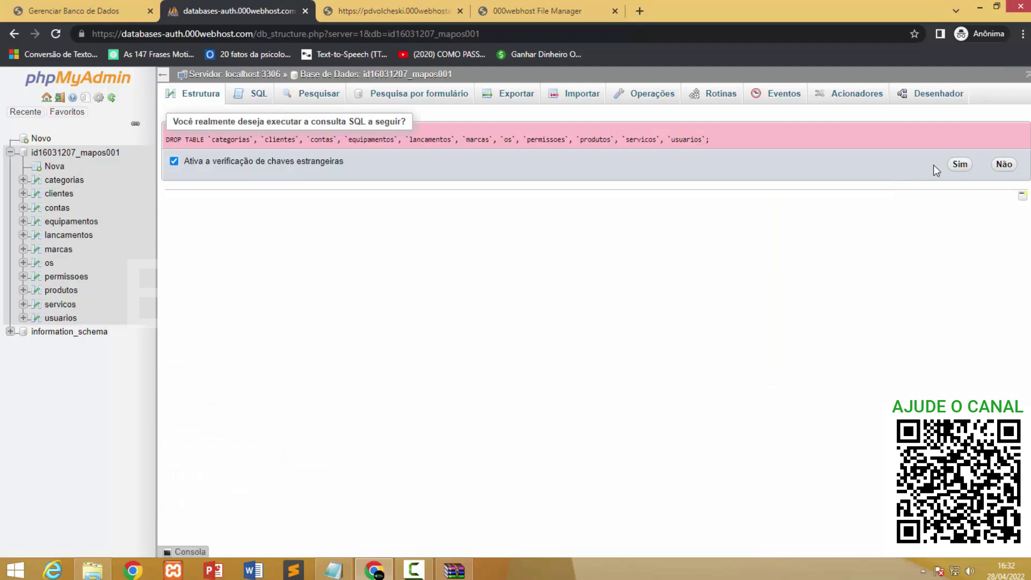
click(961, 164)
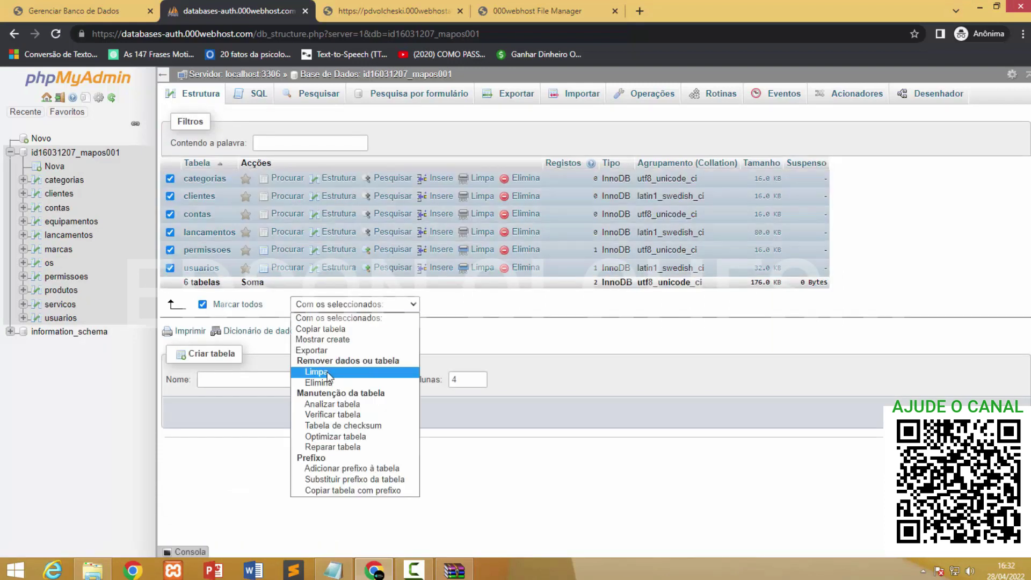
click(323, 375)
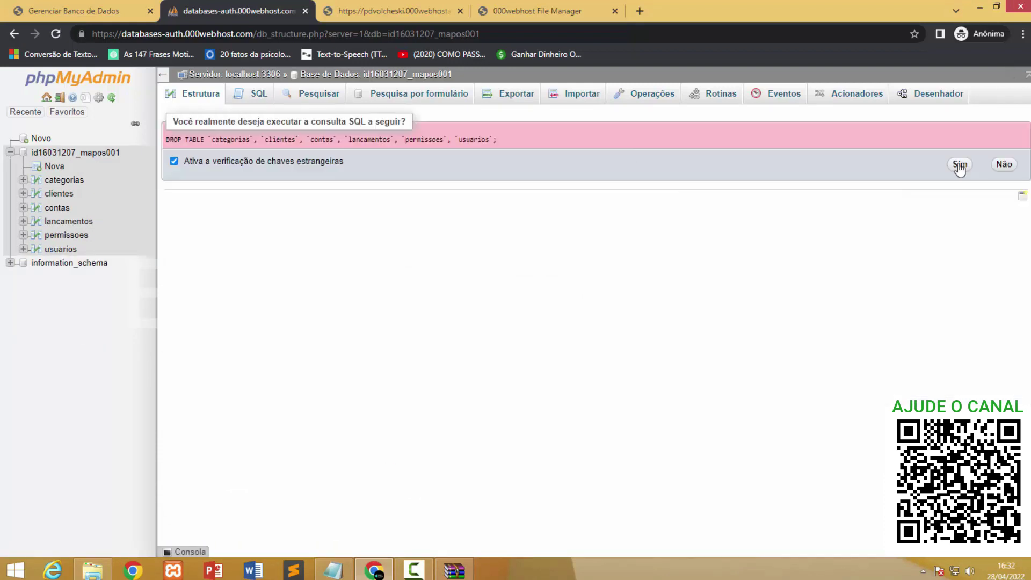
click(960, 166)
key(Return)
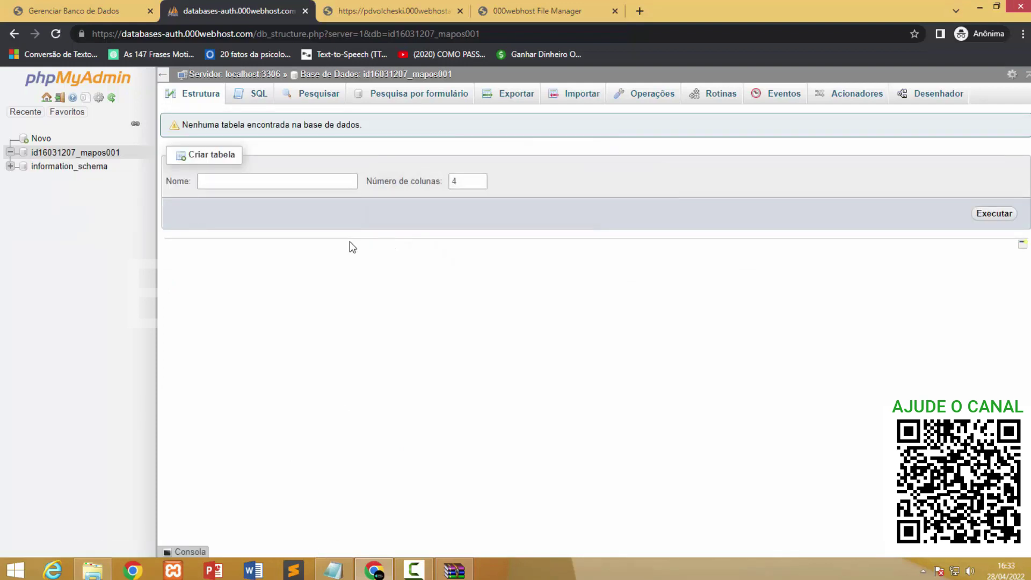
Delete all 21 files and folders in public_html and reload the now-empty folder.
click(93, 154)
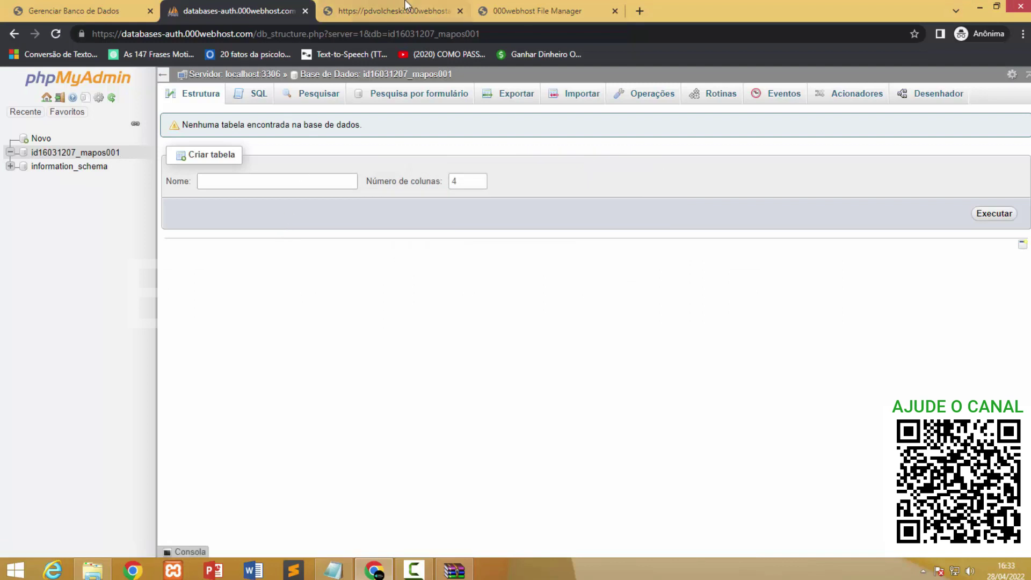
click(524, 12)
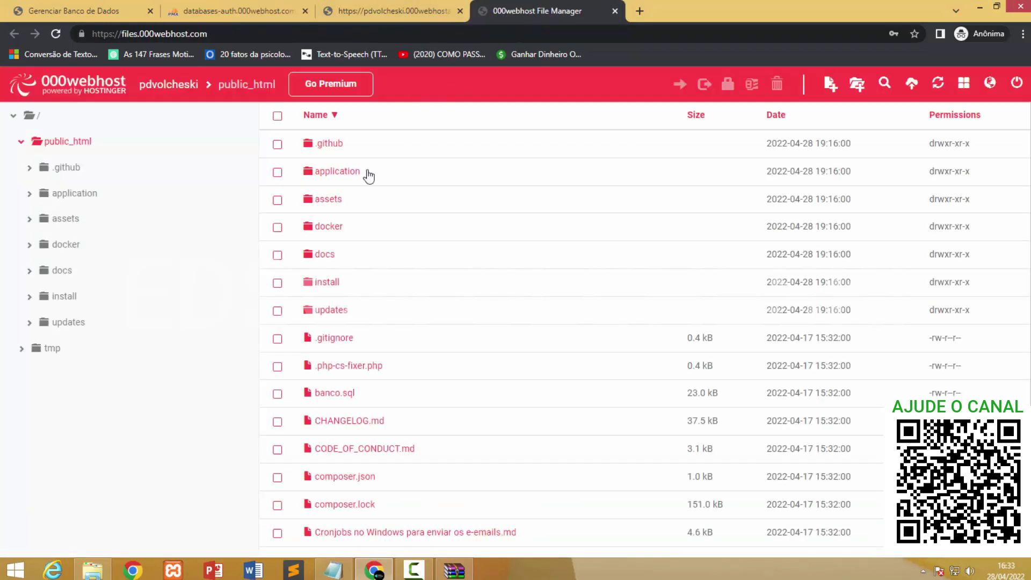
scroll(380, 392, down, 3)
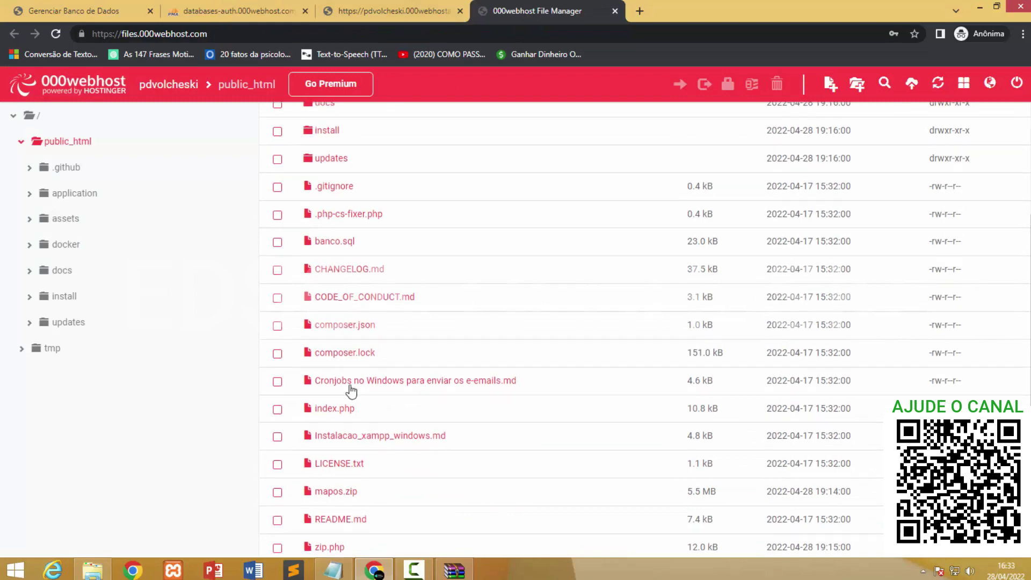
scroll(352, 387, up, 3)
click(277, 116)
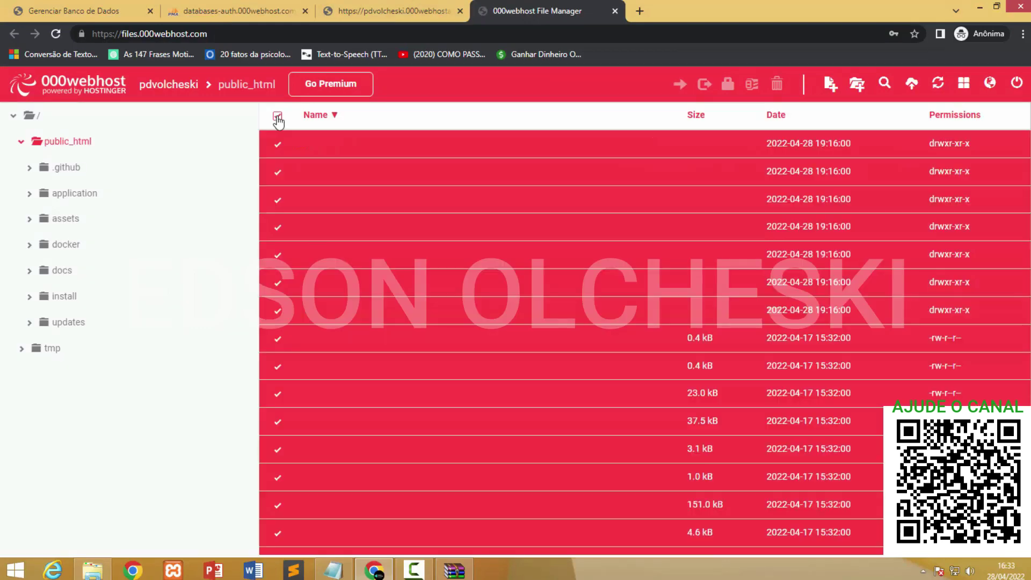
scroll(682, 333, down, 2)
scroll(524, 429, up, 2)
scroll(524, 429, down, 3)
scroll(449, 454, up, 3)
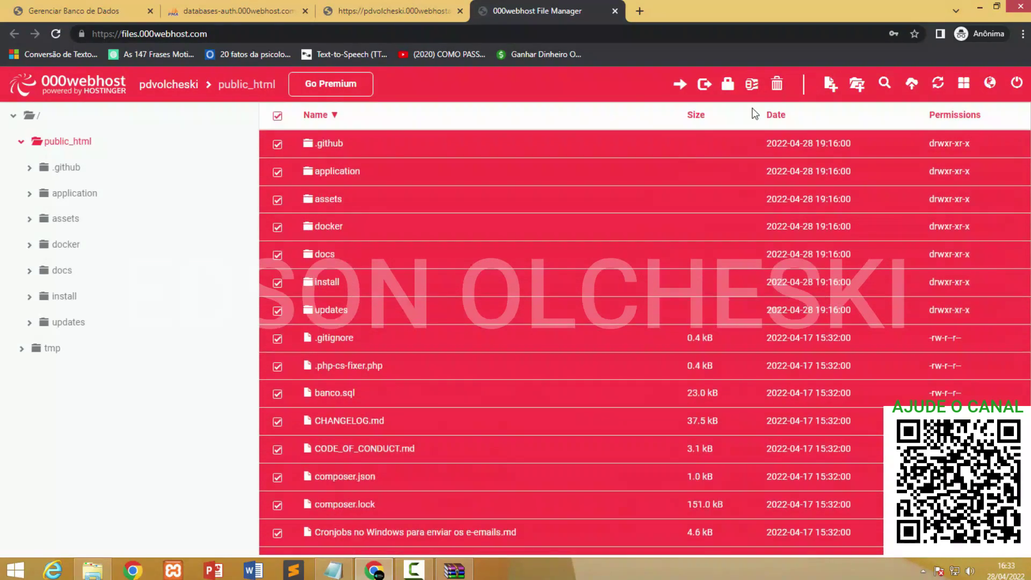
click(777, 85)
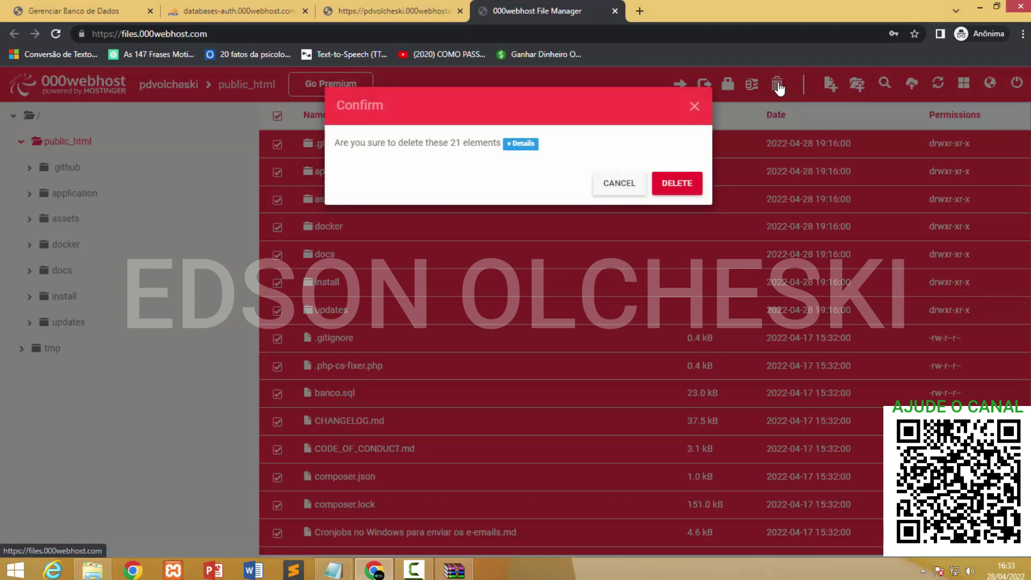
click(666, 185)
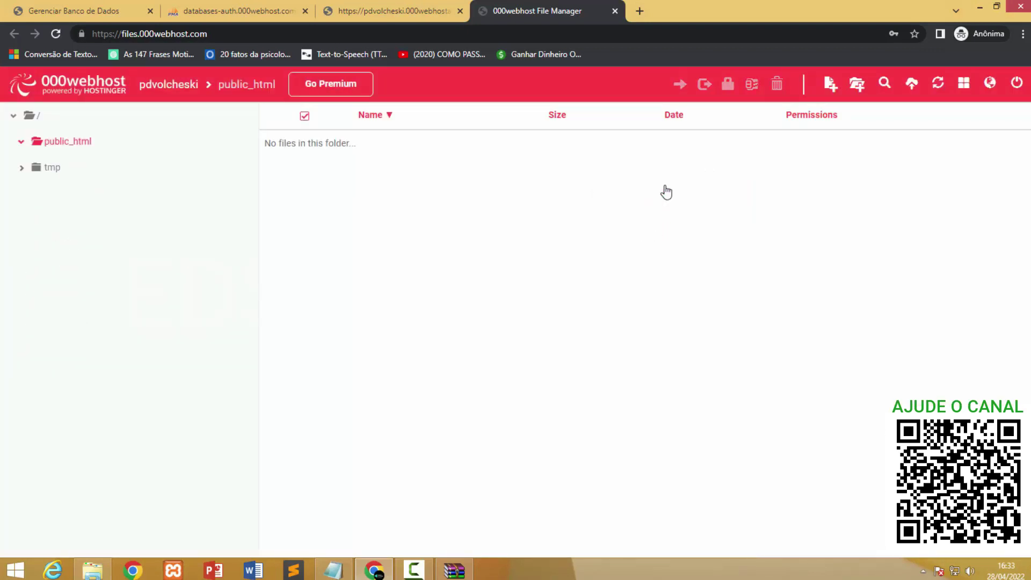
click(63, 142)
Set the site's PHP version to 7.1 under Configurações de Site > Geral, then restore the local MAP-OS folder.
click(77, 6)
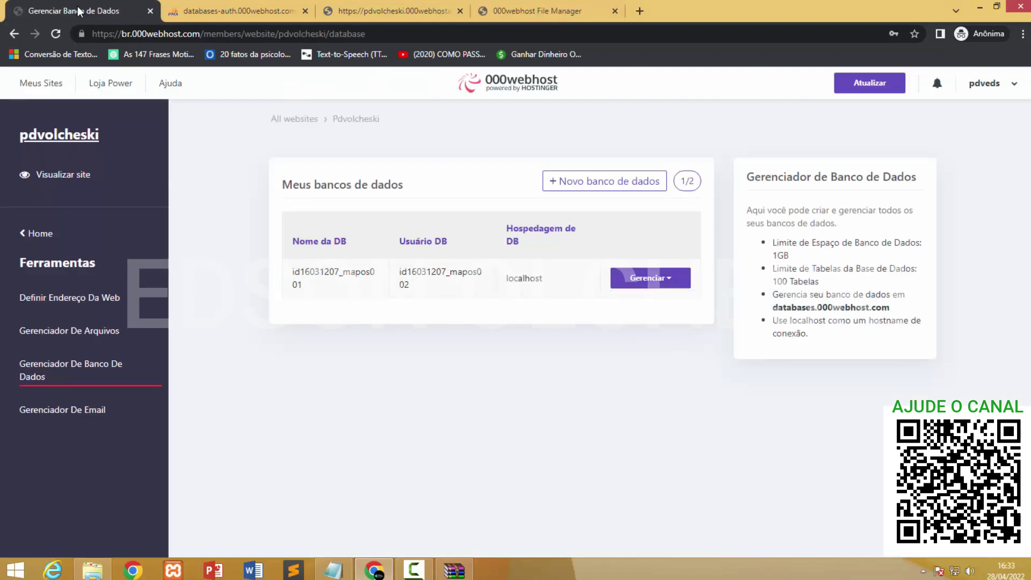
click(39, 233)
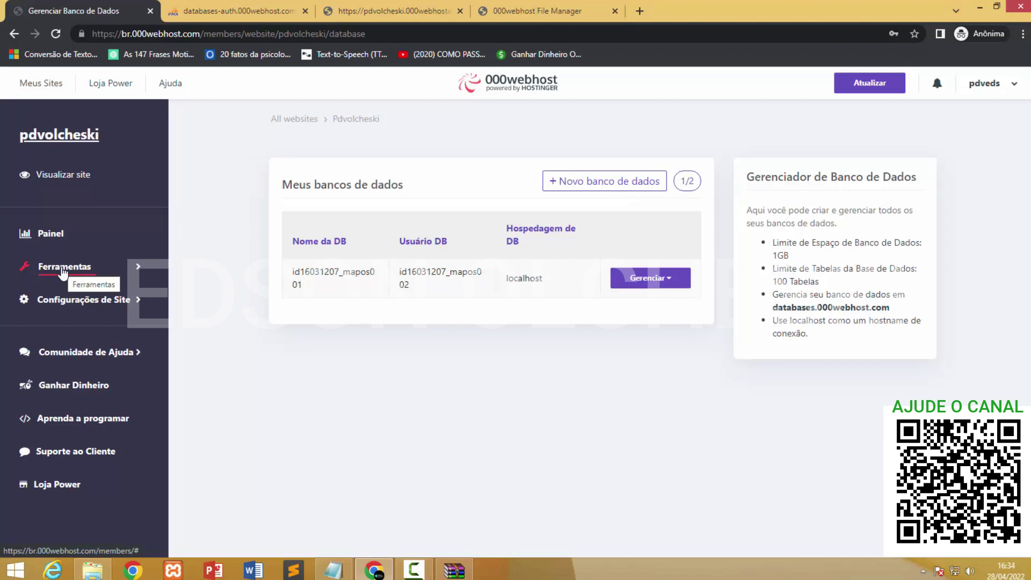
click(71, 309)
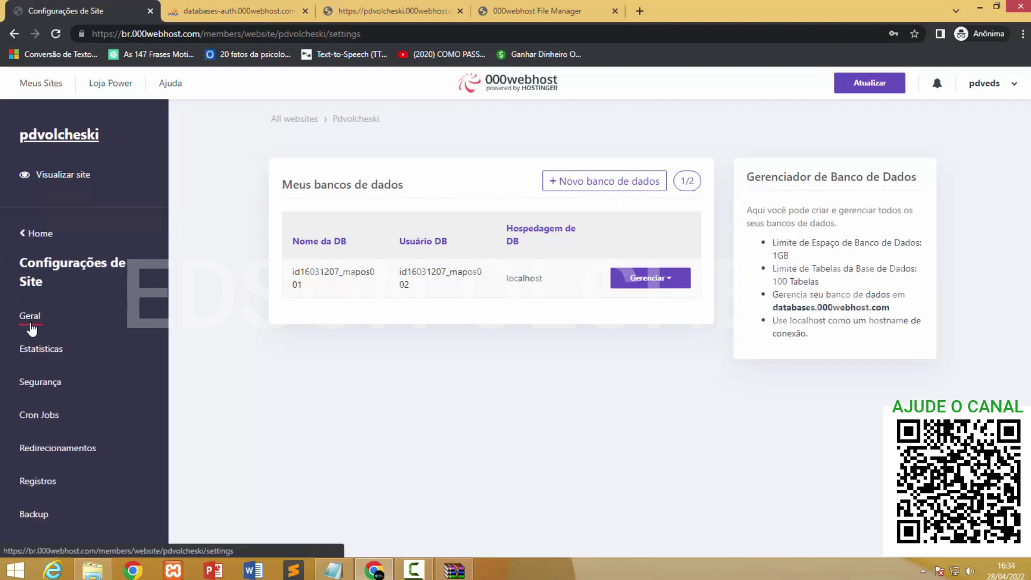
click(31, 320)
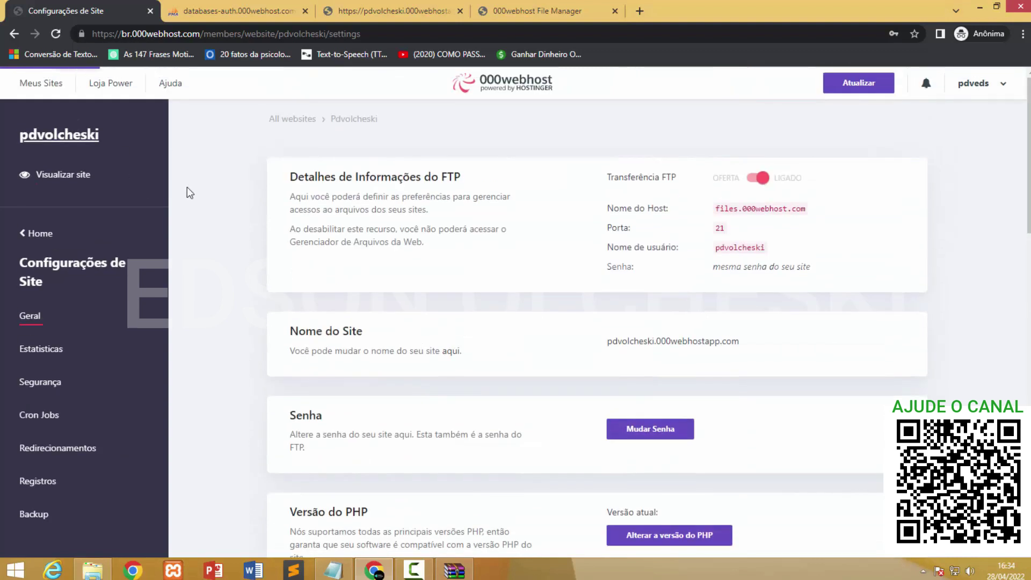
scroll(525, 260, down, 2)
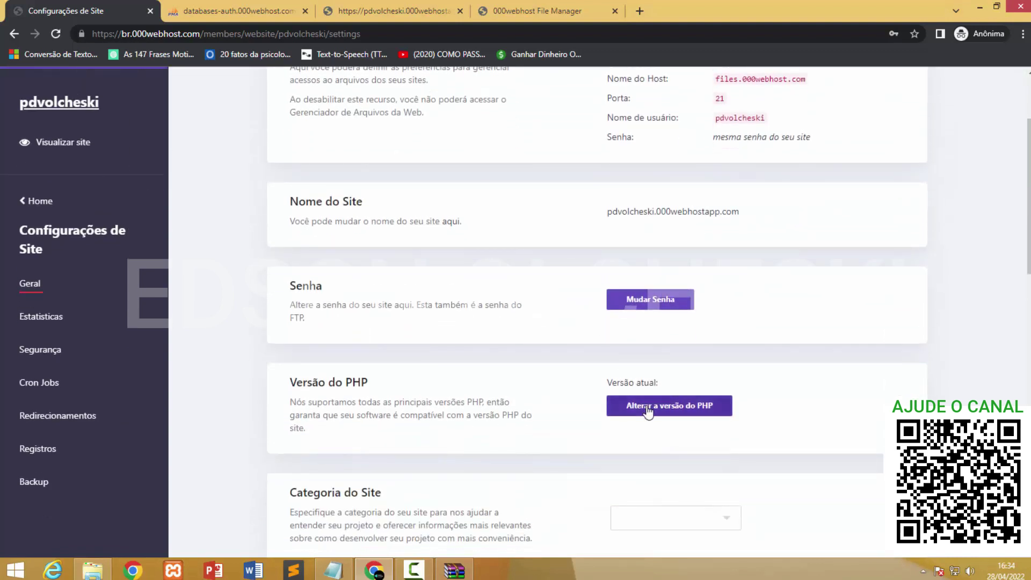
click(648, 409)
scroll(646, 435, down, 1)
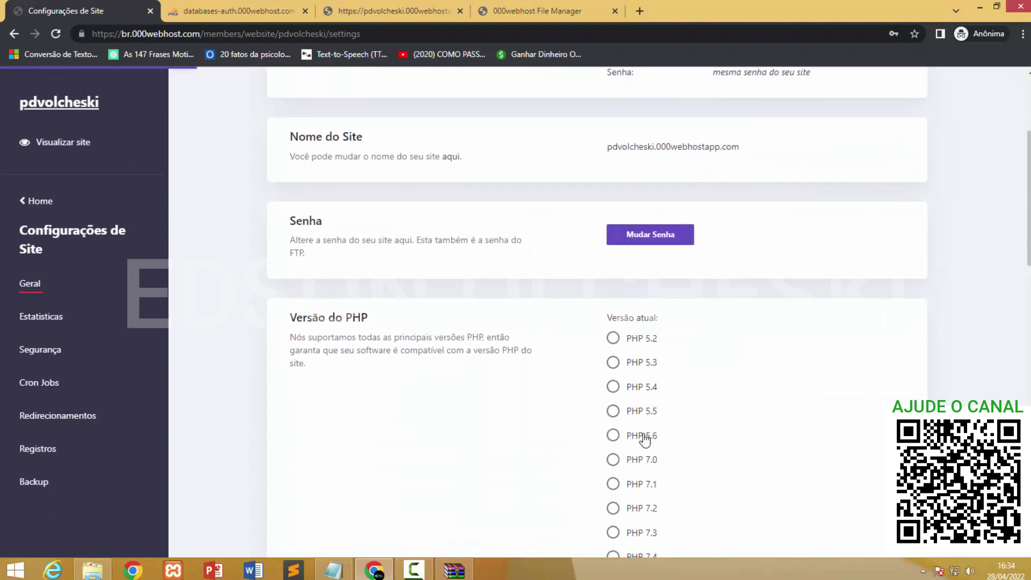
scroll(634, 457, down, 2)
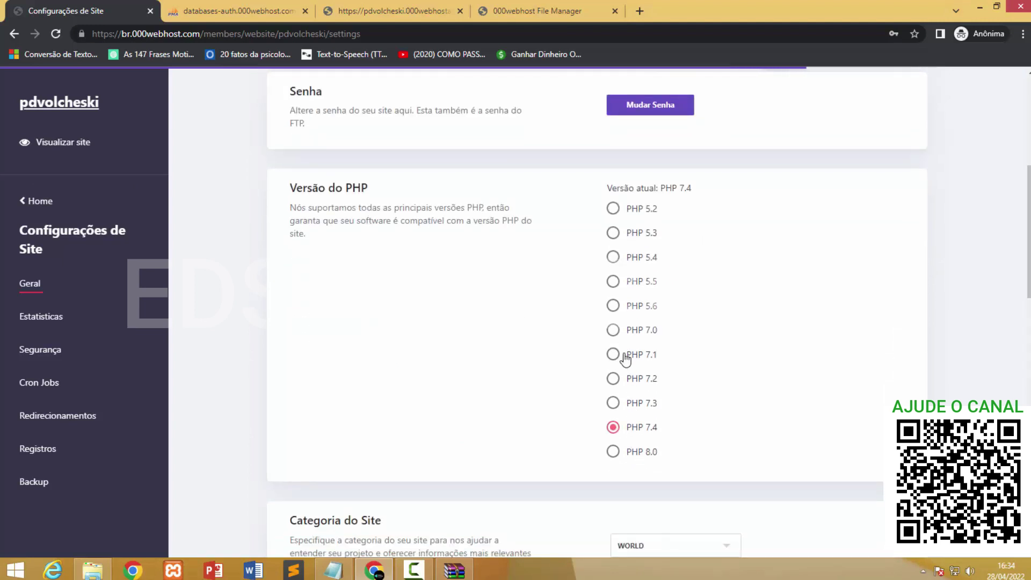
click(625, 356)
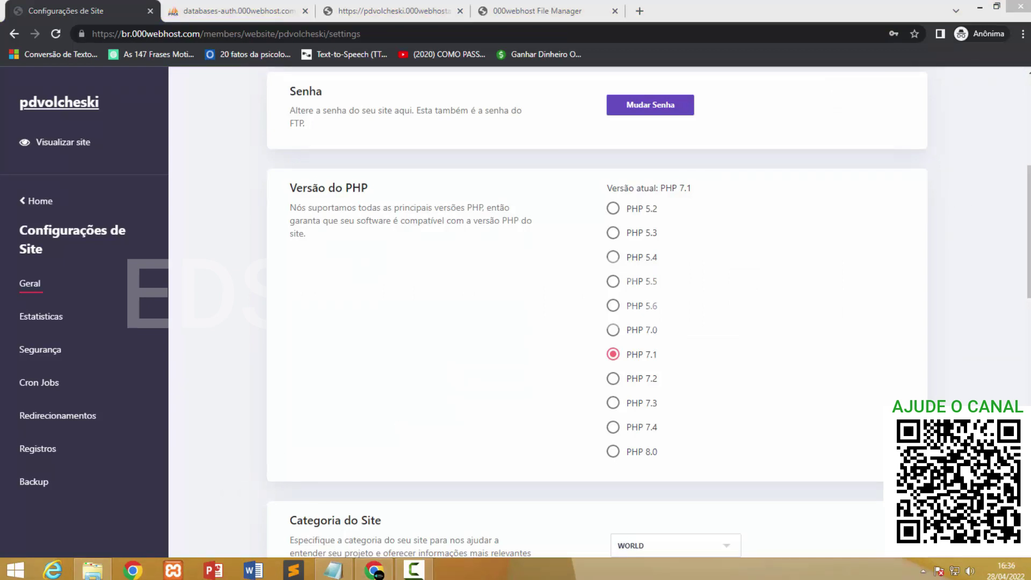
click(86, 571)
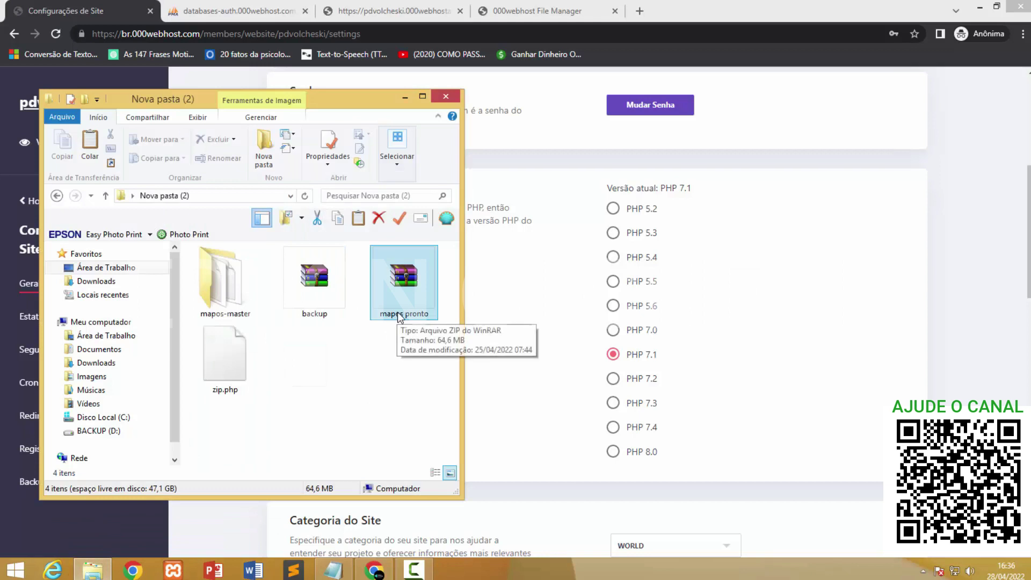
Upload the 64.6 MB mapos pronto.zip into public_html by dropping it onto the File Manager.
click(314, 293)
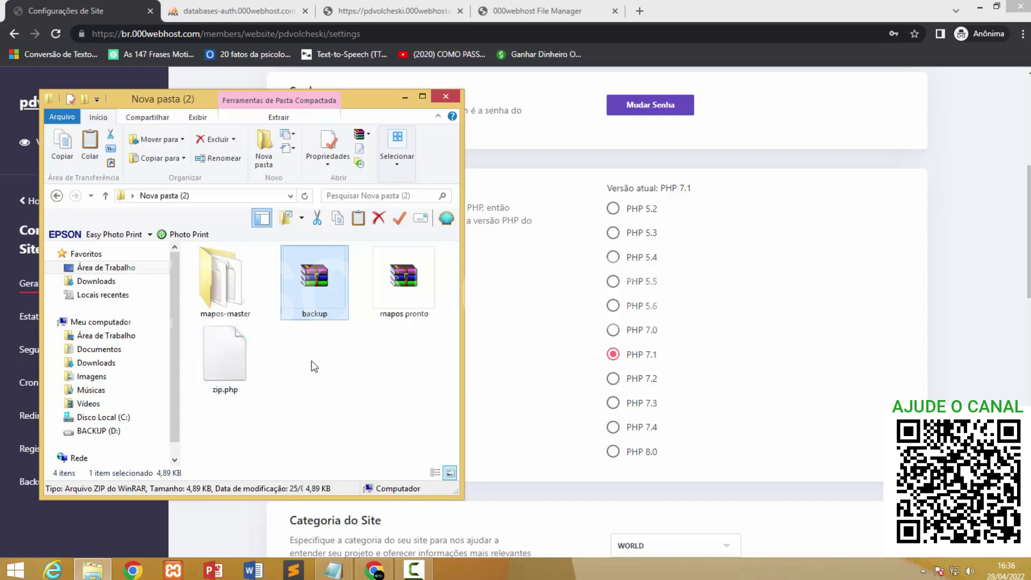
click(532, 6)
click(93, 569)
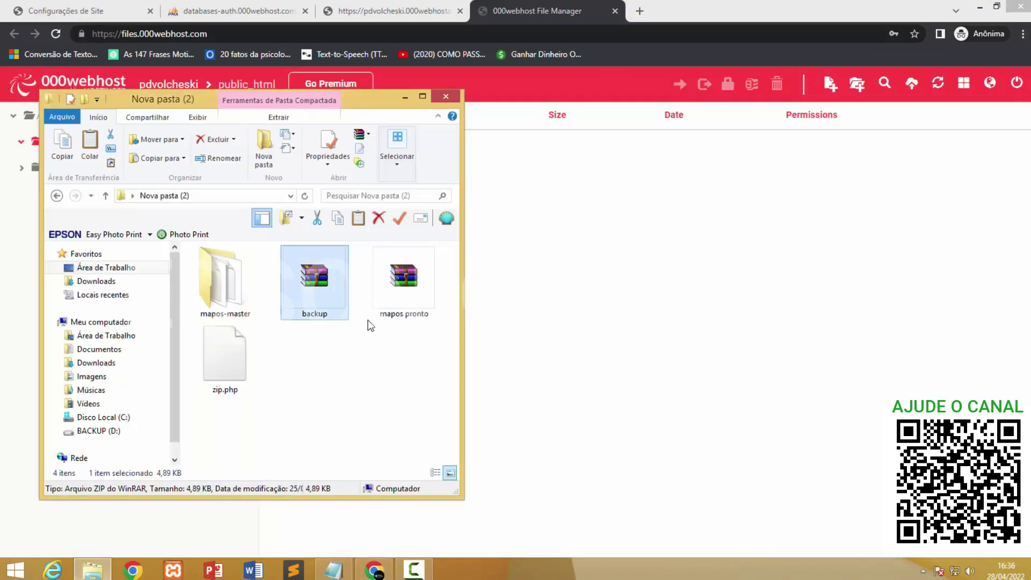
drag(400, 290, 376, 441)
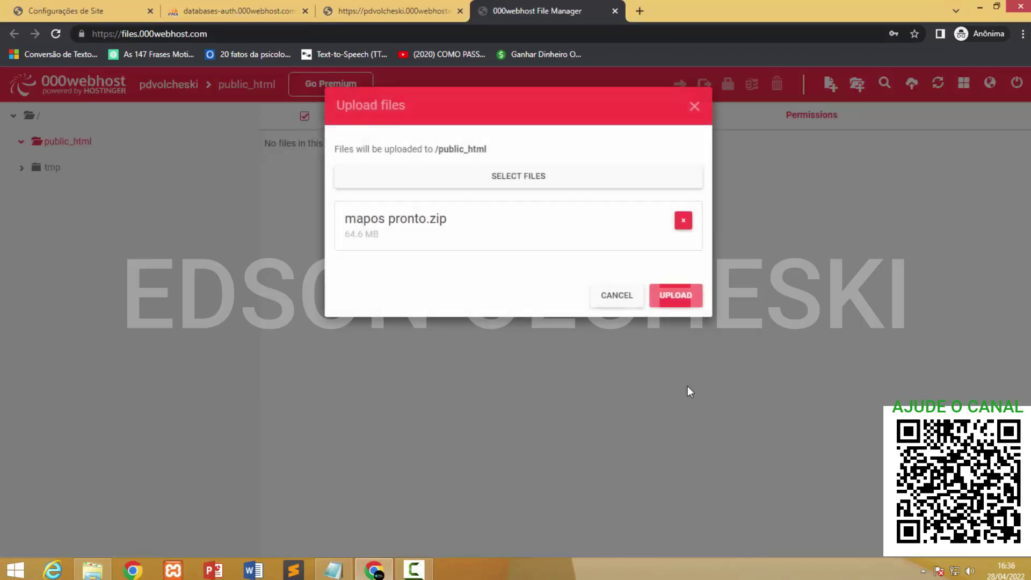
click(678, 296)
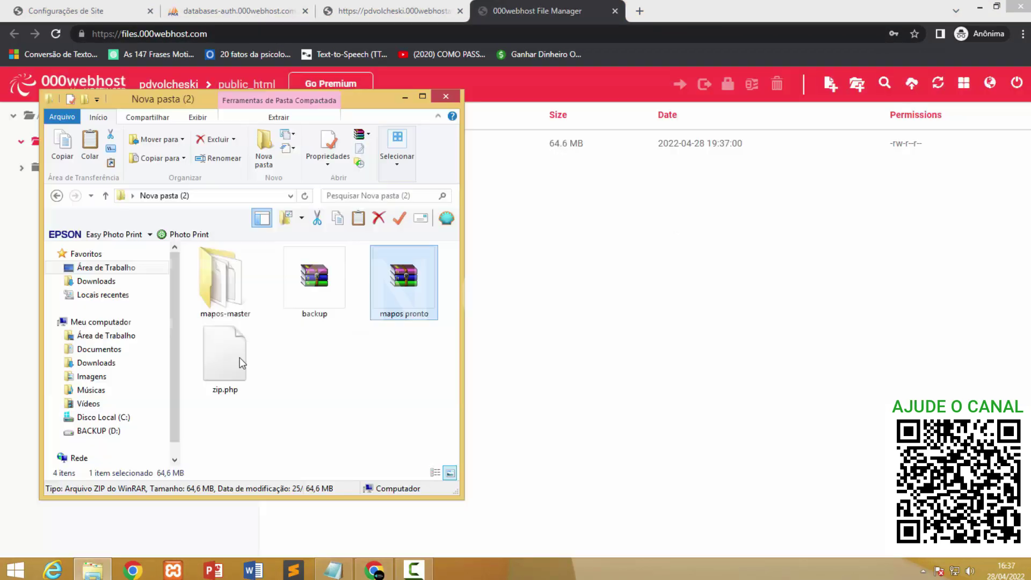
click(588, 348)
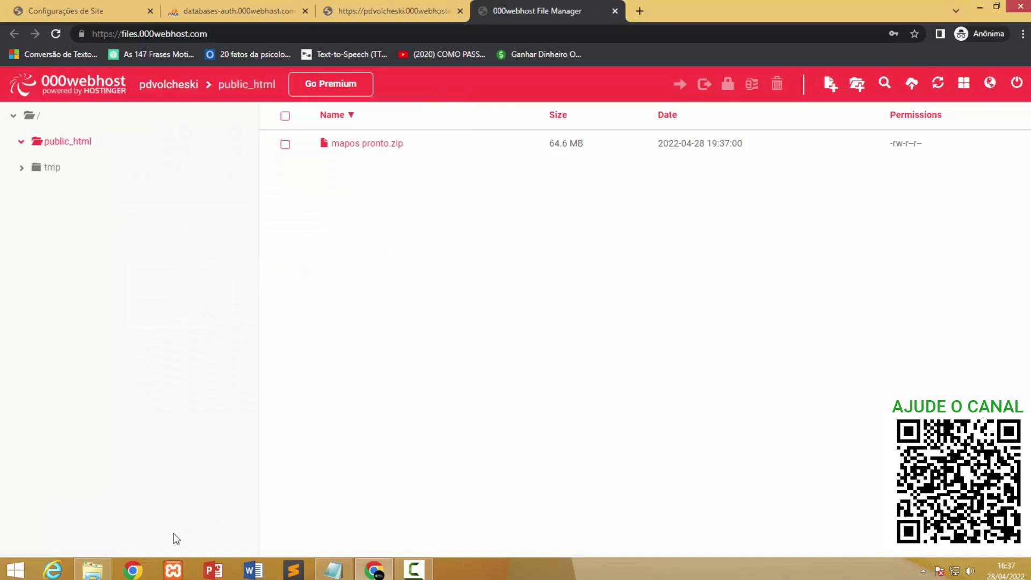
Upload zip.php into public_html the same way, then move to the live site page.
click(92, 569)
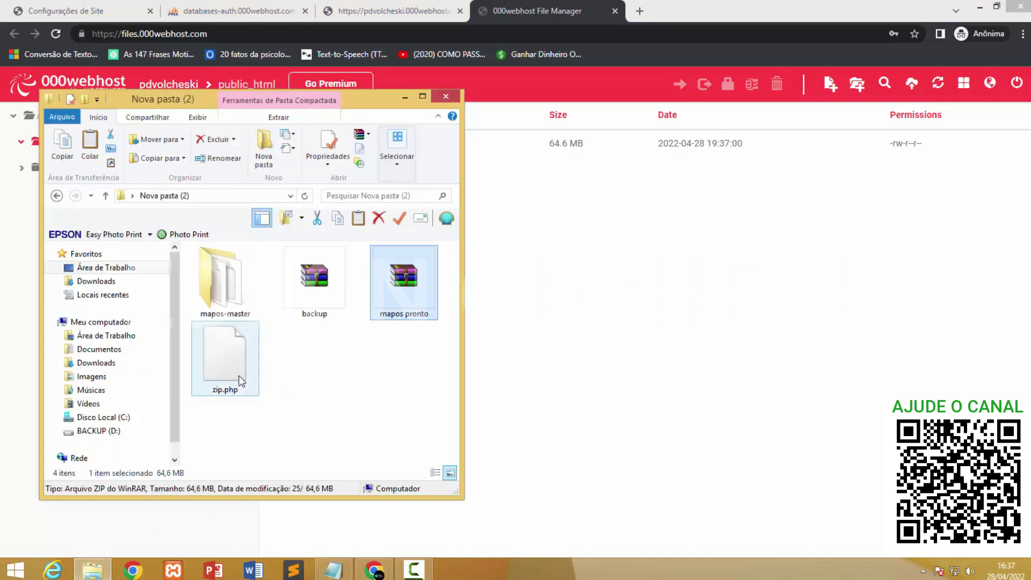
drag(224, 357, 598, 370)
click(685, 301)
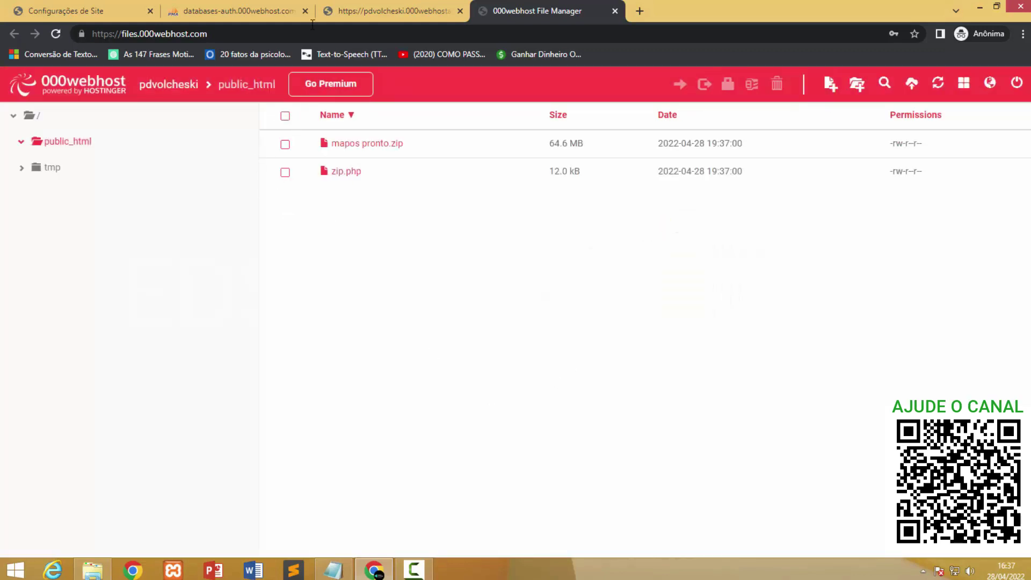
click(376, 11)
Run the site's /zip.php unzipper to extract mapos pronto.zip, then close that tab.
click(56, 34)
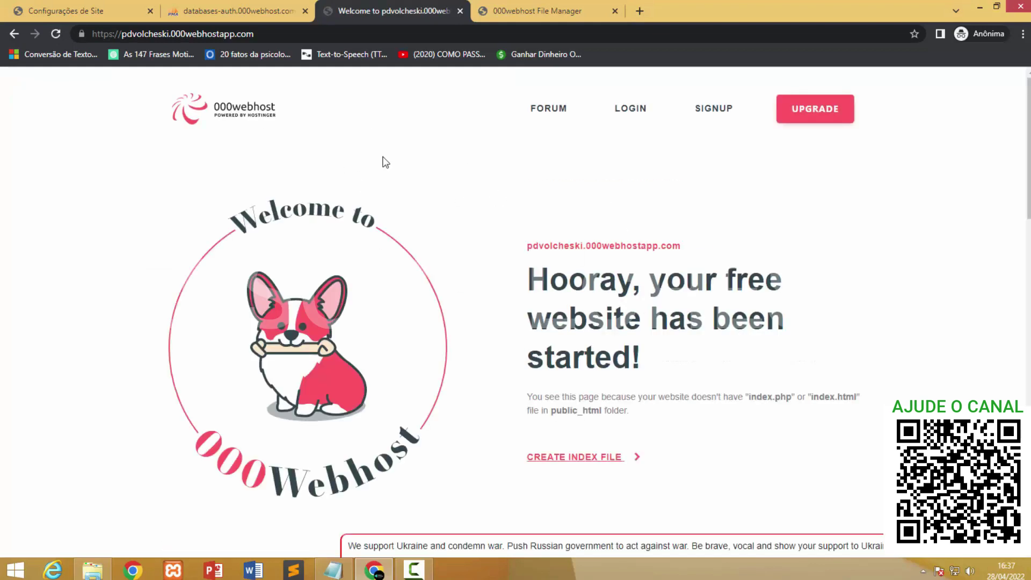
click(295, 34)
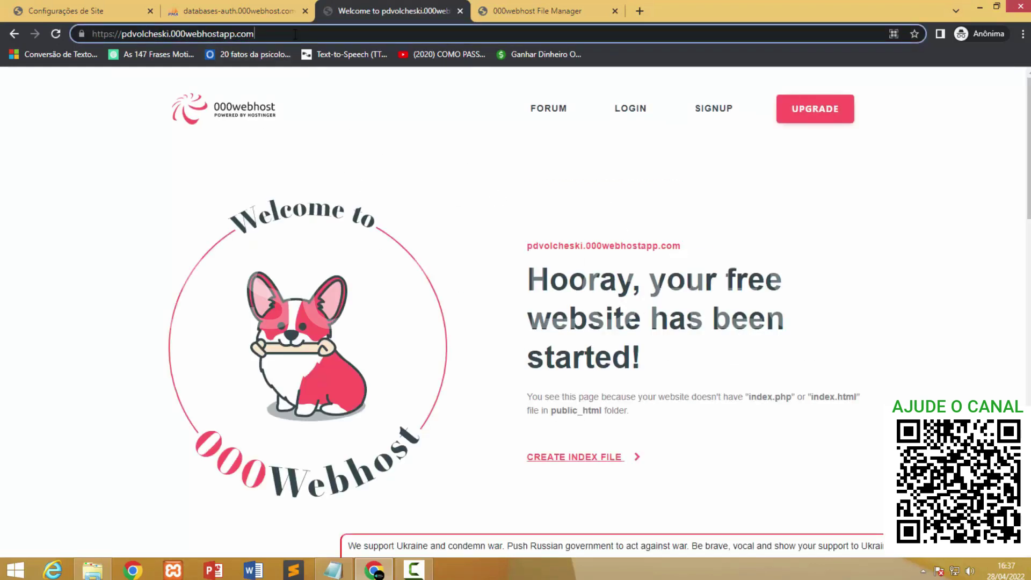
text(/zip)
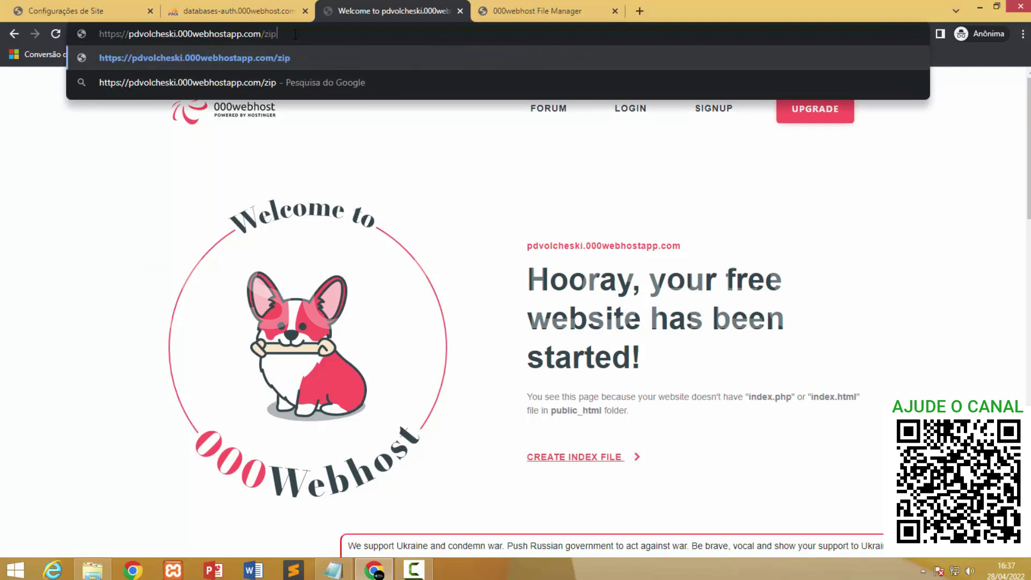
text(.php)
key(Return)
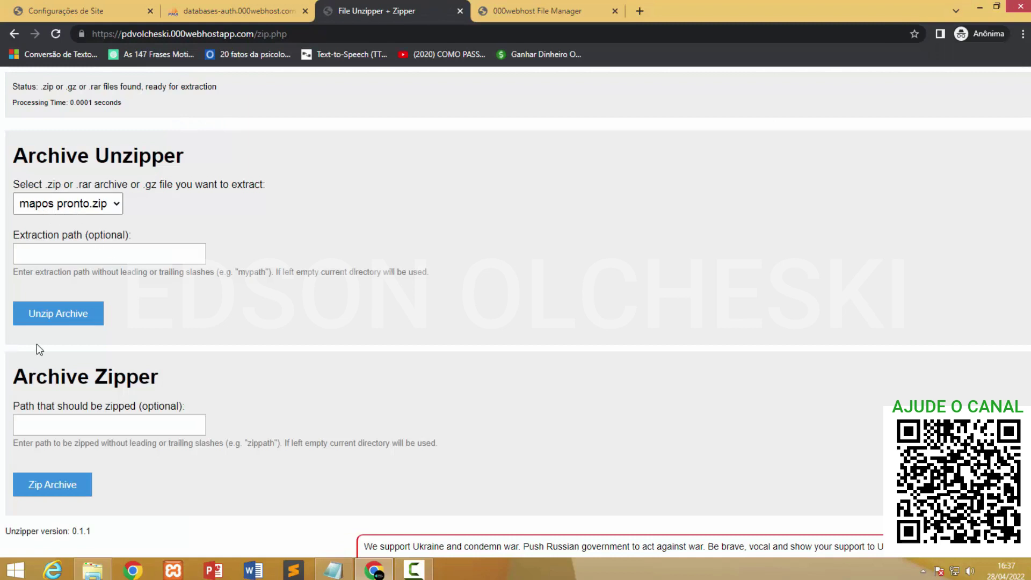
click(52, 321)
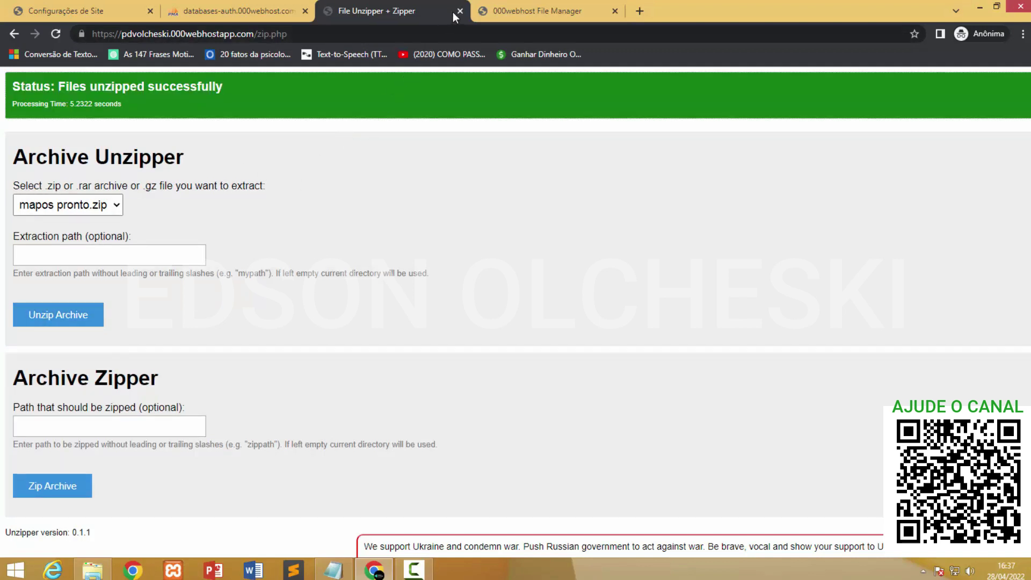
click(460, 10)
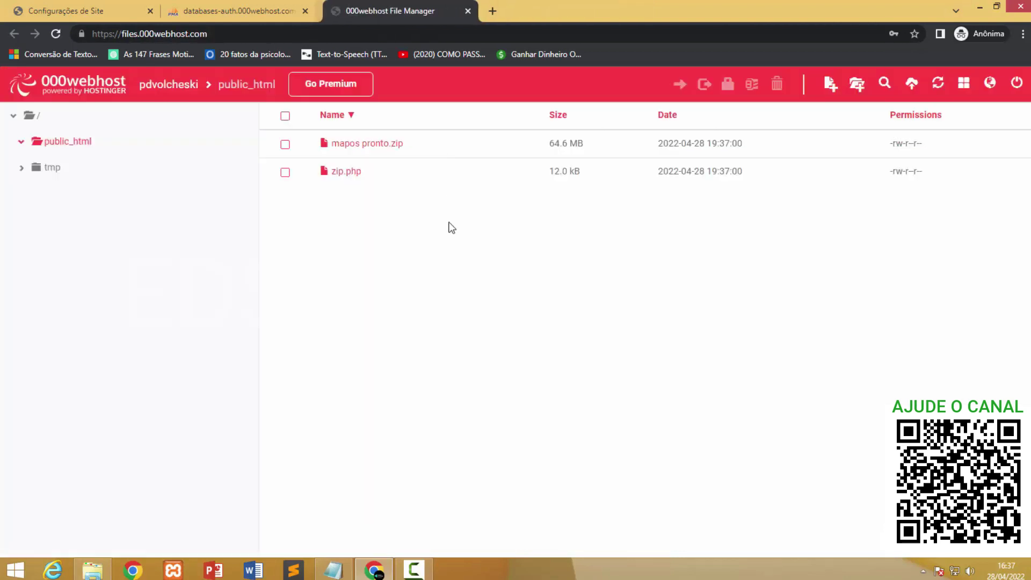
Refresh the File Manager and open public_html to review the extracted MAP-OS files.
click(55, 34)
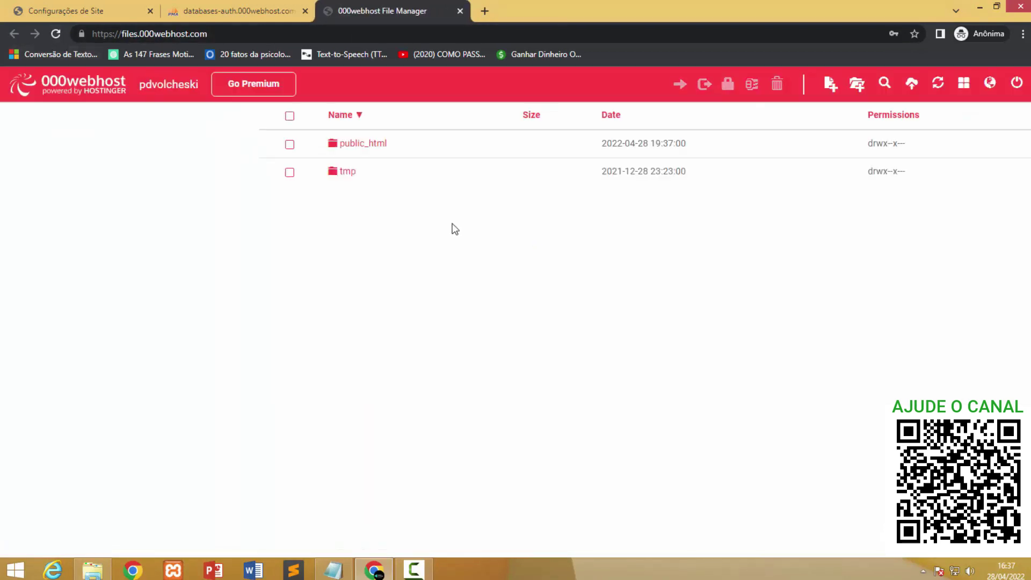
double_click(381, 144)
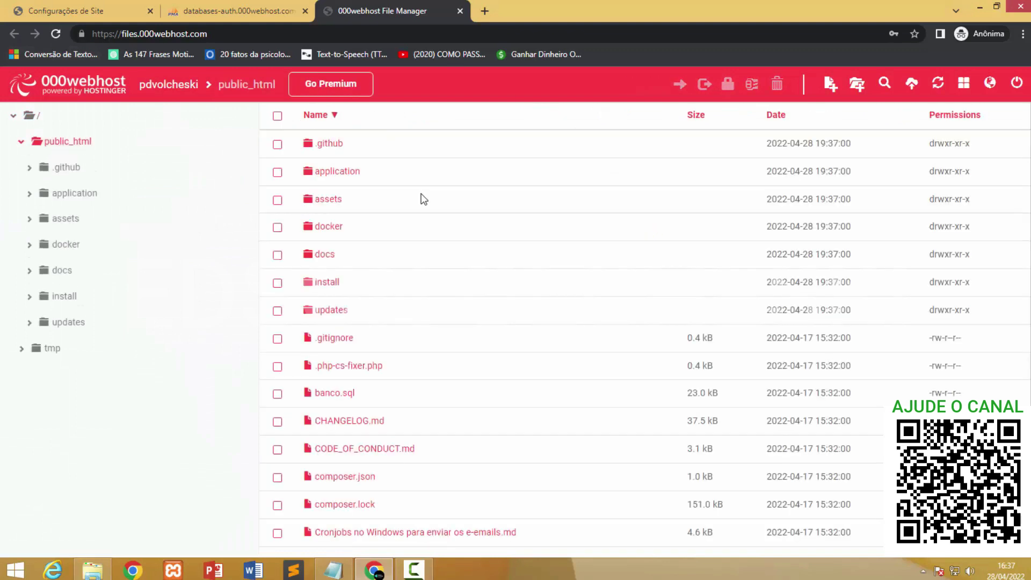
scroll(421, 215, down, 3)
scroll(421, 368, up, 3)
scroll(418, 369, up, 3)
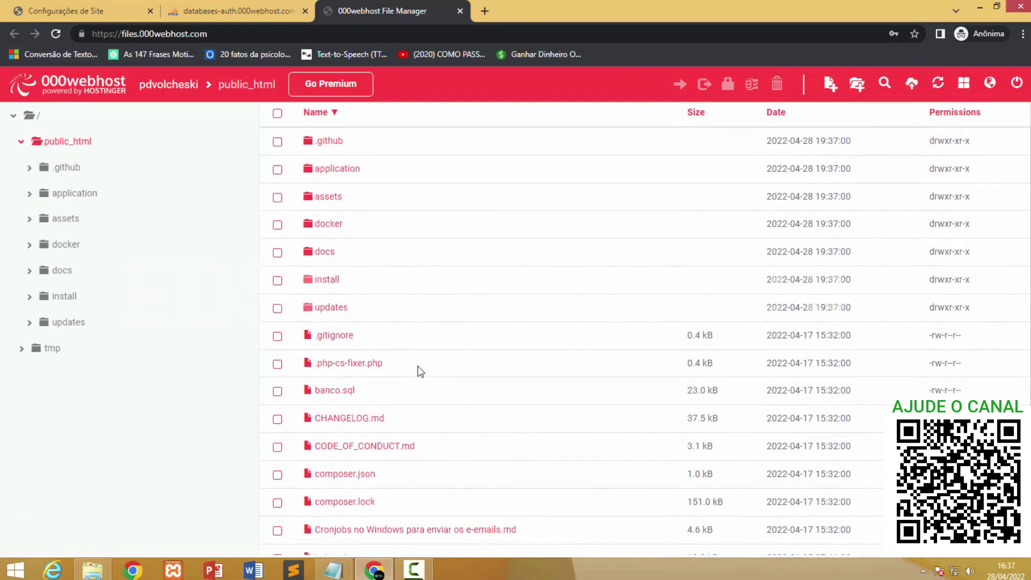
scroll(419, 370, down, 3)
scroll(419, 370, up, 3)
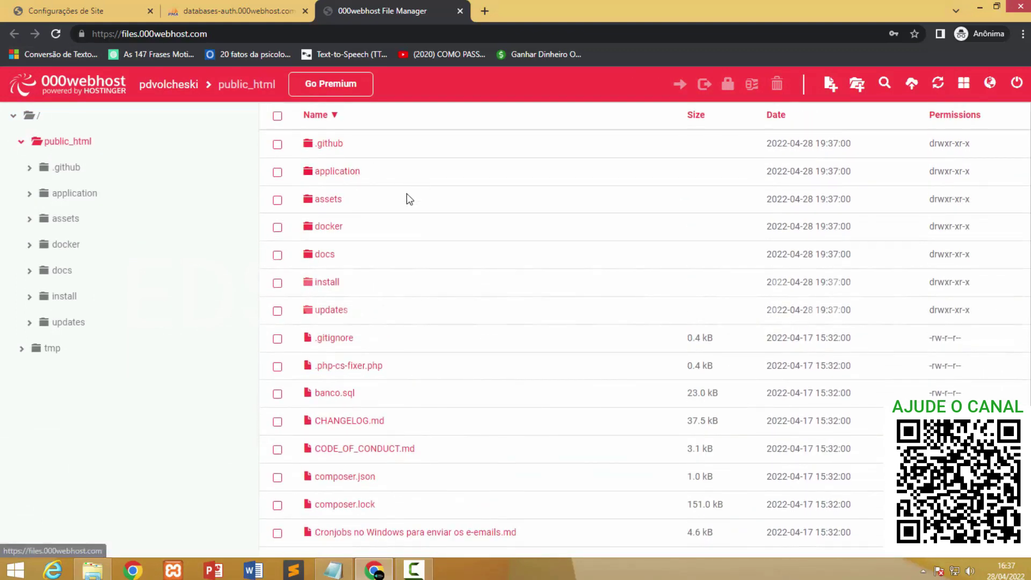
scroll(444, 365, down, 2)
scroll(438, 391, up, 2)
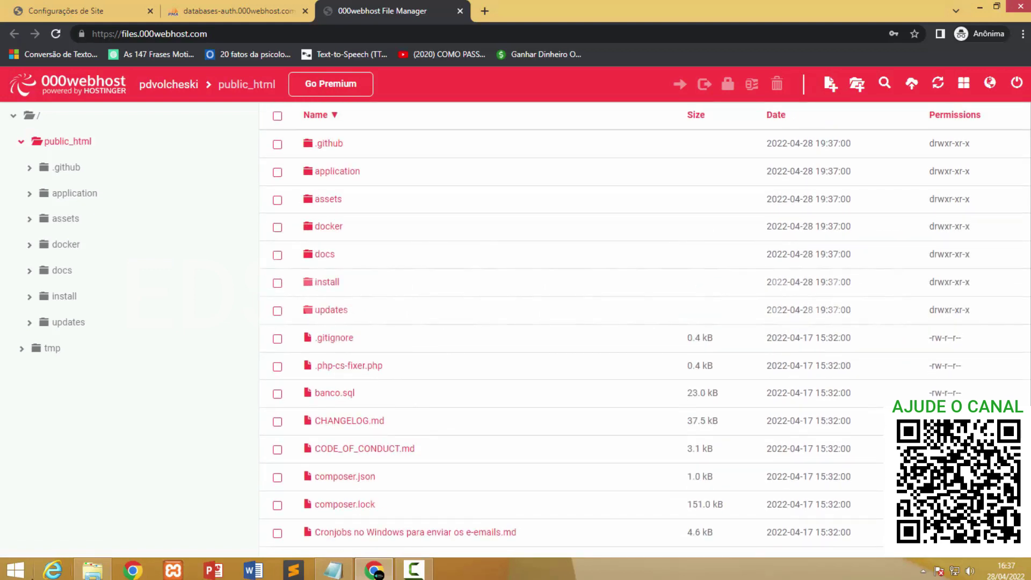
Deselect zip.php in the local folder and return to phpMyAdmin's still-empty MAP-OS database.
click(92, 569)
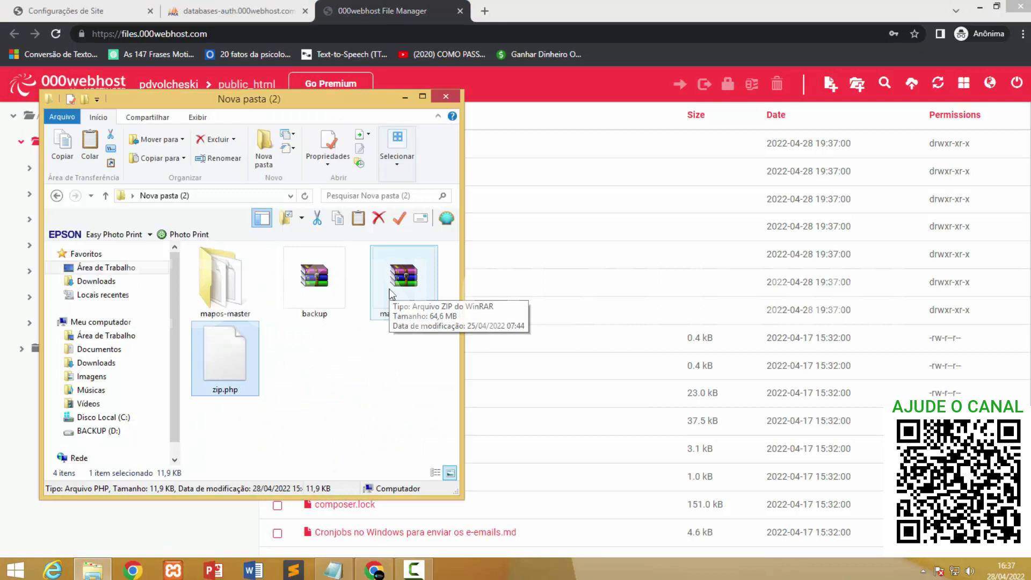
click(330, 424)
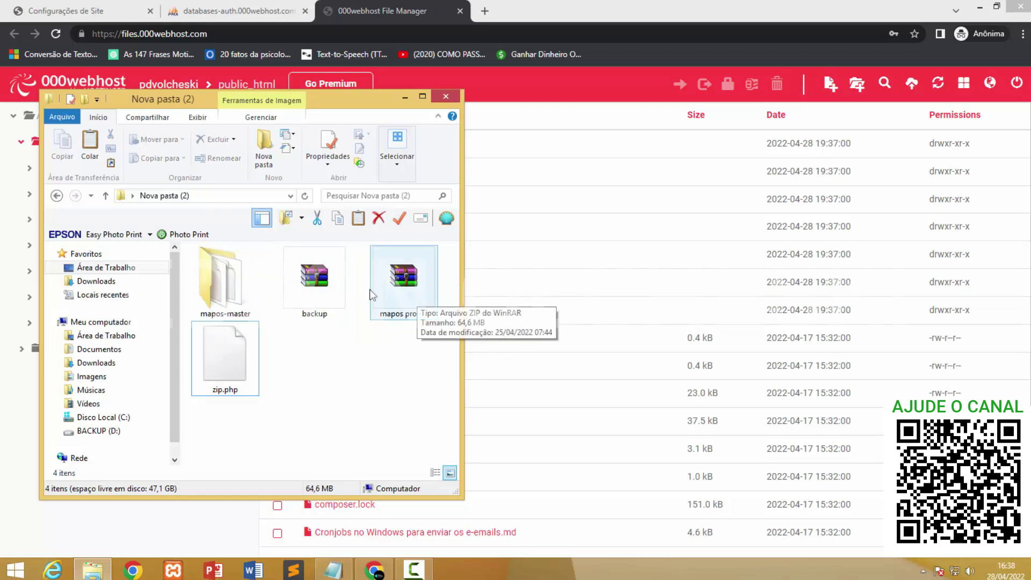
click(230, 11)
click(230, 10)
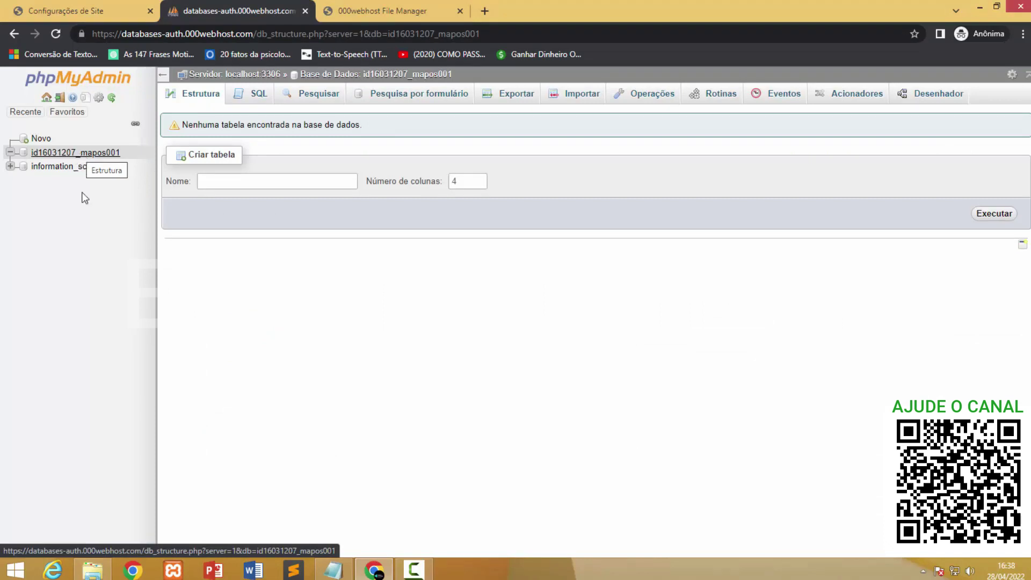
Import backup.zip from the Nova pasta (2) folder into id16031207_mapos001, running 78 queries.
click(567, 108)
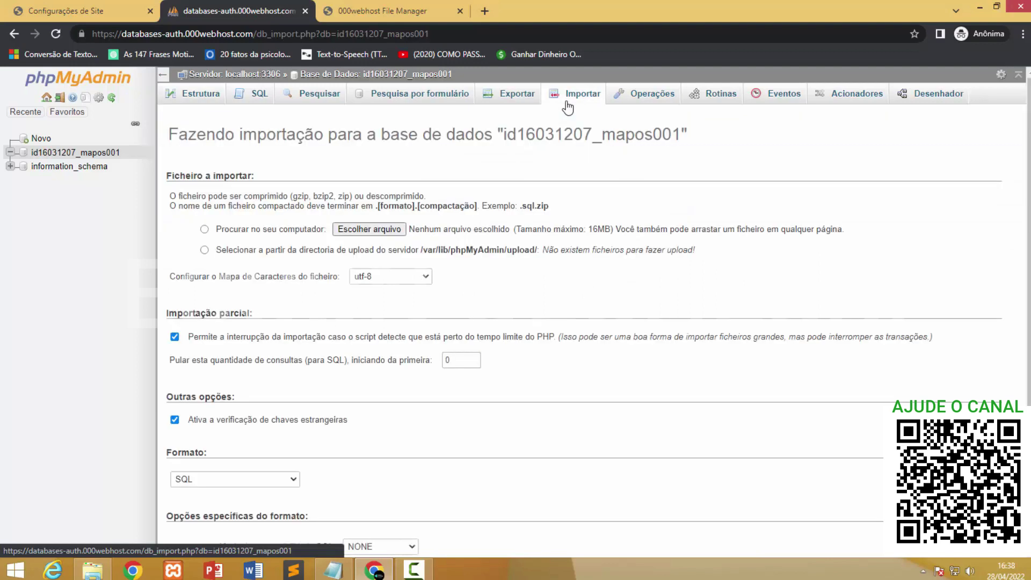
click(374, 230)
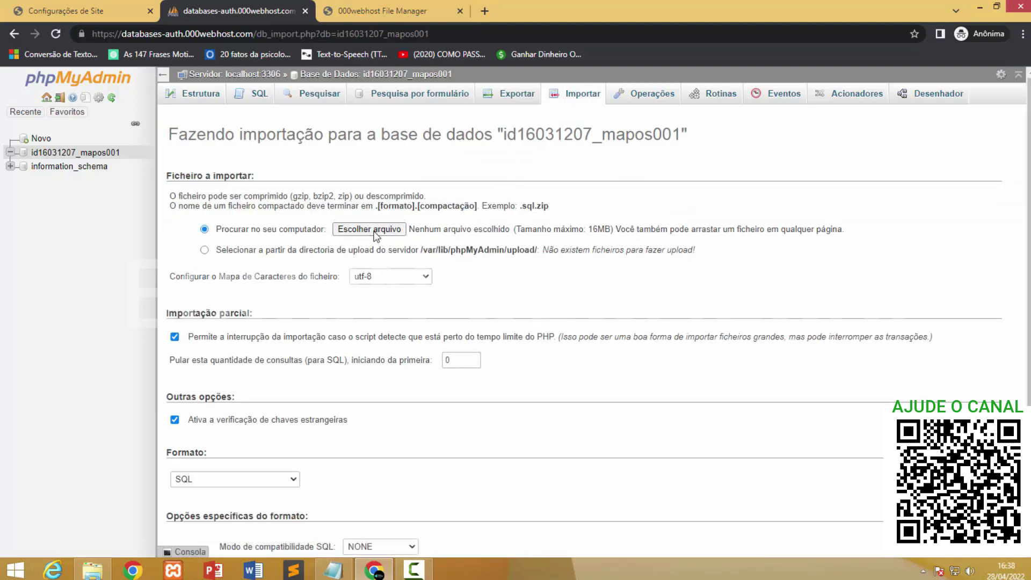
click(64, 91)
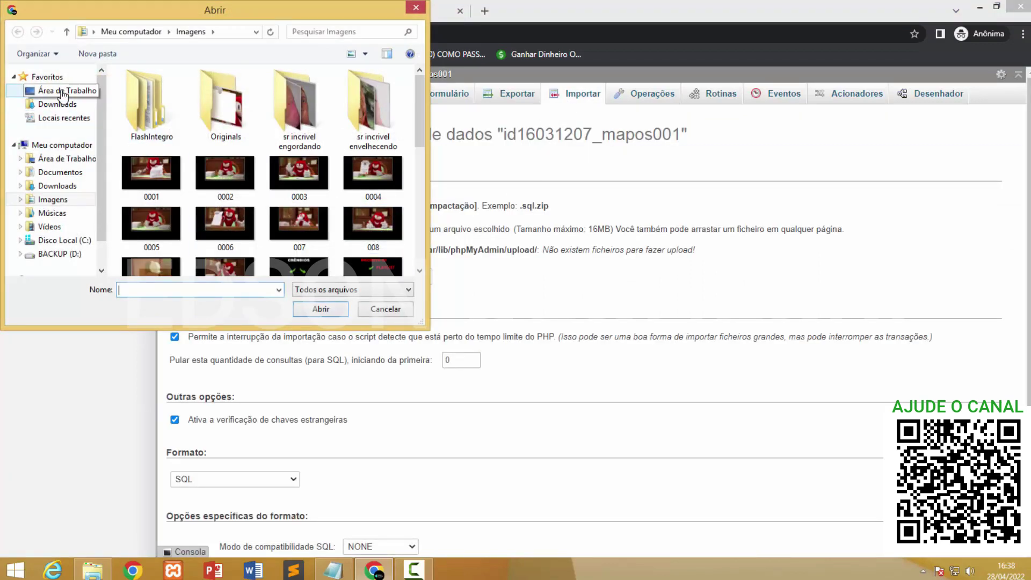
scroll(180, 161, down, 3)
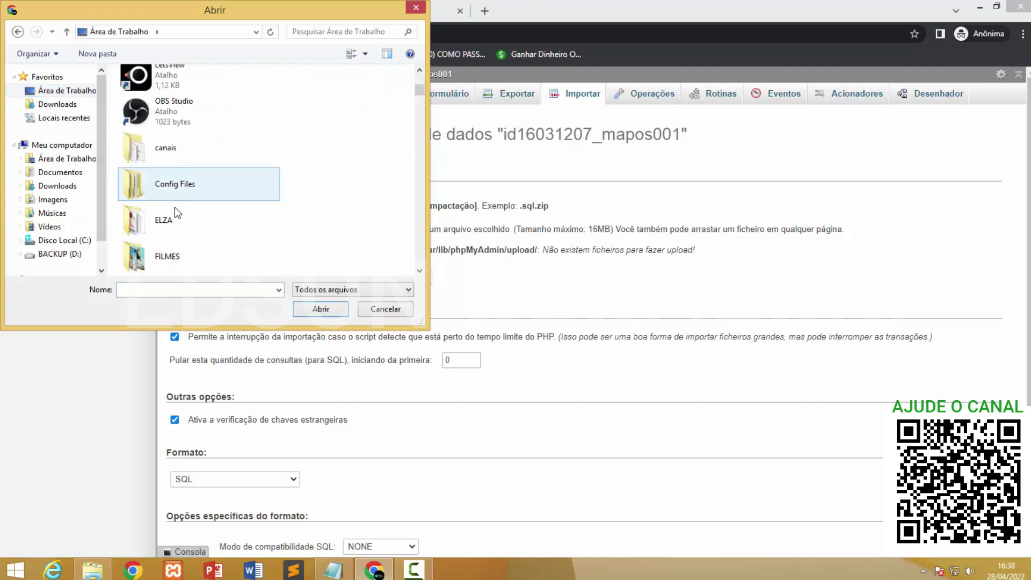
scroll(177, 207, down, 5)
scroll(183, 194, up, 2)
double_click(184, 182)
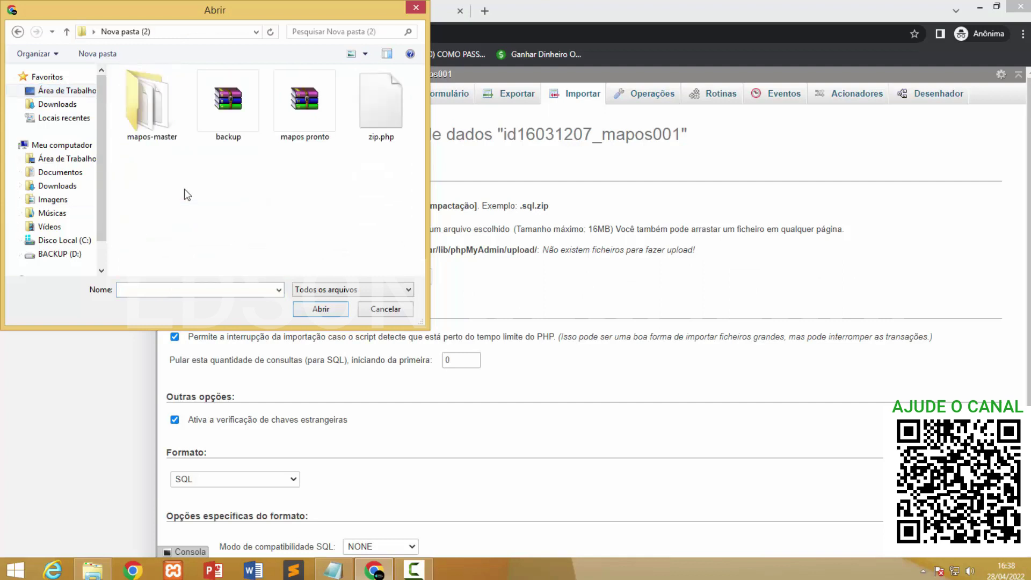
double_click(220, 121)
scroll(429, 422, down, 2)
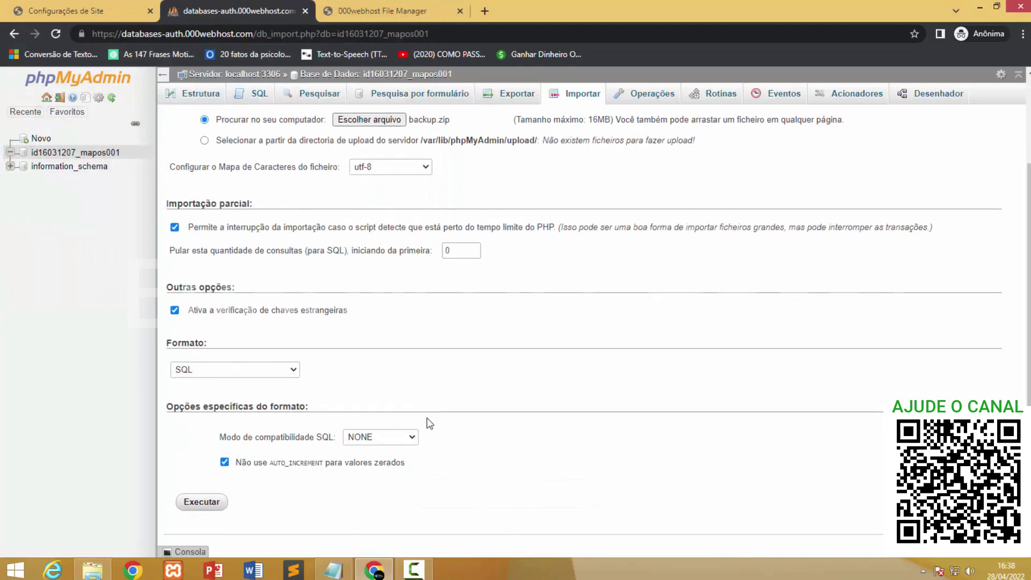
click(196, 502)
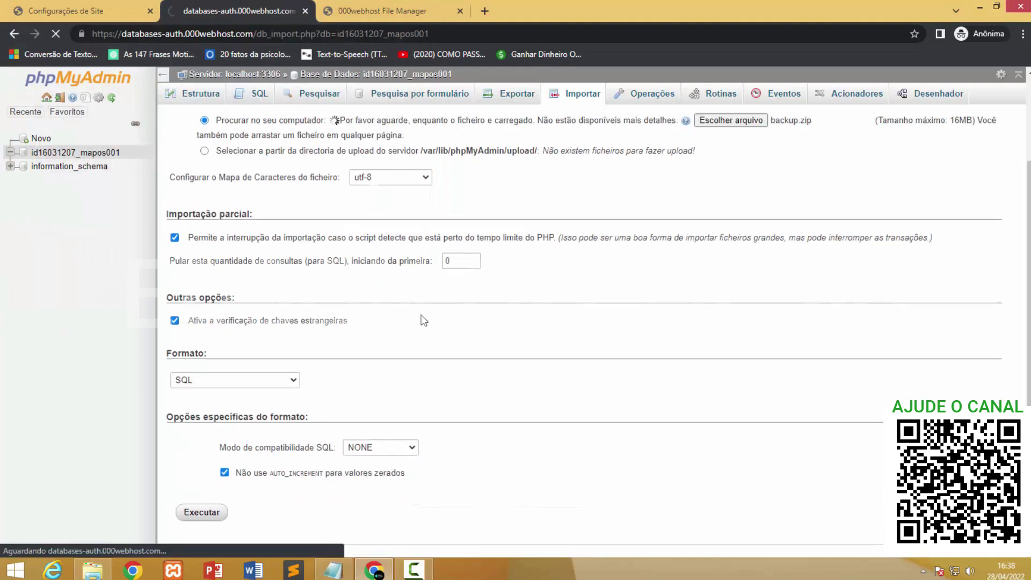
scroll(453, 240, up, 2)
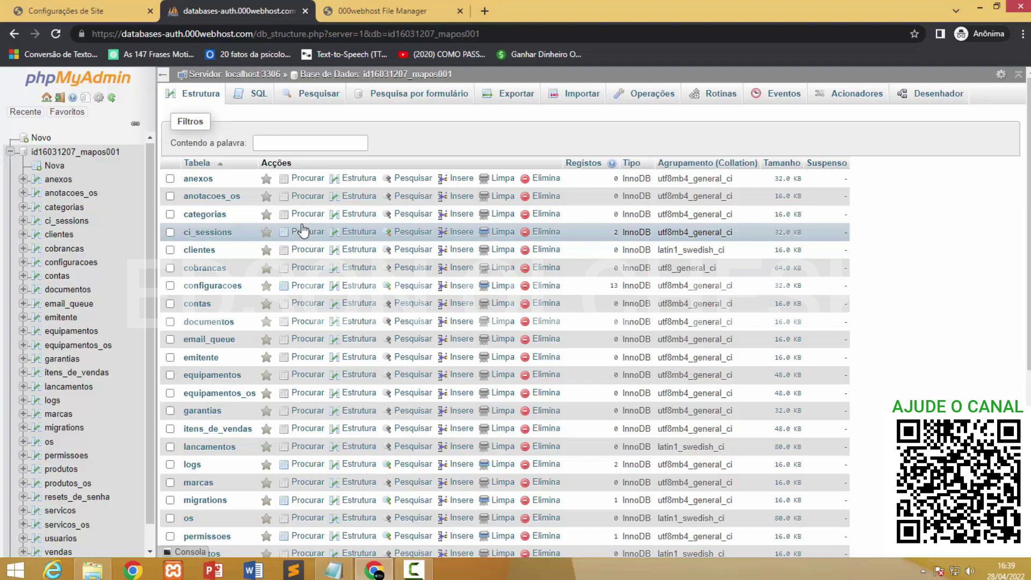
Open the live pdvolcheski site from the dashboard, revealing the Composer PHP >= 7.4.0 error.
click(106, 15)
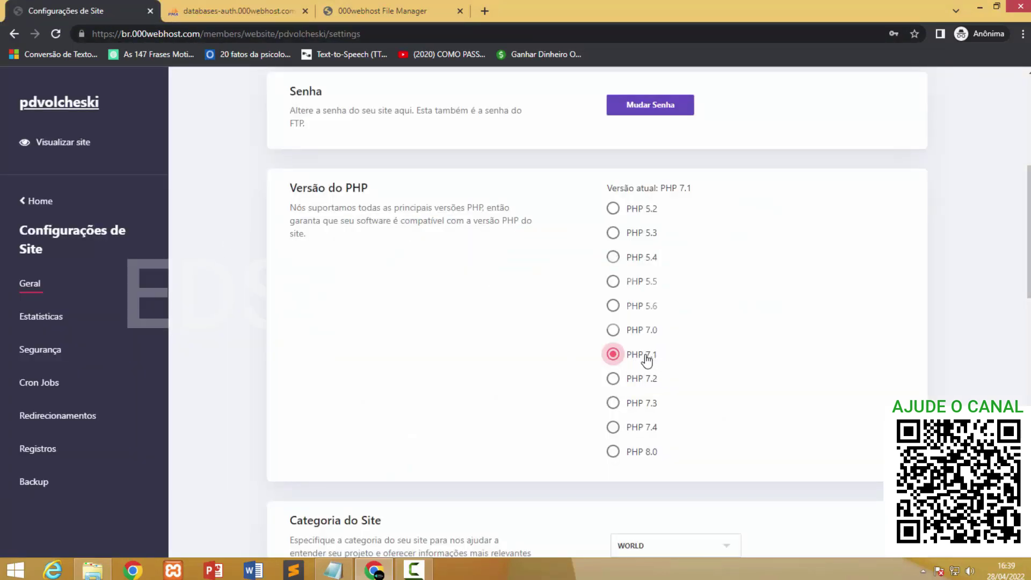
click(24, 202)
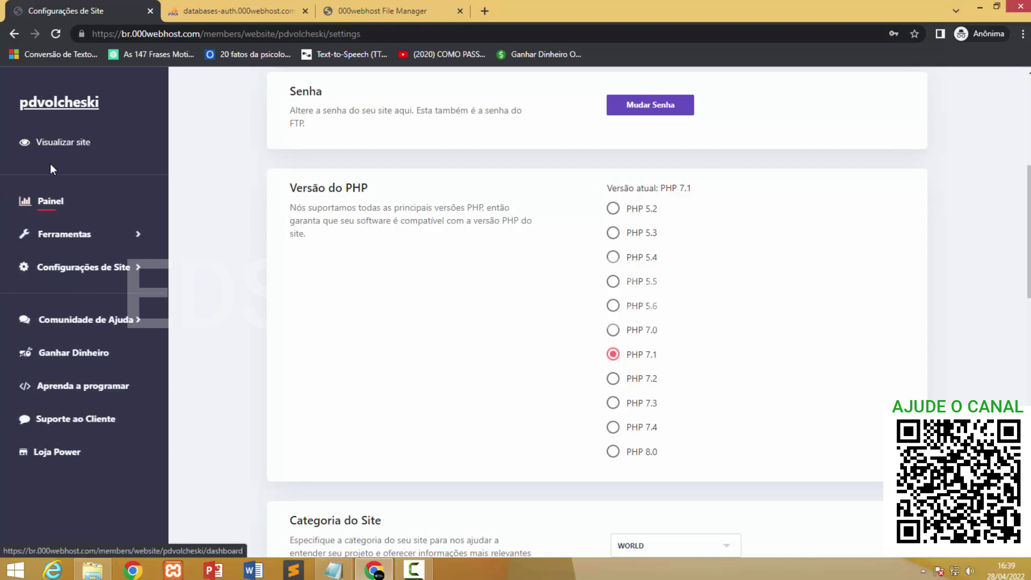
click(81, 143)
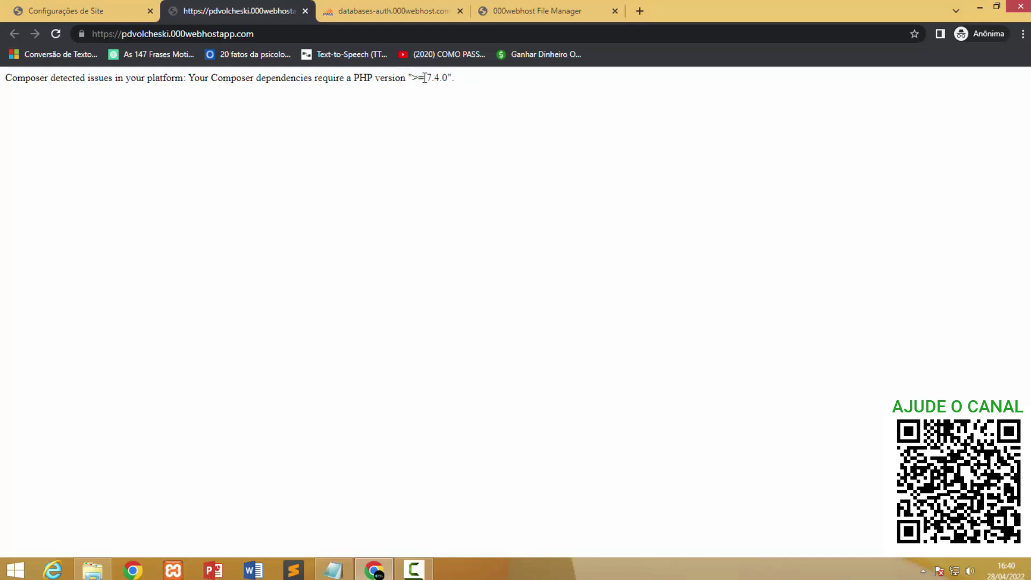
Select PHP 7.4 under Versão do PHP and recheck the live site.
drag(425, 78, 450, 79)
click(465, 92)
click(469, 105)
click(105, 9)
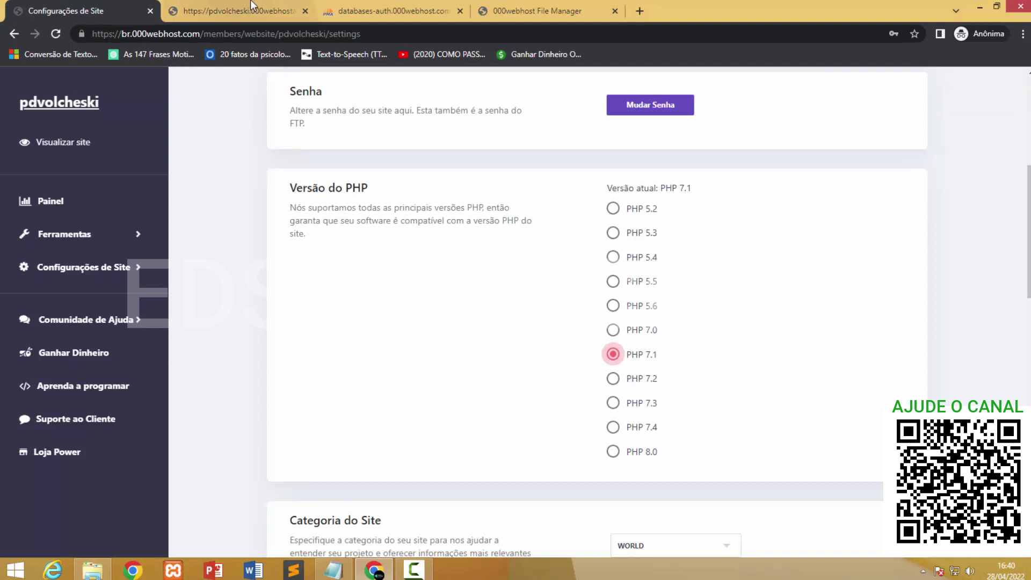
click(613, 430)
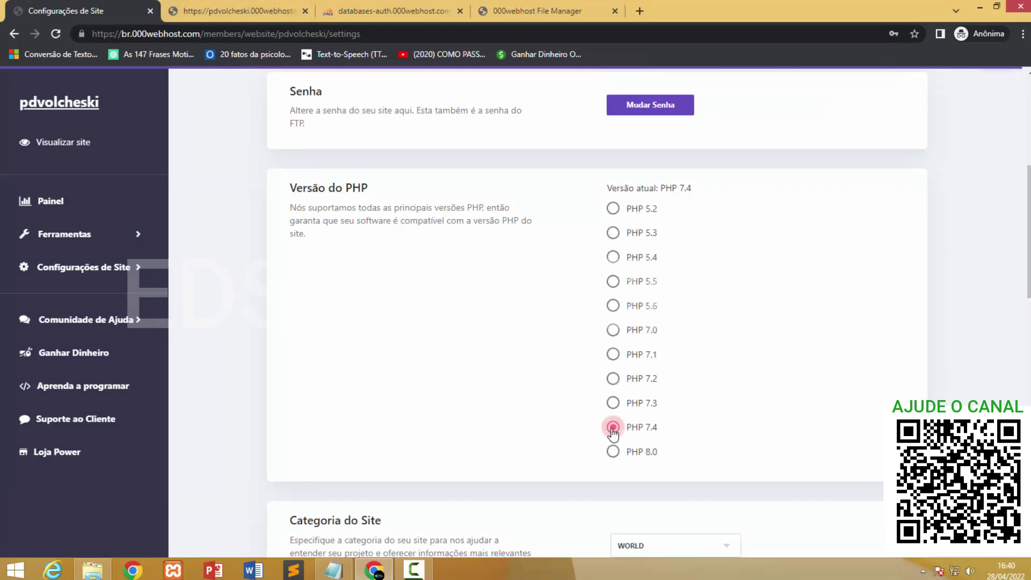
click(261, 10)
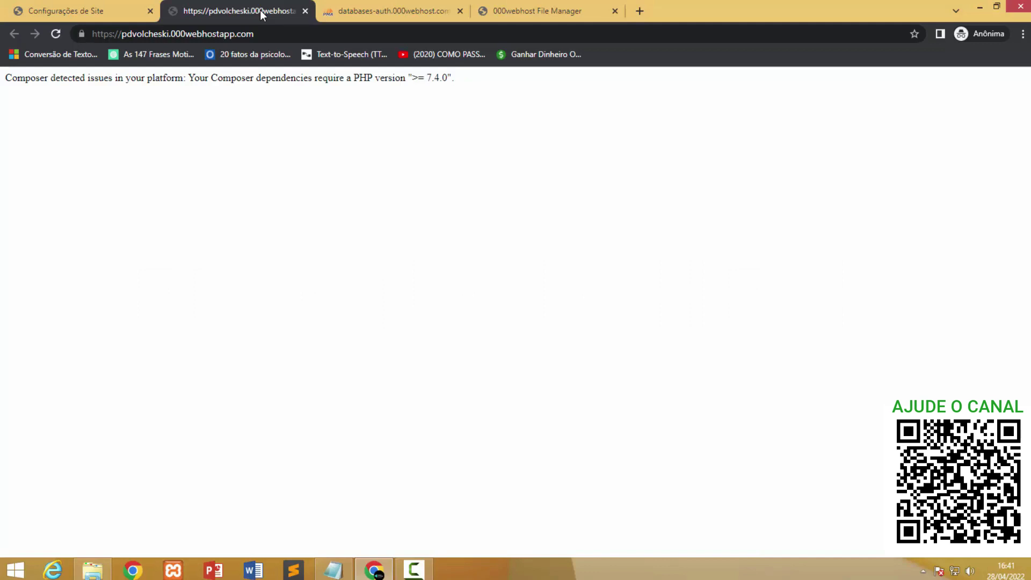
click(124, 11)
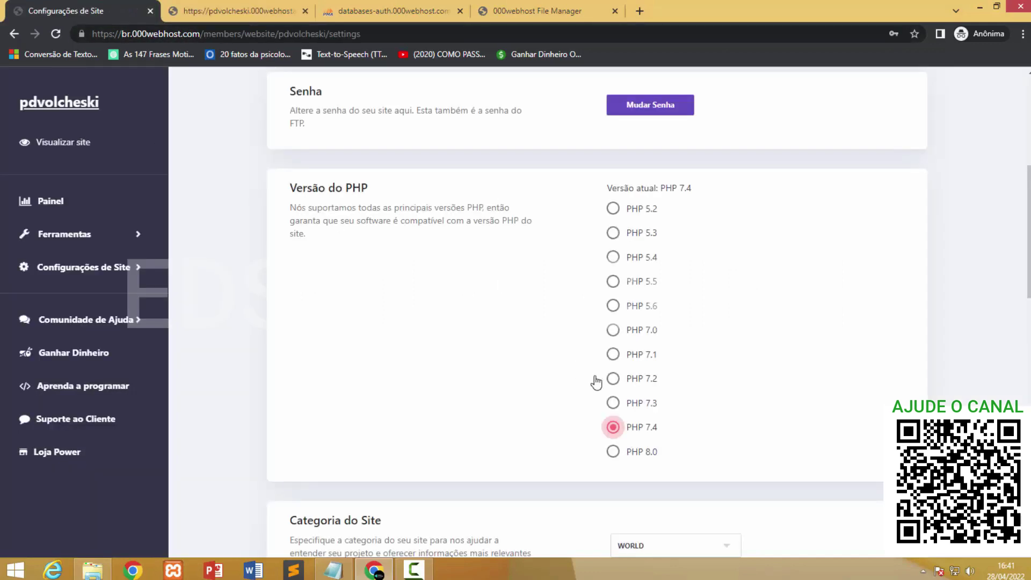
click(255, 10)
Reload the site to show the database access-denied error, then list public_html in File Manager.
click(54, 33)
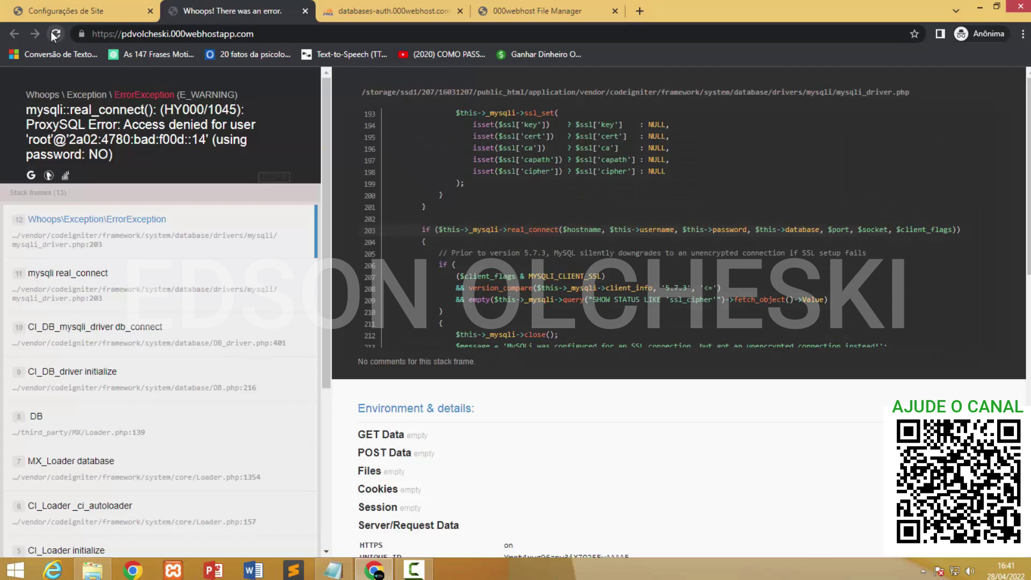
click(55, 34)
click(508, 9)
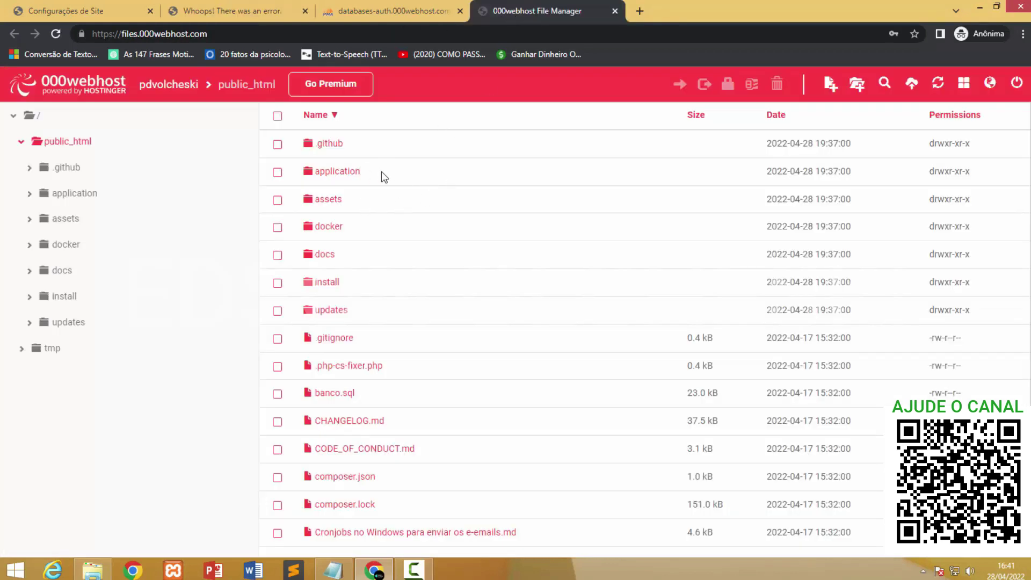
click(76, 145)
click(350, 174)
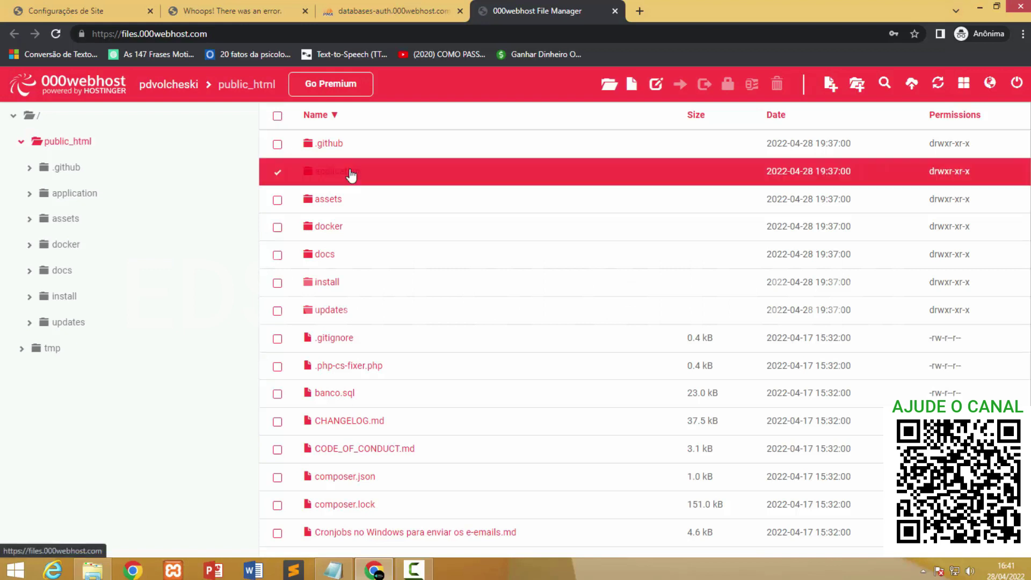
double_click(350, 175)
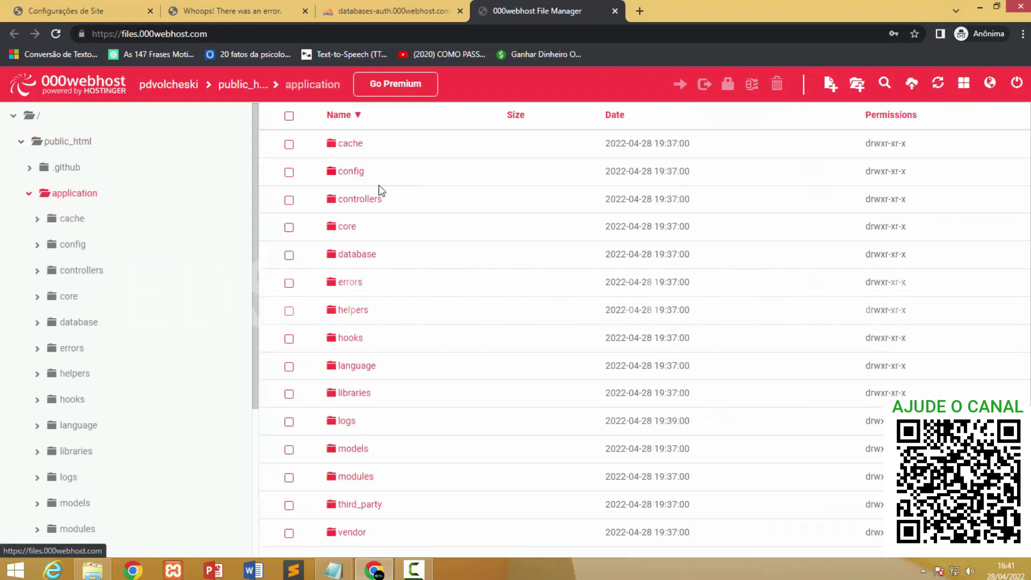
double_click(352, 172)
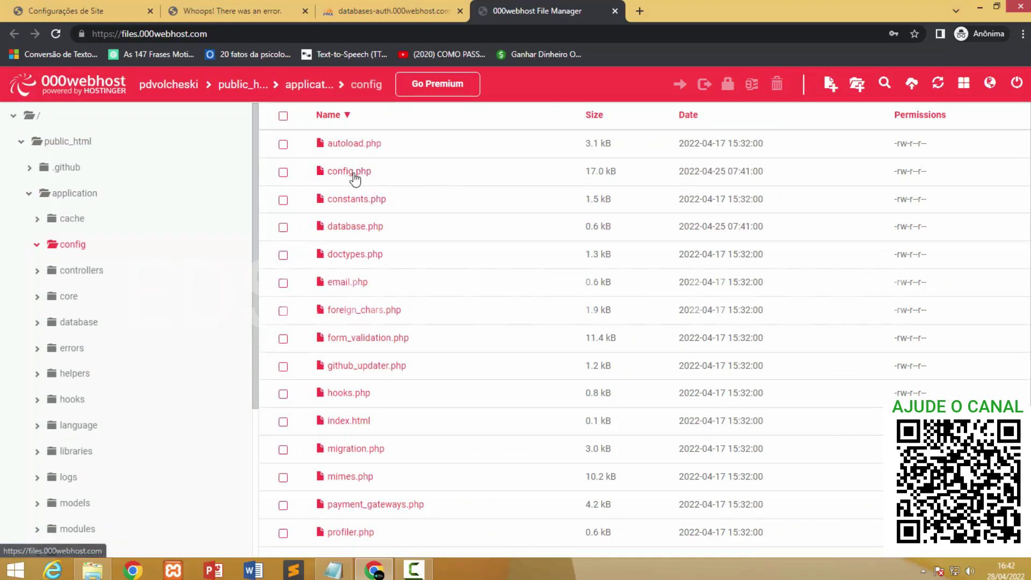
double_click(355, 177)
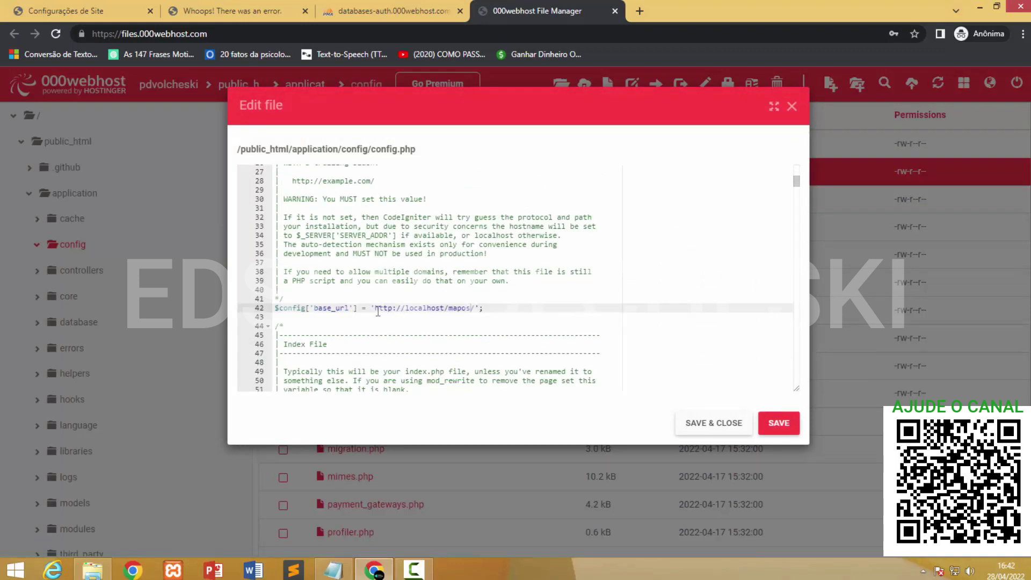
drag(380, 308, 446, 309)
click(464, 325)
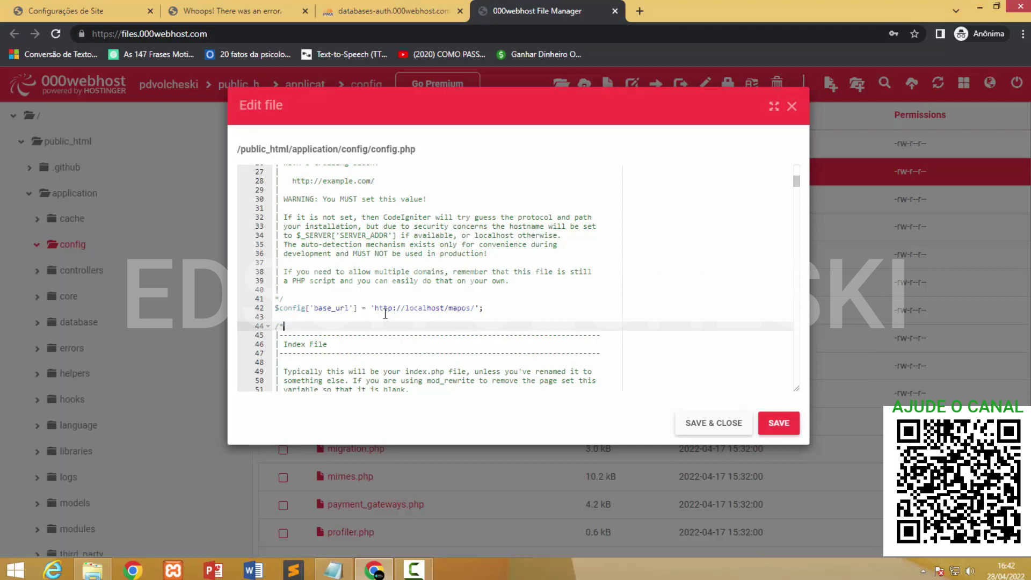
Copy the live site's web address from the address bar and return to the config.php editor.
click(226, 8)
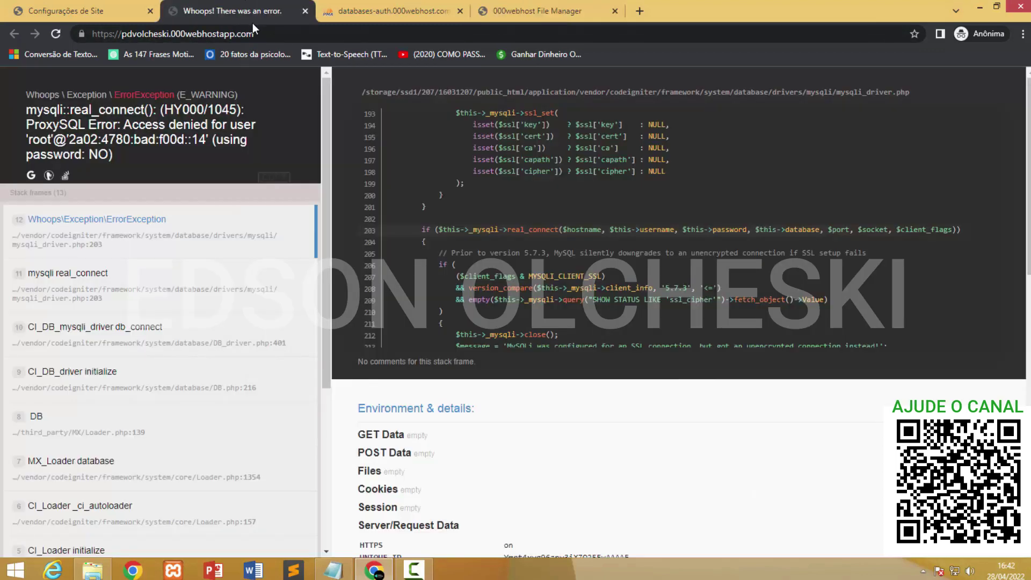
click(109, 36)
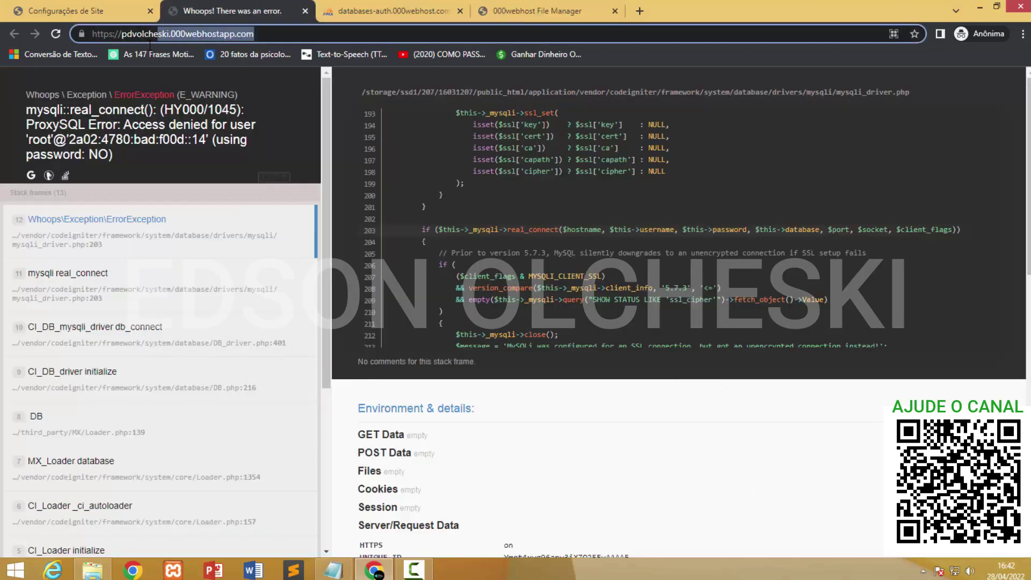
right_click(111, 33)
click(137, 83)
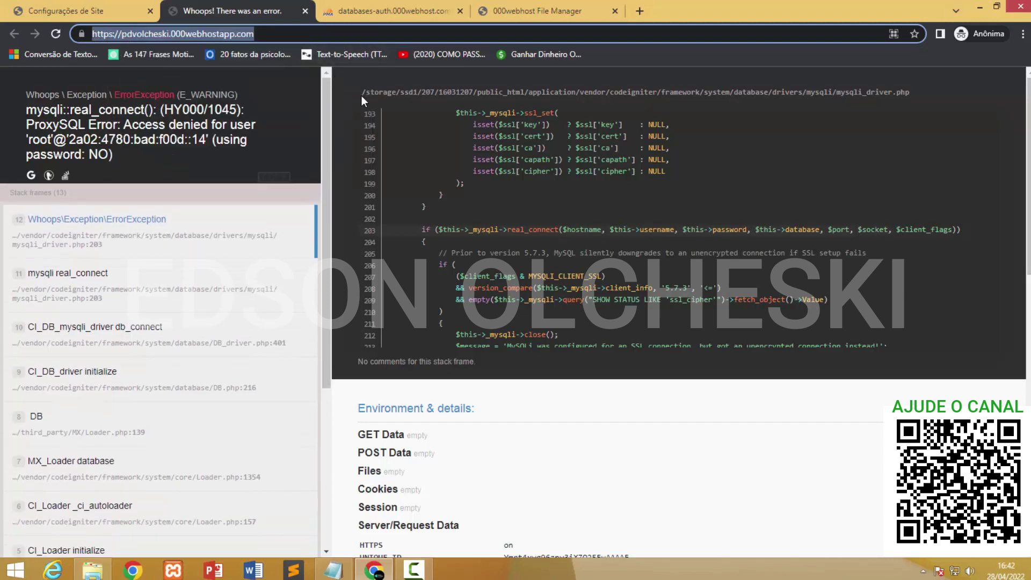
click(533, 12)
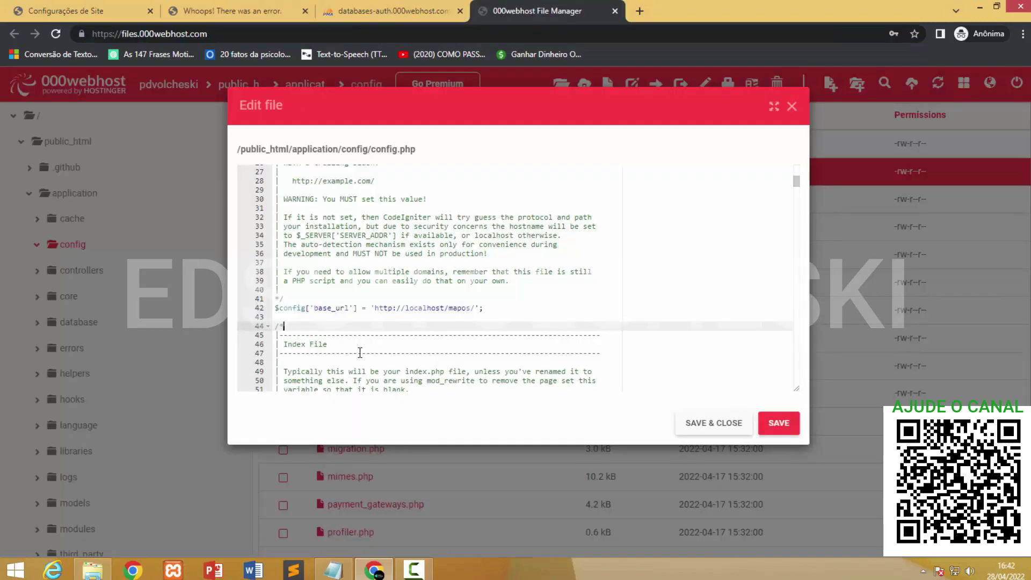